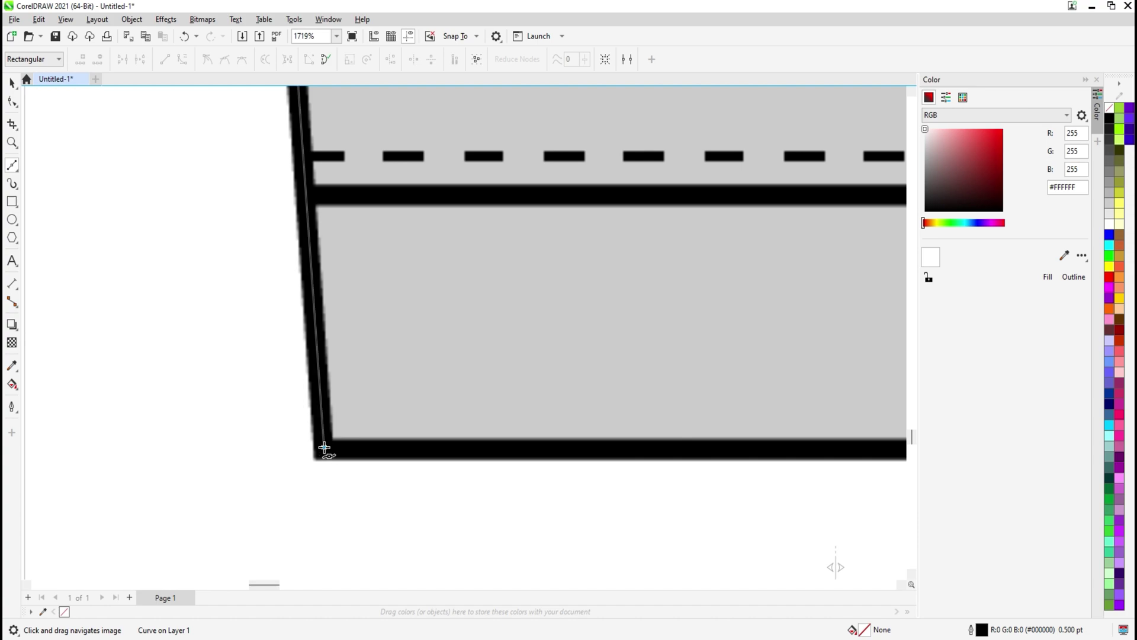
Continue tracing the vest's left half outline through the lower-left hem corner and the hem's center, closing it near the collar's top center.
click(324, 450)
scroll(318, 483, down, 5)
drag(743, 473, 576, 439)
scroll(575, 438, up, 4)
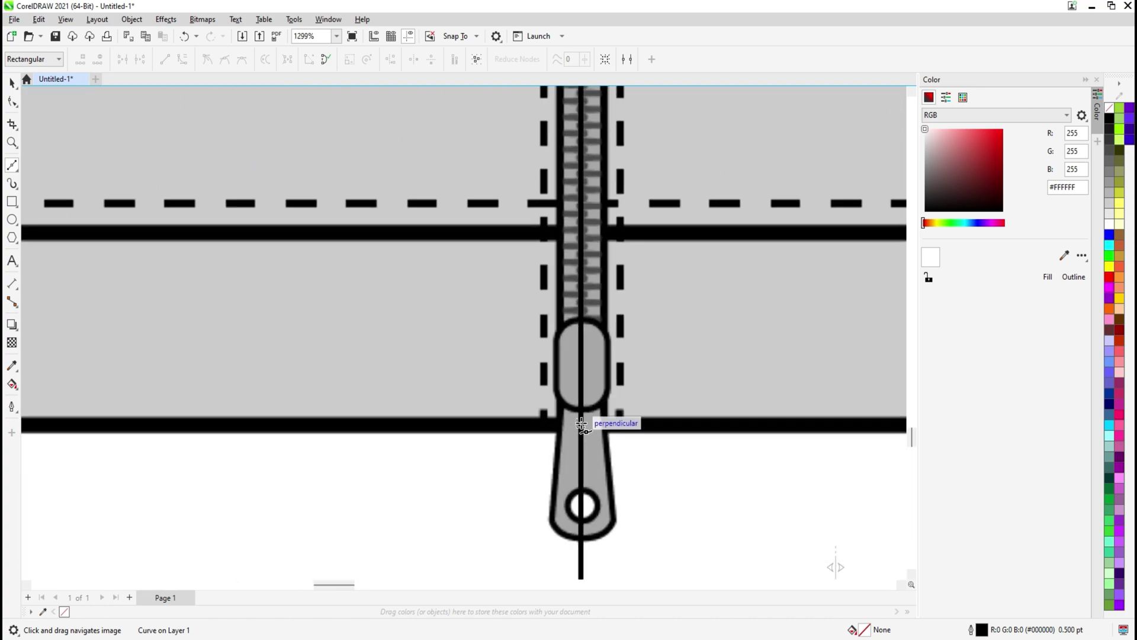
click(581, 423)
scroll(553, 485, down, 10)
scroll(563, 254, up, 4)
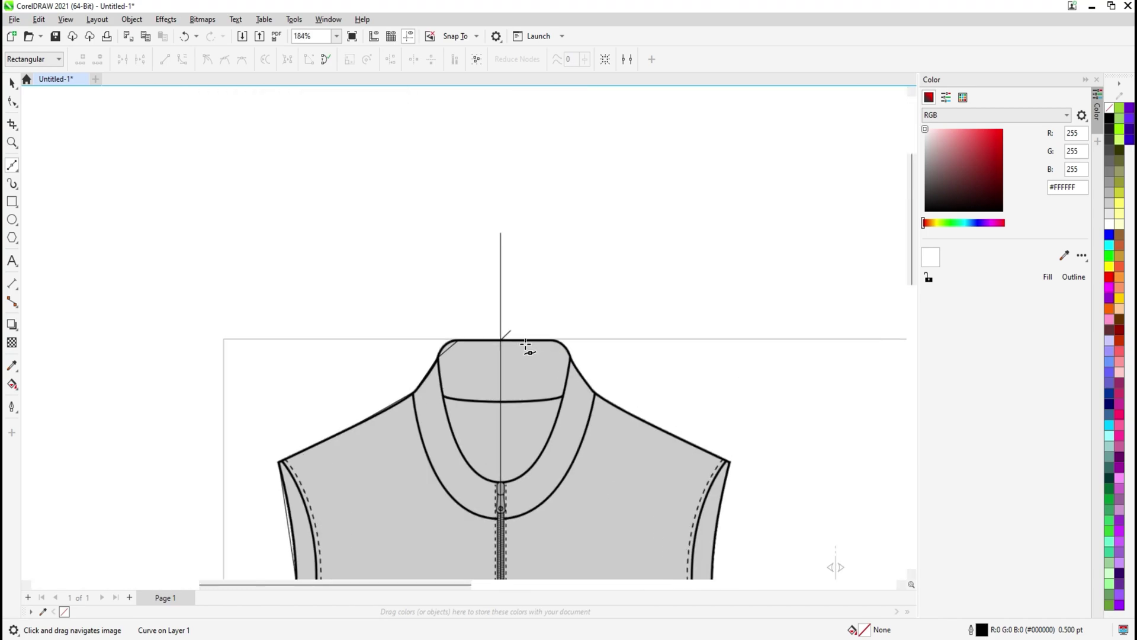
scroll(525, 345, up, 3)
click(495, 306)
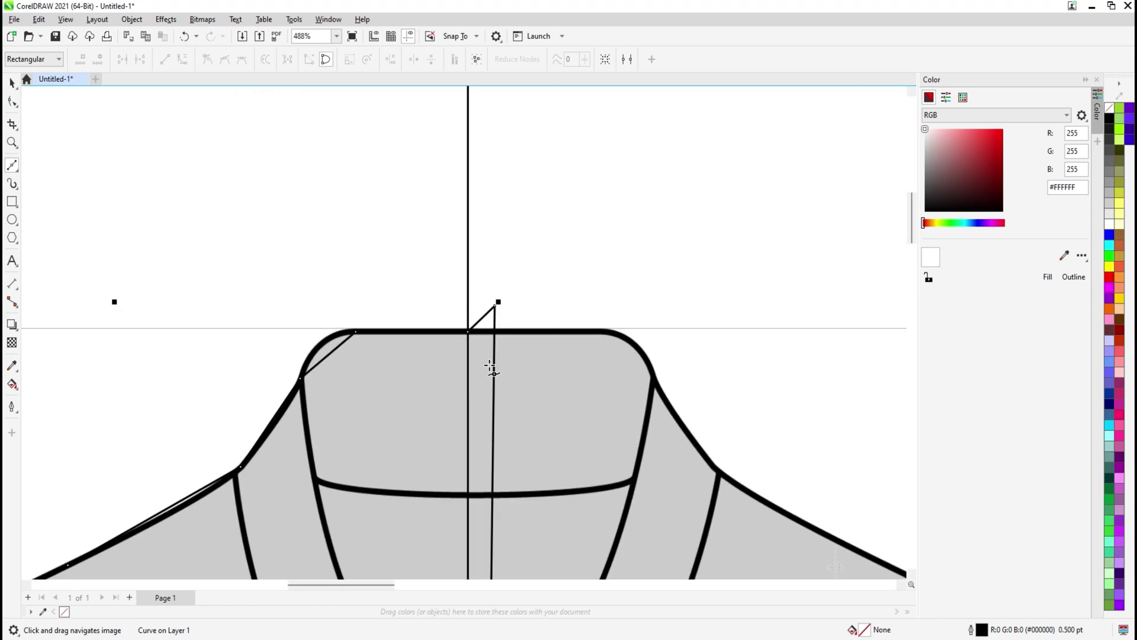
Delete the stray node above the collar's top center from the traced outline.
click(9, 105)
drag(513, 265, 487, 330)
key(Delete)
Curve the outline segment at the collar's rounded upper-left corner to follow the template.
drag(335, 378, 412, 266)
scroll(424, 342, up, 3)
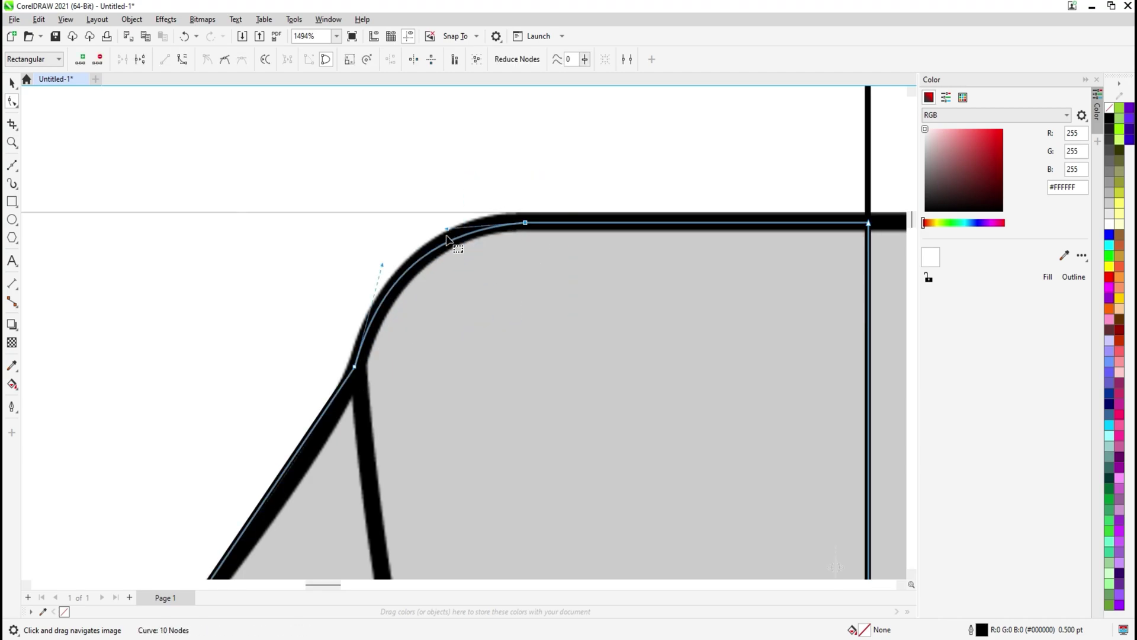
drag(447, 230, 458, 220)
scroll(404, 260, up, 2)
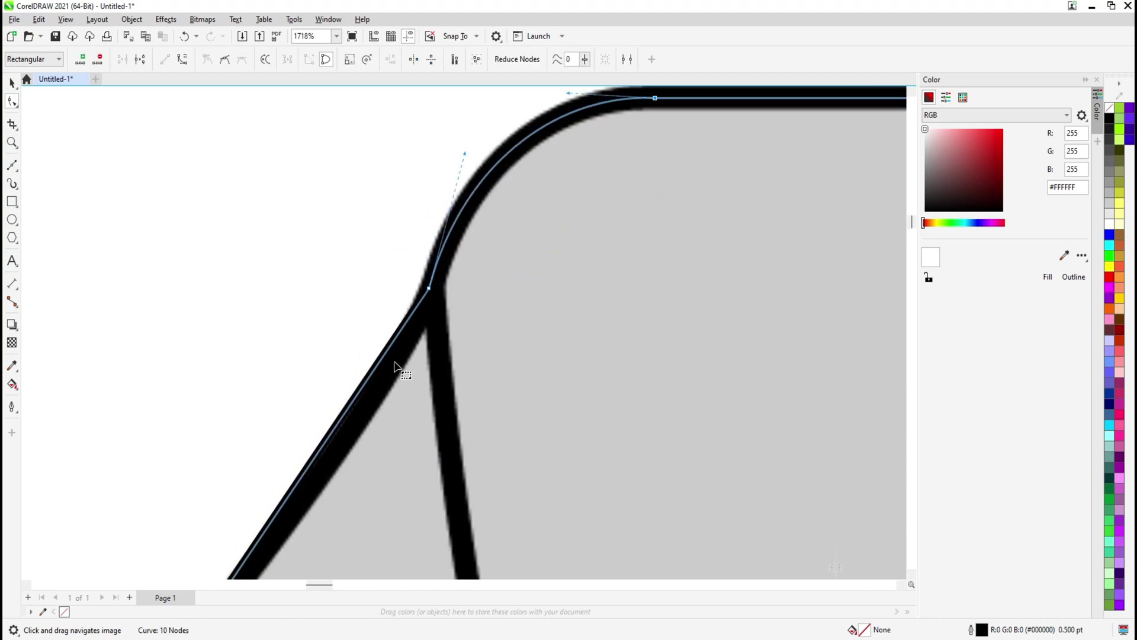
Add a node just below the collar corner and bend the left neck slope onto the template line.
double_click(405, 324)
drag(406, 324, 406, 344)
drag(393, 387, 482, 246)
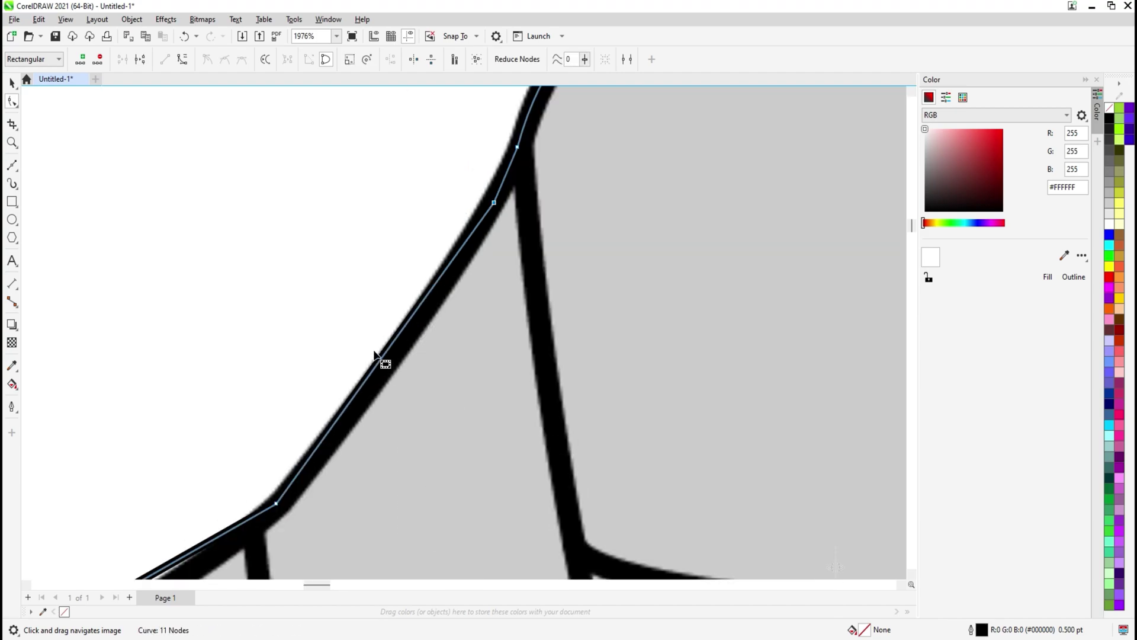
drag(395, 338, 397, 352)
Adjust nodes along the left shoulder so the traced outline follows the template's shoulder line.
scroll(385, 338, down, 8)
scroll(348, 352, up, 5)
scroll(415, 317, up, 5)
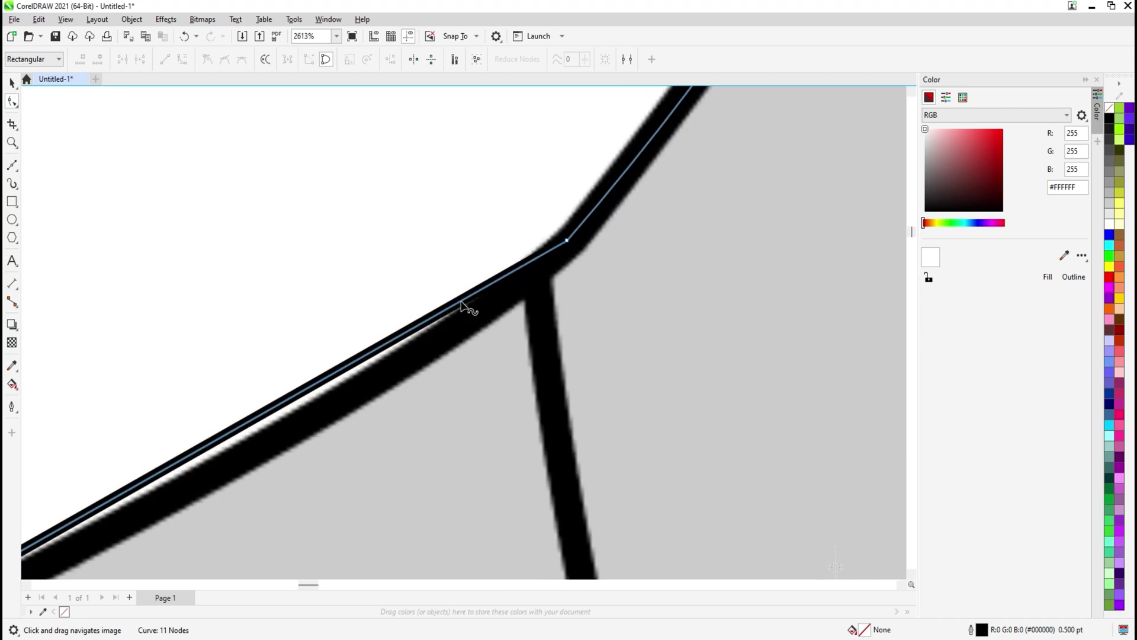
double_click(482, 290)
drag(482, 290, 483, 316)
scroll(583, 308, down, 2)
scroll(583, 307, down, 1)
scroll(550, 306, up, 1)
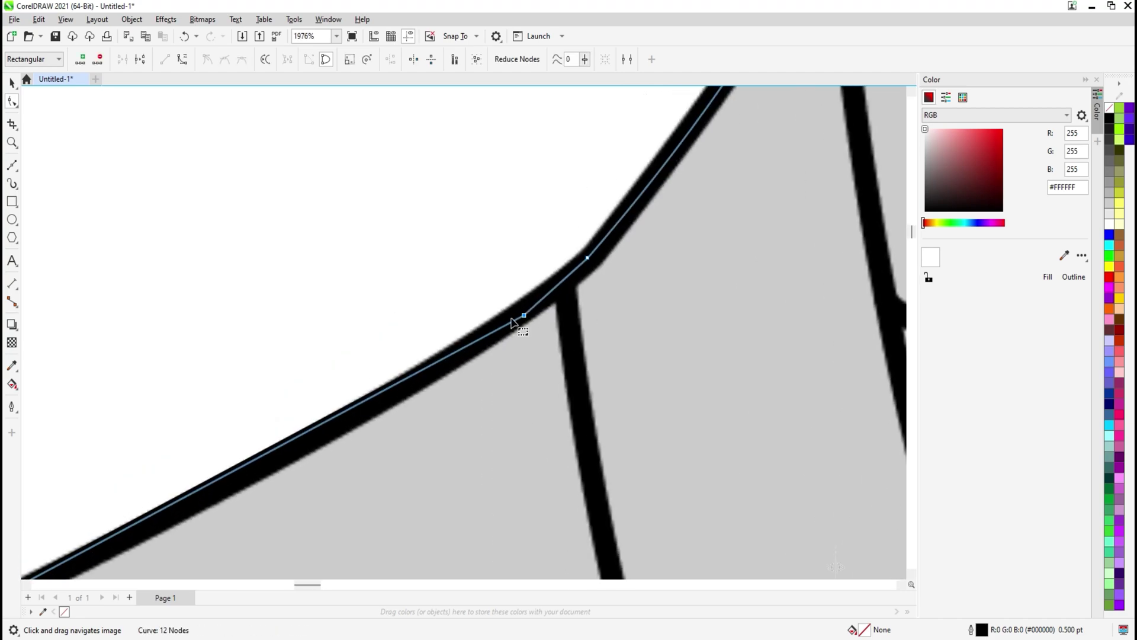
double_click(524, 317)
drag(322, 389, 556, 254)
scroll(459, 292, down, 4)
scroll(385, 423, down, 3)
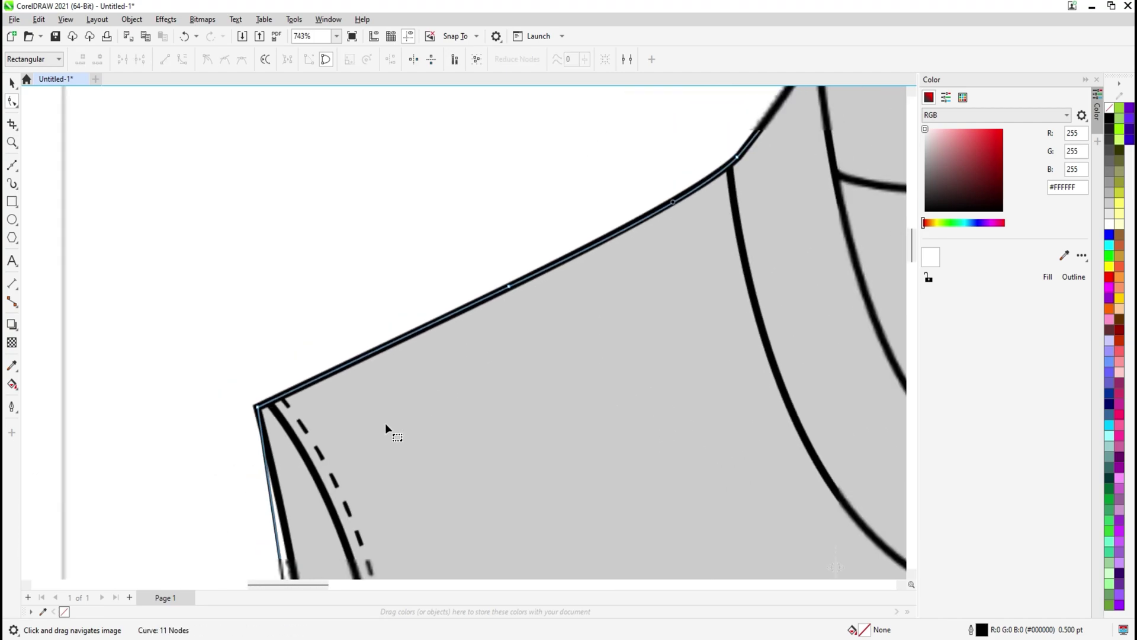
Bend the upper part of the left armhole outline to match the template's outer armhole edge.
drag(385, 452, 372, 252)
scroll(314, 346, up, 2)
mouse_move(343, 303)
mouse_down()
mouse_move(354, 309)
mouse_move(350, 297)
mouse_up()
scroll(348, 391, down, 3)
drag(348, 415, 415, 207)
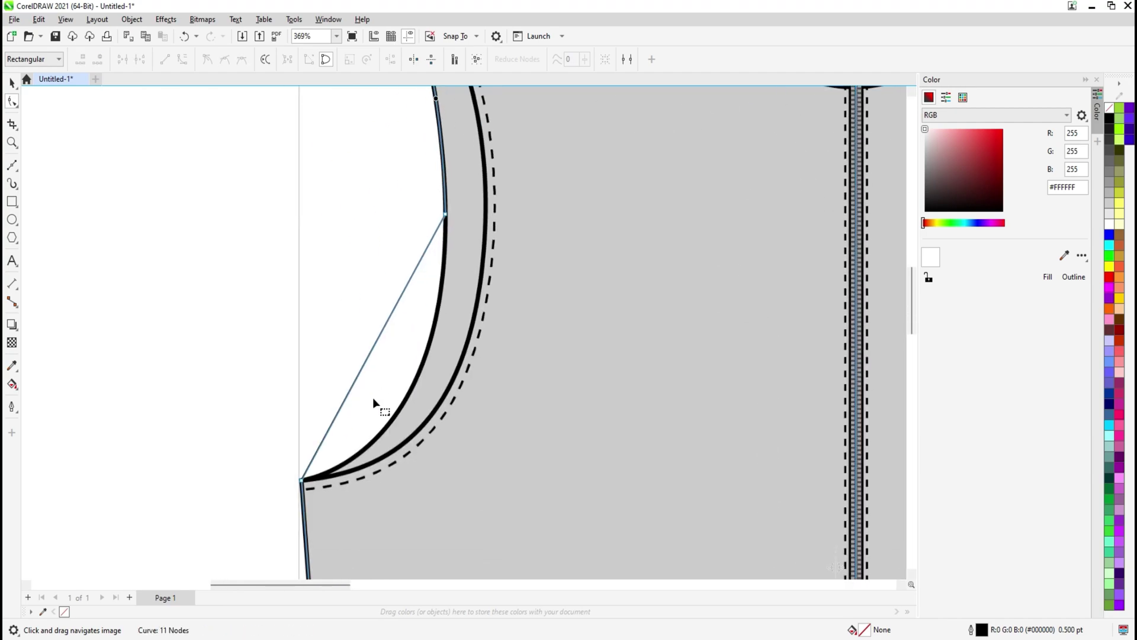
Curve the lower left armhole segment along the template's edge down to the underarm point.
scroll(371, 399, up, 4)
drag(385, 297, 472, 354)
scroll(382, 394, down, 2)
click(472, 153)
scroll(472, 354, down, 2)
drag(450, 404, 390, 304)
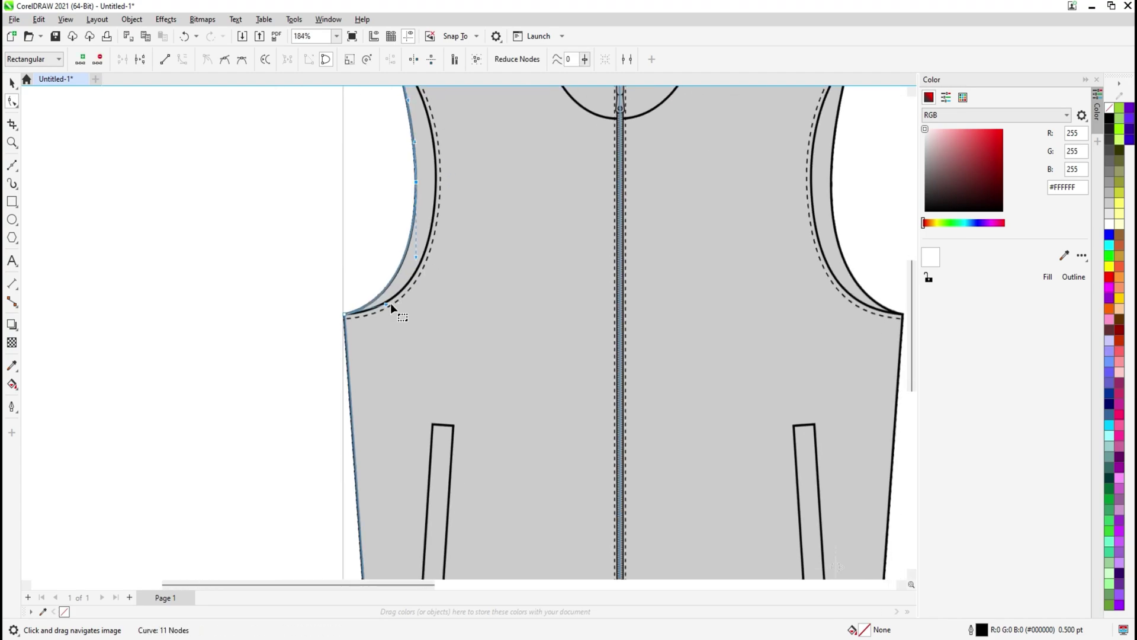
Review the traced left half outline against the full front view of the vest, and deselect it.
scroll(390, 303, down, 2)
scroll(420, 416, up, 2)
scroll(492, 476, down, 1)
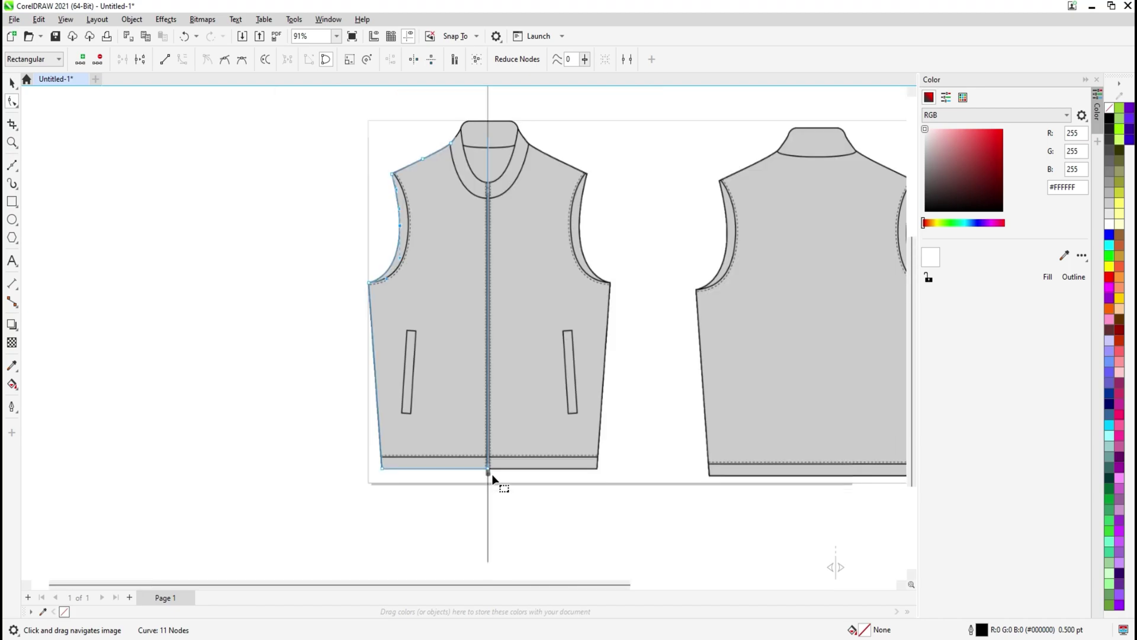
scroll(480, 173, up, 1)
drag(481, 173, 465, 258)
key(space)
scroll(454, 300, down, 1)
drag(462, 333, 419, 250)
scroll(419, 250, down, 1)
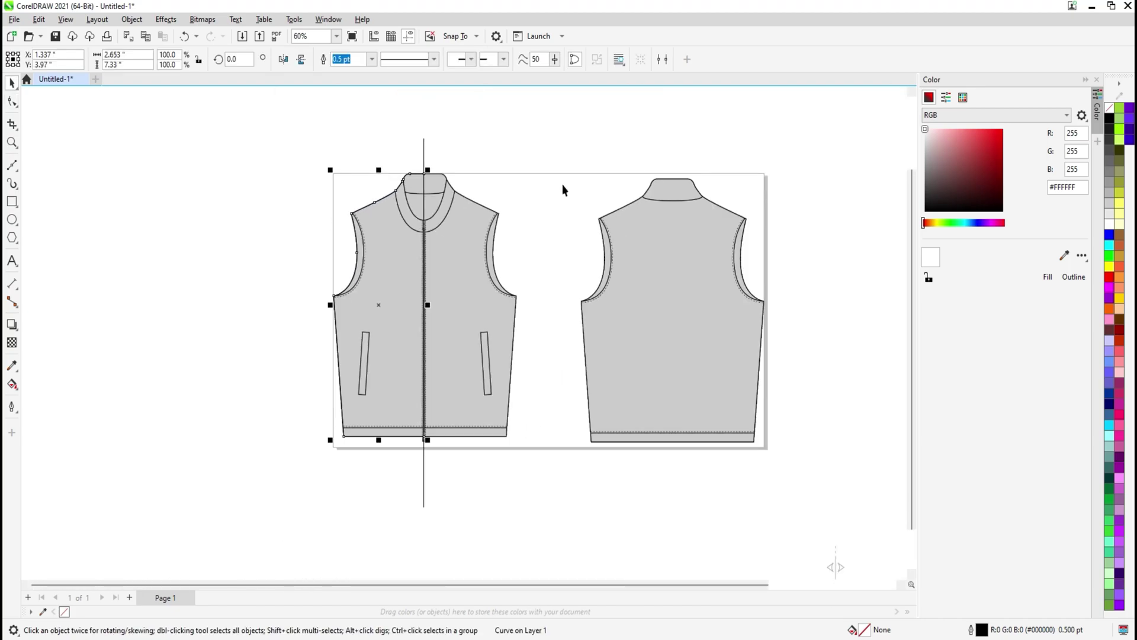
click(563, 186)
Place a copy of the vertical center line on the zipper's left edge.
click(424, 150)
scroll(412, 202, up, 3)
scroll(447, 278, up, 2)
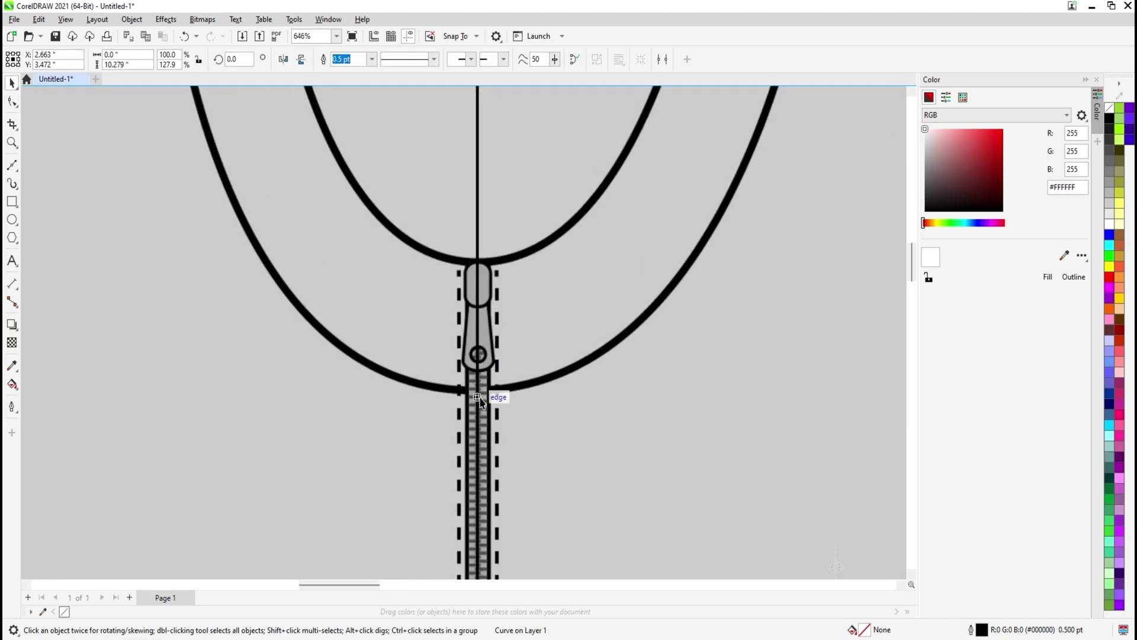
drag(475, 551, 472, 399)
scroll(472, 384, down, 1)
drag(469, 491, 469, 265)
scroll(467, 446, down, 1)
scroll(470, 464, up, 1)
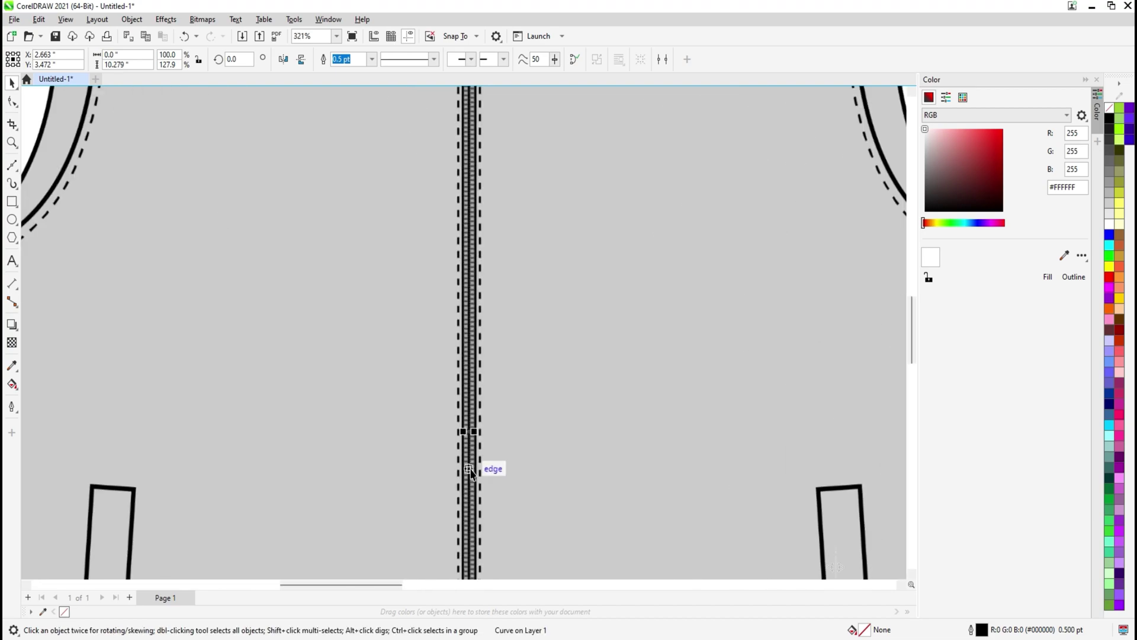
scroll(472, 474, up, 1)
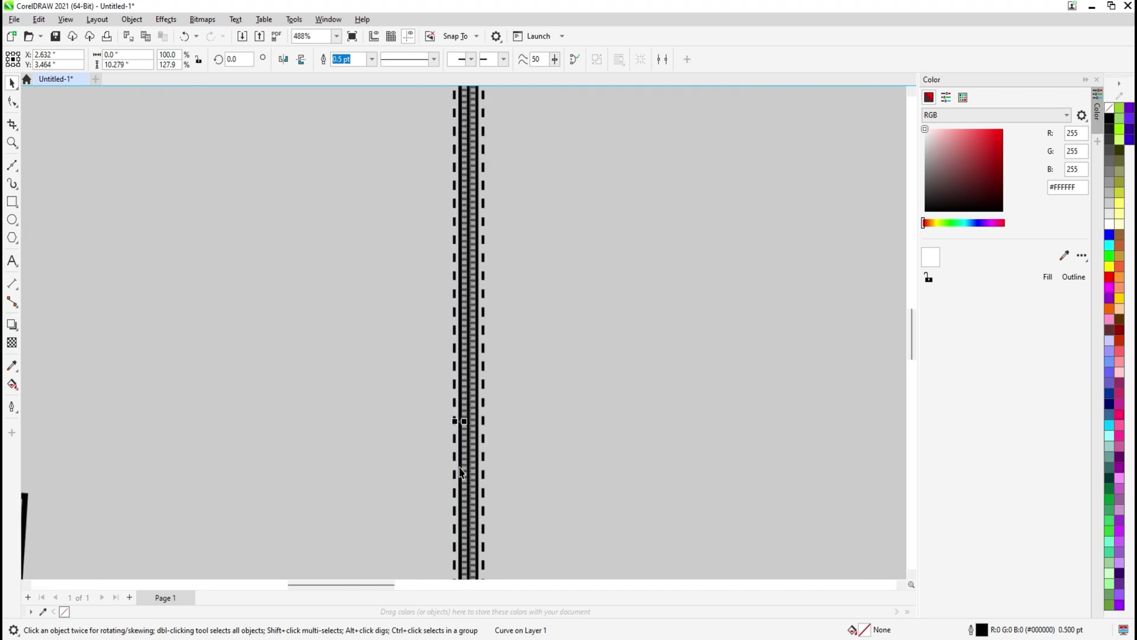
Shorten the copied line from its upper end to about 7.61 inches, starting just below the collar seam.
scroll(464, 458, down, 2)
scroll(461, 455, down, 2)
scroll(463, 271, up, 2)
scroll(449, 112, up, 1)
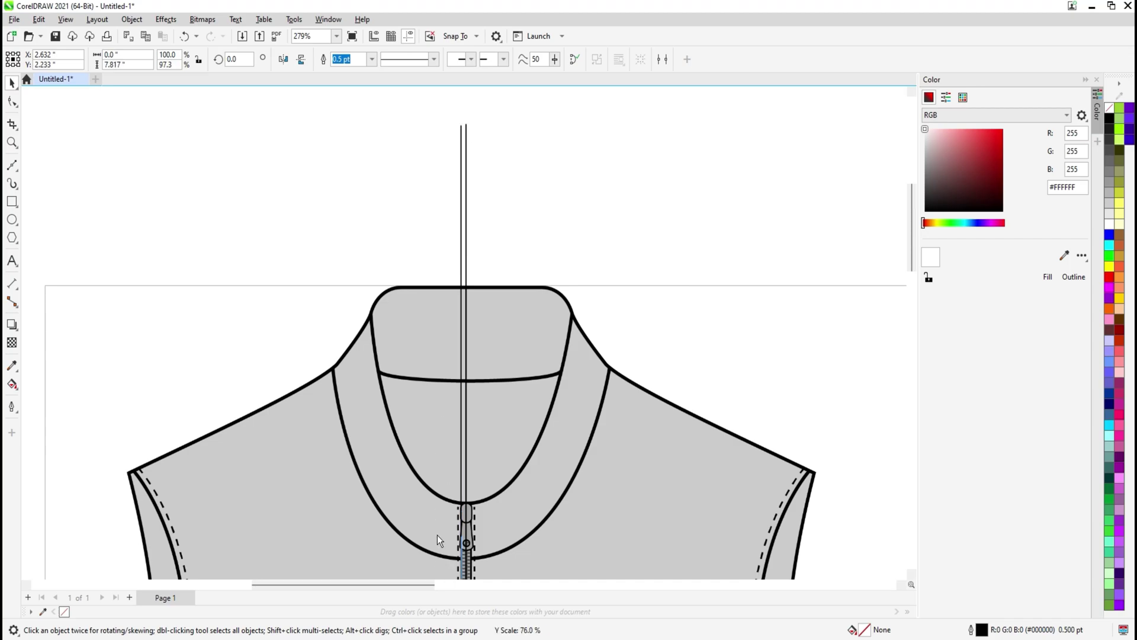
scroll(450, 557, up, 2)
drag(479, 303, 491, 365)
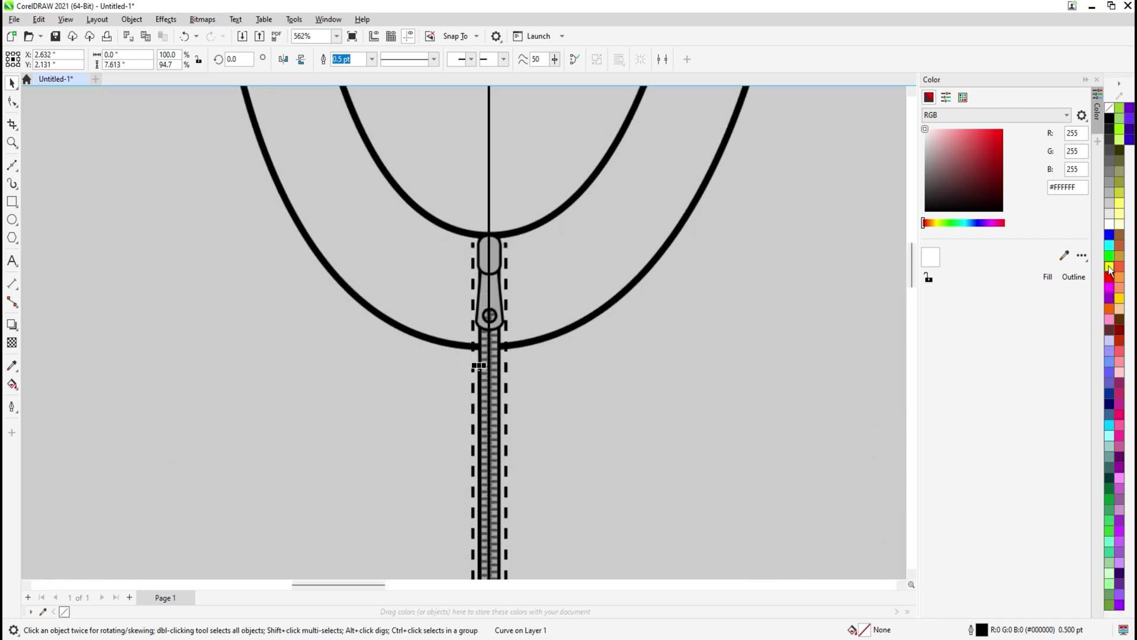
Color the shortened zipper edge line's outline blue (#0000FF).
right_click(1109, 236)
click(1103, 243)
scroll(528, 399, down, 2)
drag(529, 403, 557, 489)
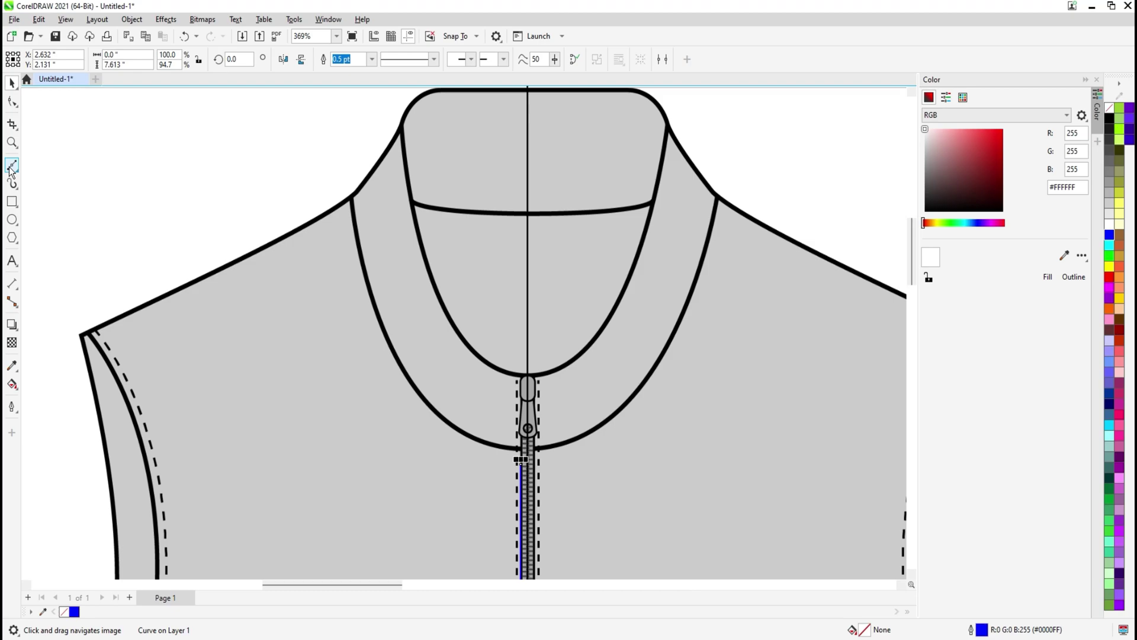
Draw a Bézier line from the left shoulder's neck point to the center line at the collar seam, extending past both ends.
click(11, 167)
scroll(533, 438, up, 2)
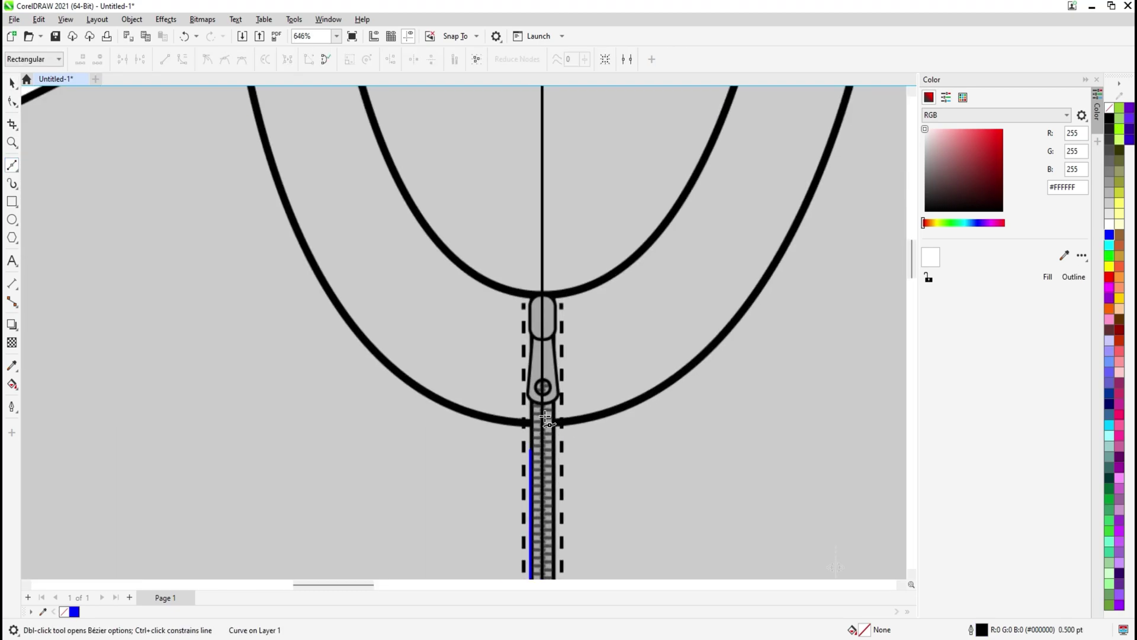
click(543, 426)
click(681, 424)
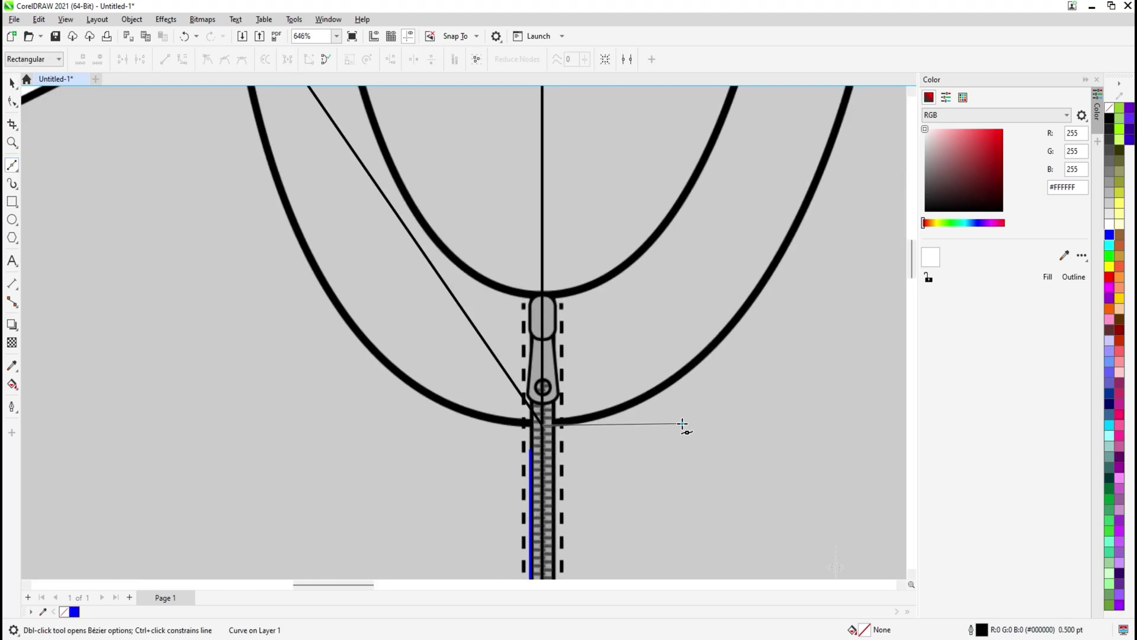
scroll(587, 454, down, 1)
key(space)
Add a node to the collar seam line and shape it along the template's outer collar curve.
click(12, 102)
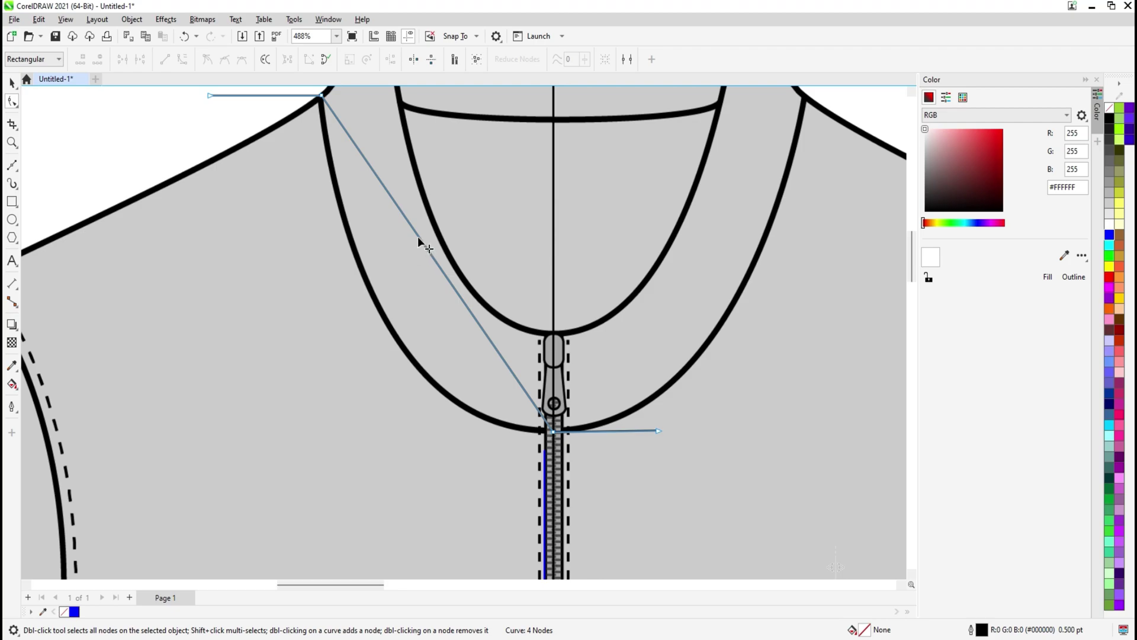
drag(418, 236, 385, 317)
double_click(385, 317)
scroll(487, 428, up, 4)
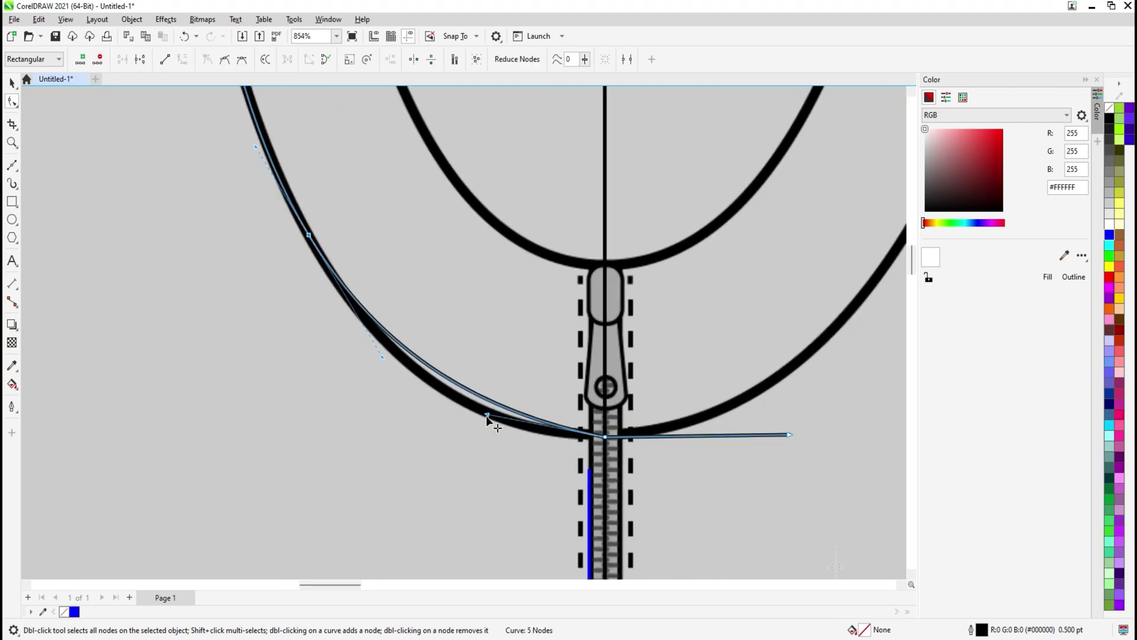
drag(488, 418, 454, 430)
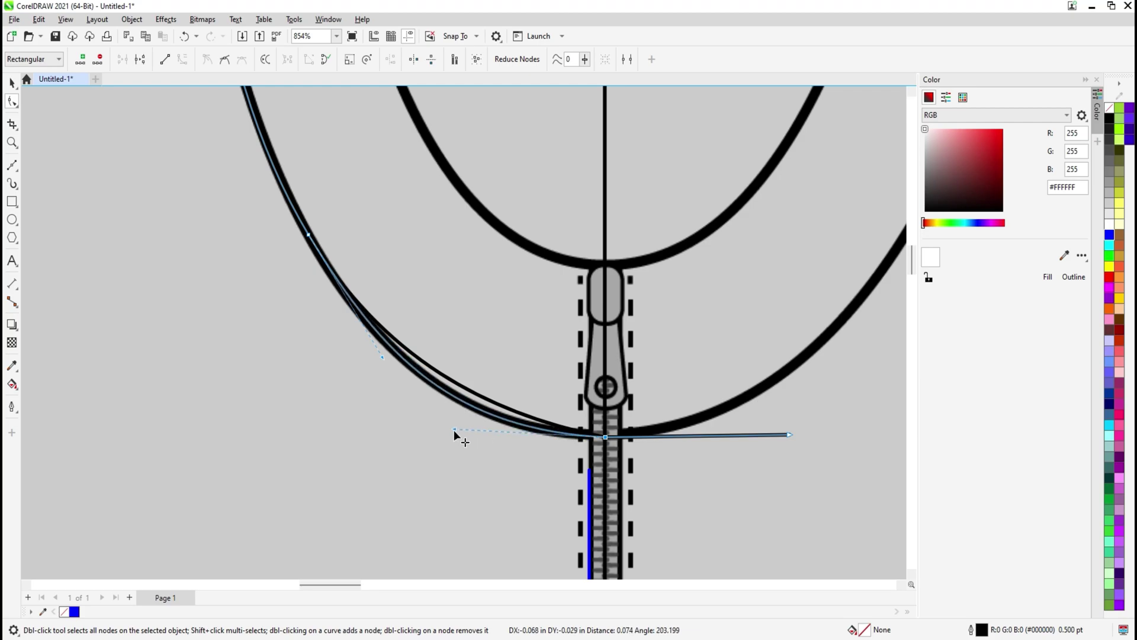
Trim the left half outline with the collar seam curve and delete the cutting curve.
scroll(453, 430, down, 5)
scroll(449, 404, down, 1)
key(space)
drag(448, 471, 460, 366)
scroll(459, 365, down, 3)
shift+click(410, 382)
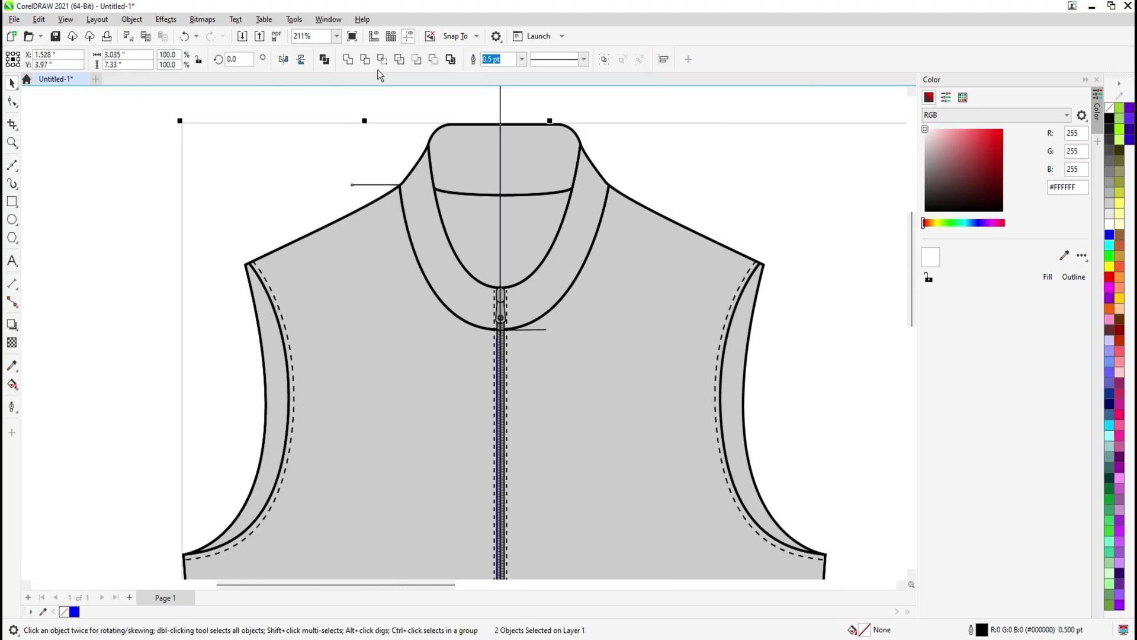
click(364, 188)
click(361, 185)
key(Delete)
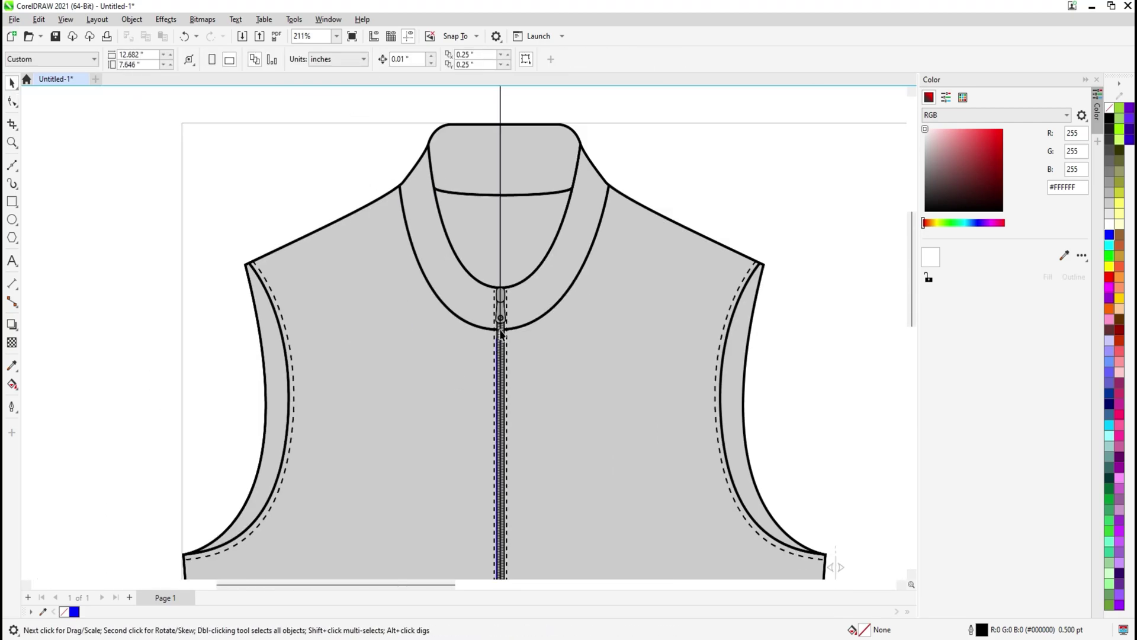
Extend the blue zipper edge line upward past the collar seam to a height of about 7.76 inches.
click(488, 349)
click(441, 197)
click(440, 204)
scroll(475, 338, up, 3)
click(517, 342)
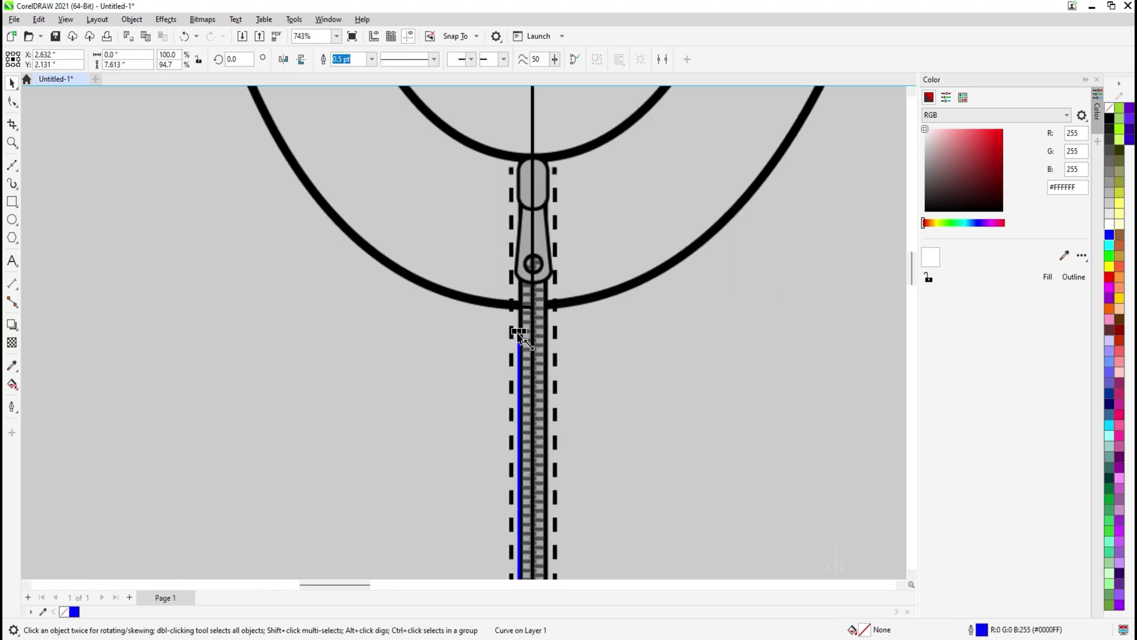
drag(519, 332, 519, 269)
scroll(493, 307, down, 4)
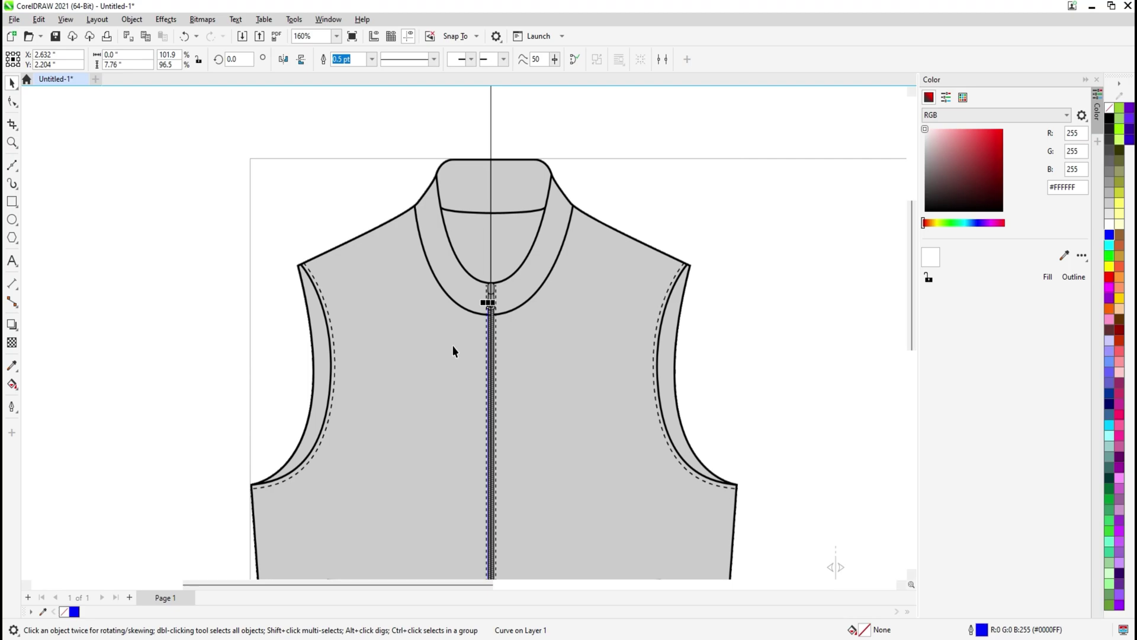
Trim the left front panel with the blue zipper edge line and delete the blue line.
shift+click(448, 336)
click(368, 62)
click(559, 129)
scroll(493, 304, up, 6)
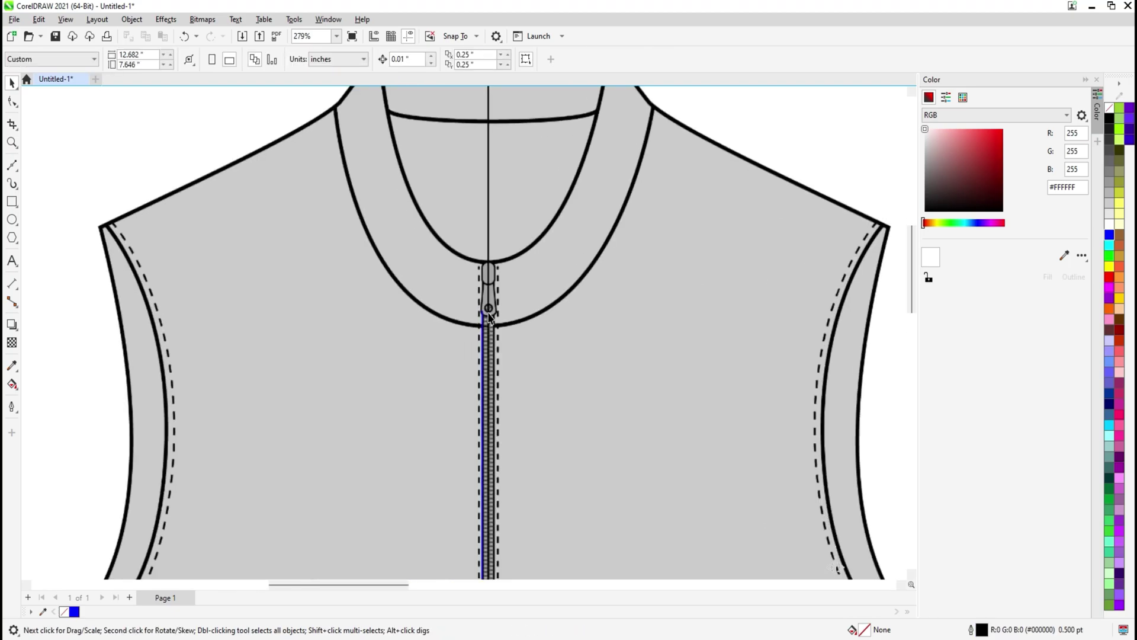
click(482, 315)
key(Delete)
Break the trimmed left front panel apart into separate curves and select the collar piece.
click(462, 366)
key(ctrl+k)
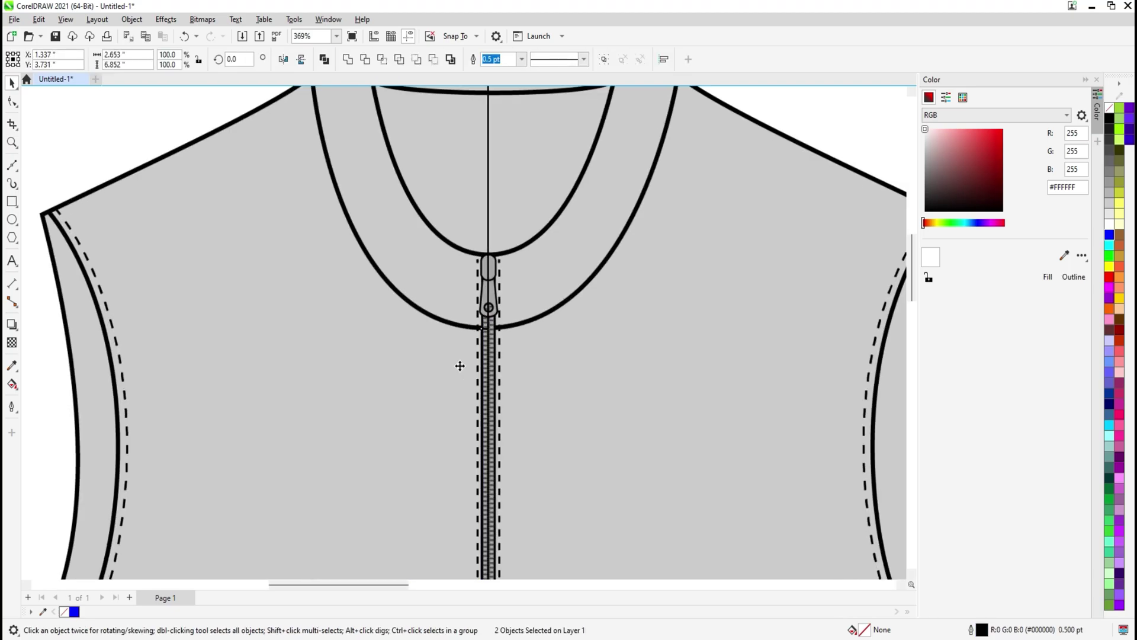
scroll(460, 365, down, 2)
scroll(465, 283, up, 3)
click(466, 283)
scroll(465, 283, down, 4)
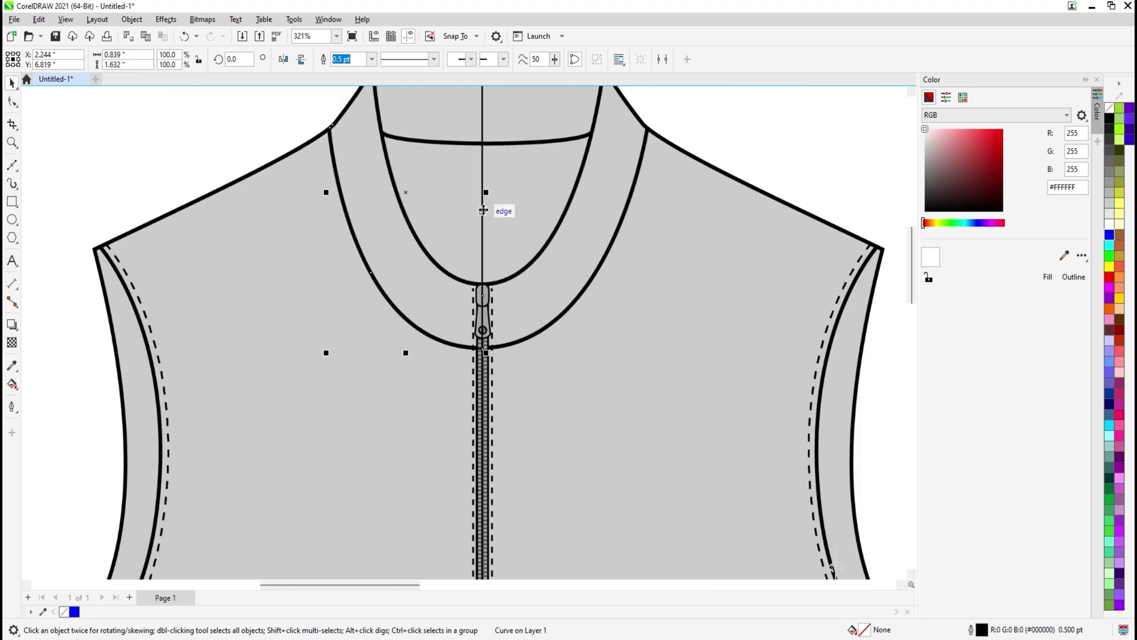
scroll(459, 463, up, 5)
scroll(459, 463, up, 2)
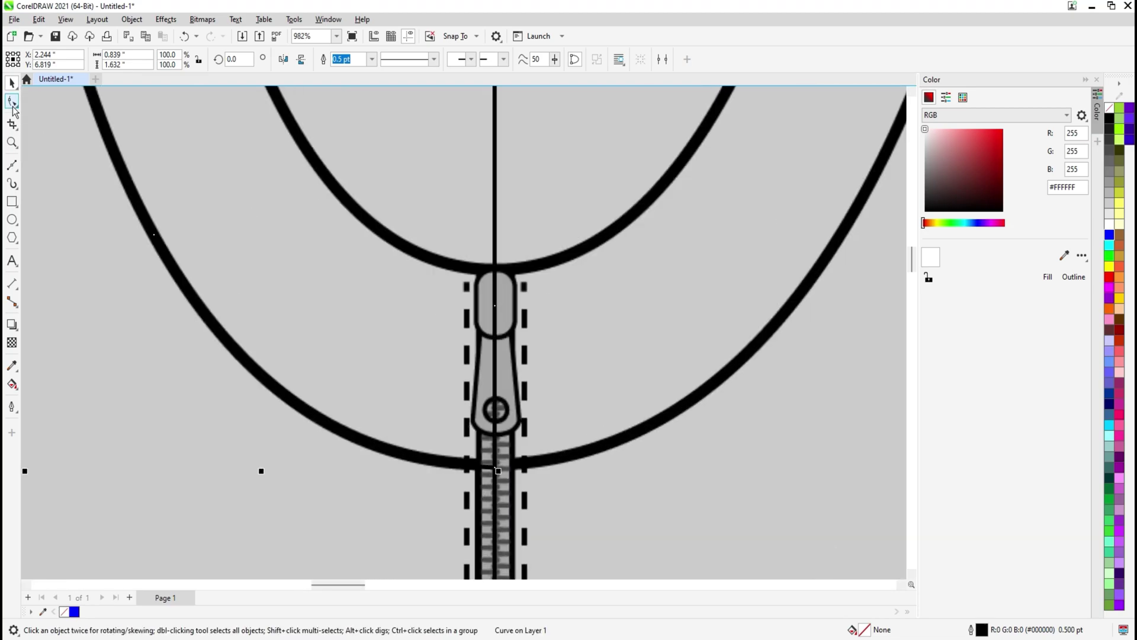
scroll(368, 372, down, 3)
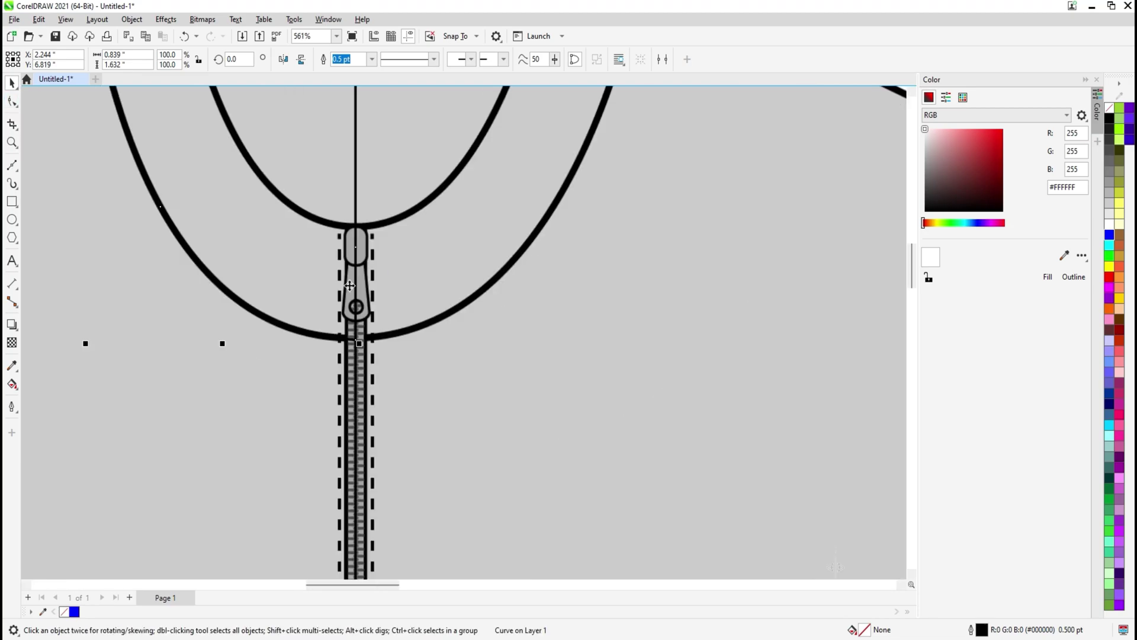
Draw a cutting polyline along the left inner neckline from outside the neck point to just past the centre line, about 0.9 by 1.13 inches.
click(11, 165)
scroll(287, 204, up, 2)
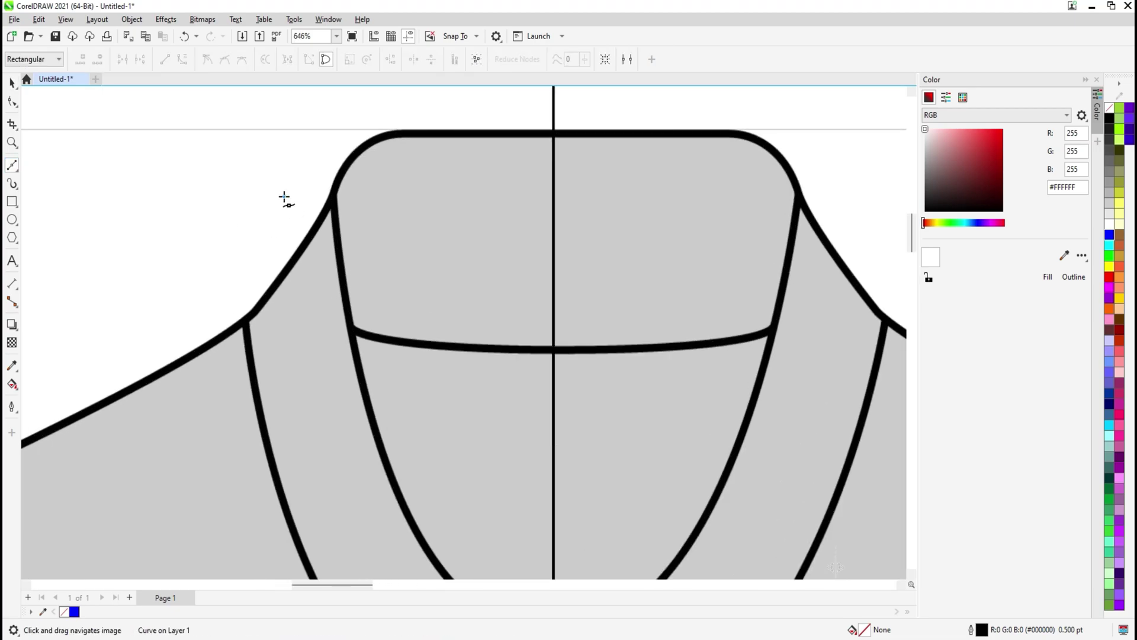
click(330, 196)
scroll(357, 387, down, 2)
drag(359, 396, 324, 268)
scroll(324, 267, up, 2)
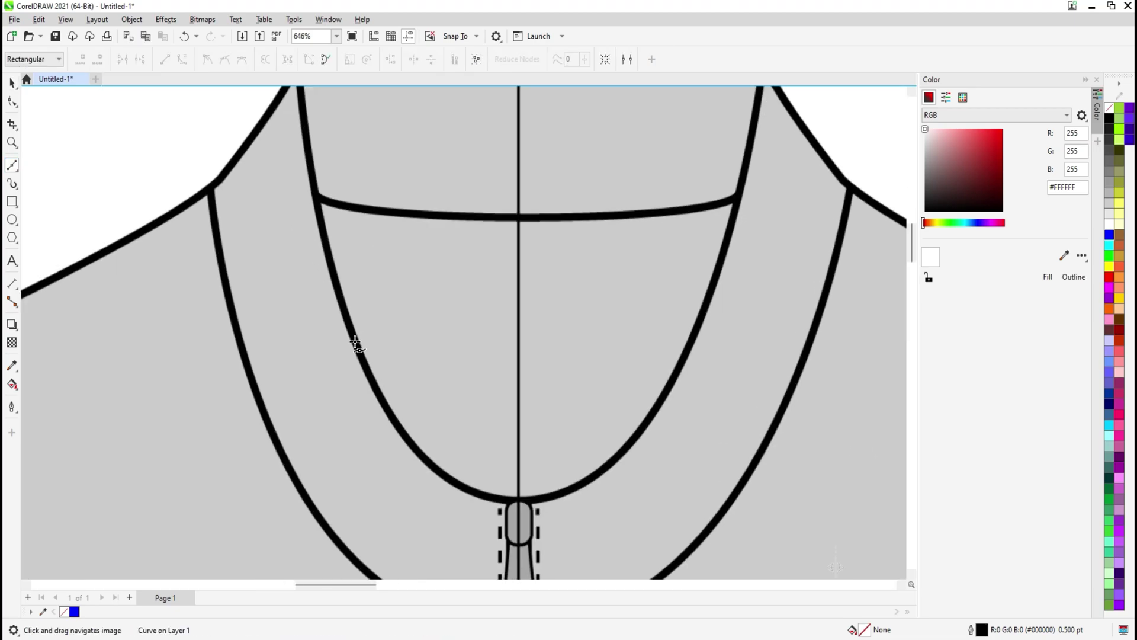
click(355, 342)
drag(459, 474, 421, 376)
scroll(453, 396, up, 5)
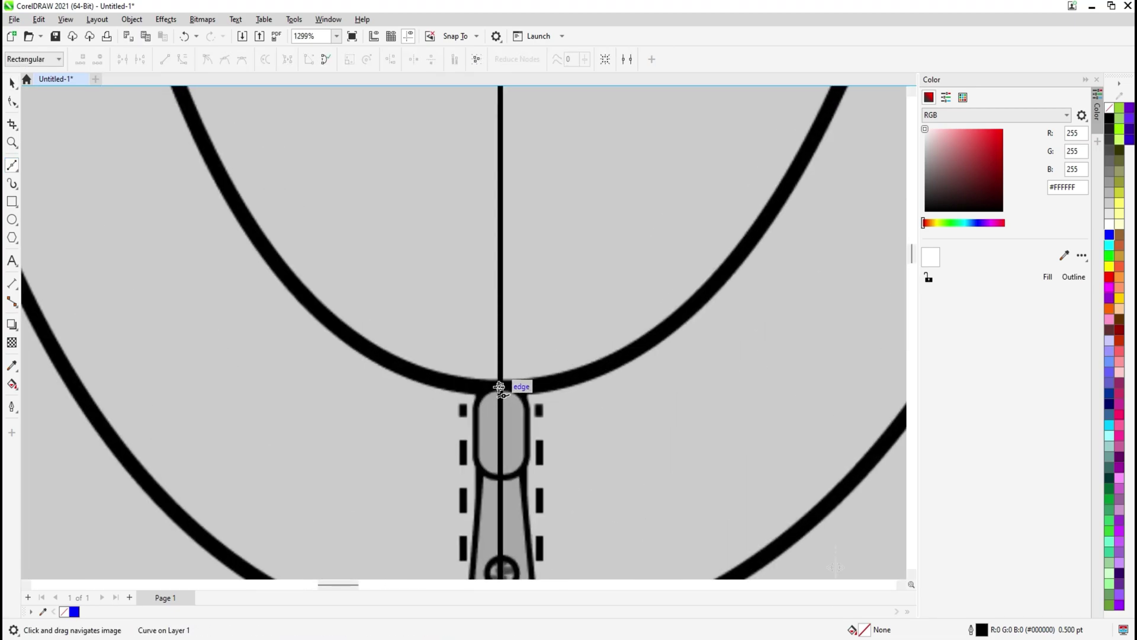
click(500, 388)
click(618, 368)
key(space)
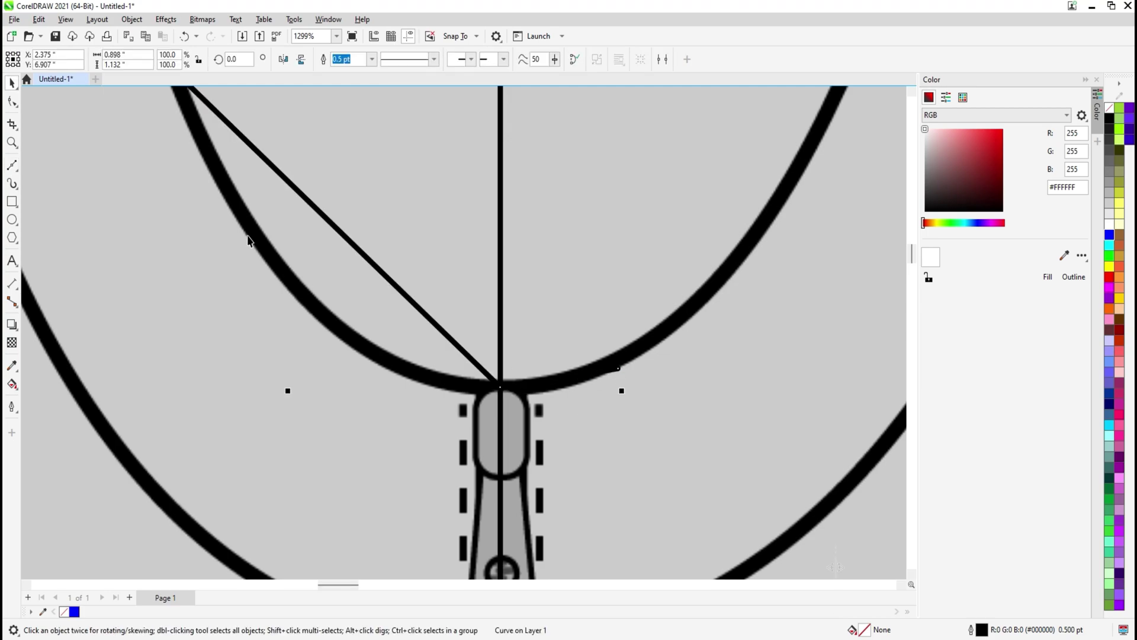
Bend the polyline's segments to follow the template's inner neckline curve, adding a node in the lower part.
click(12, 106)
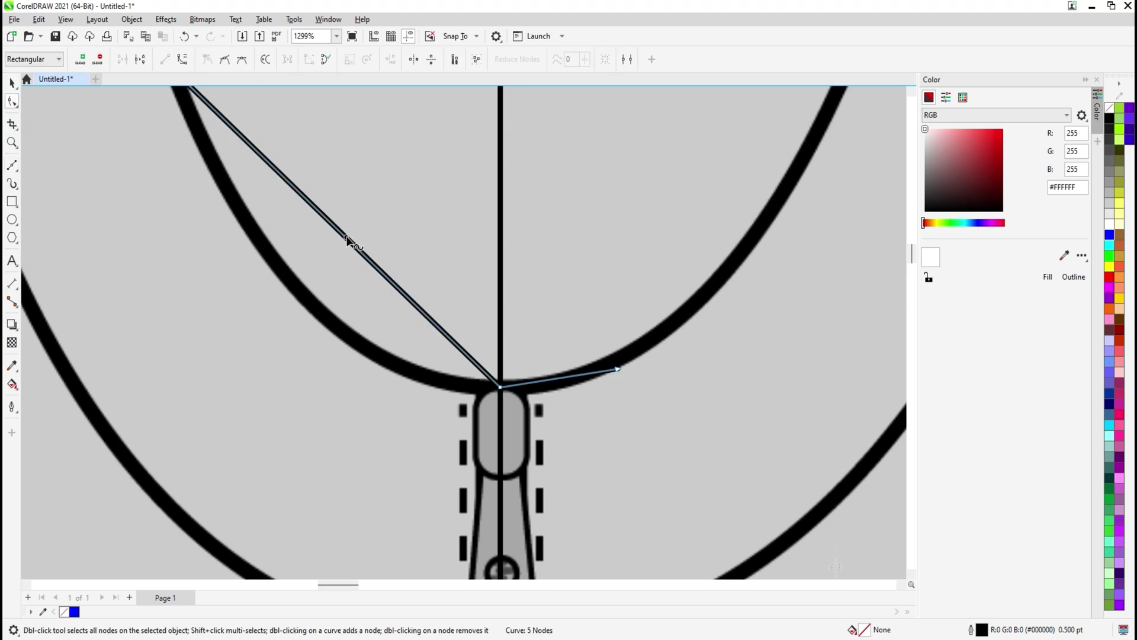
drag(348, 239, 319, 312)
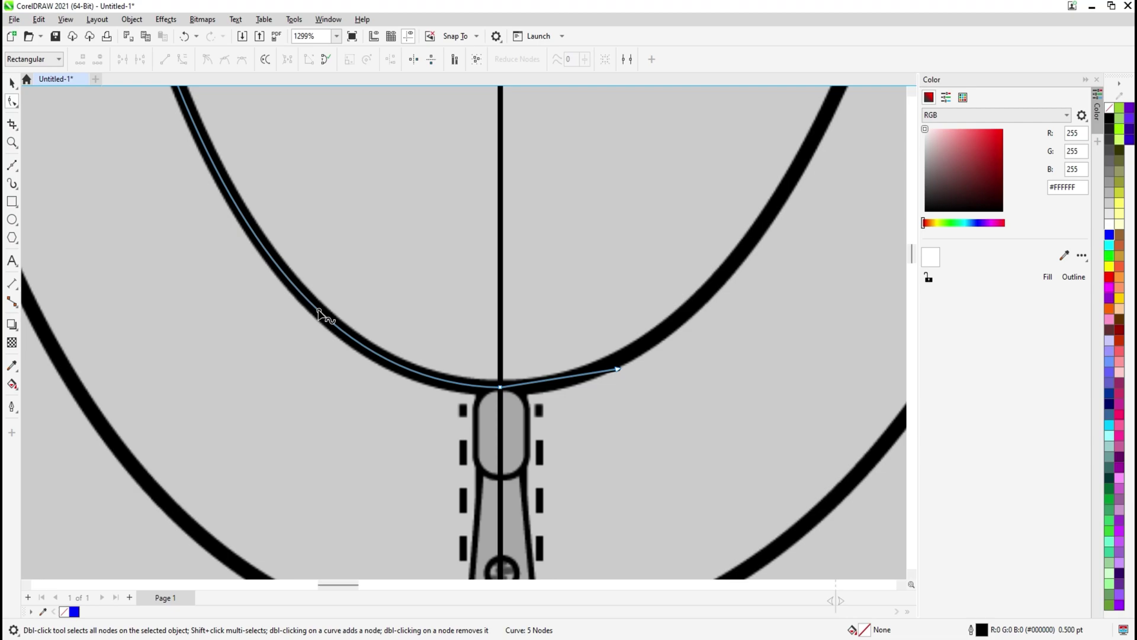
double_click(319, 312)
drag(429, 388, 431, 389)
scroll(425, 391, down, 4)
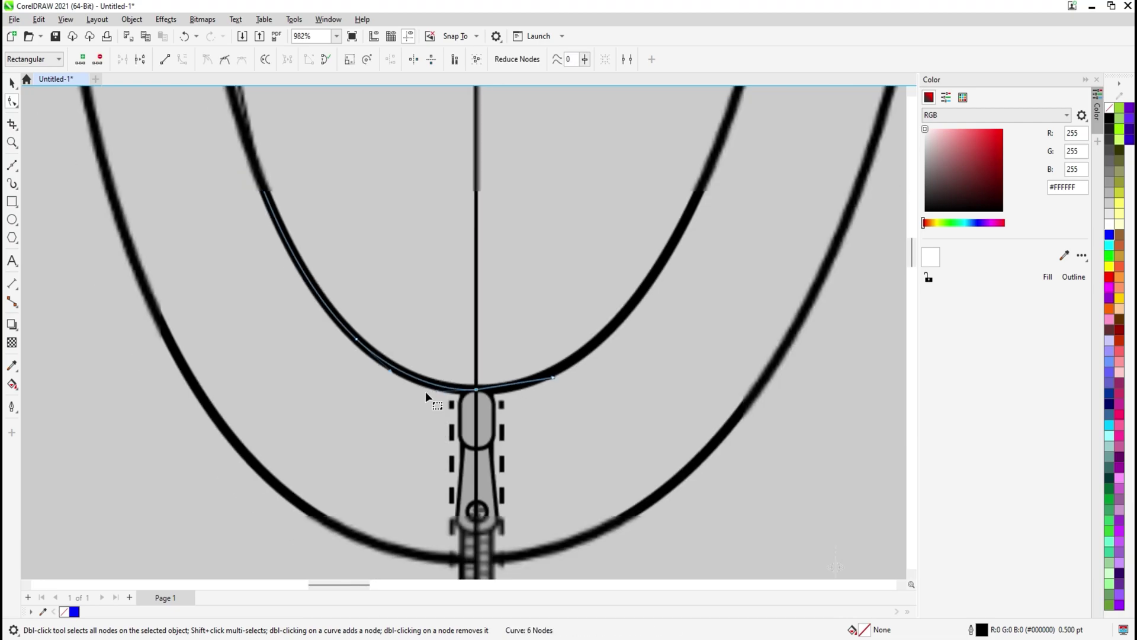
drag(341, 252, 452, 507)
scroll(356, 312, up, 1)
drag(363, 303, 353, 316)
key(space)
scroll(344, 314, down, 3)
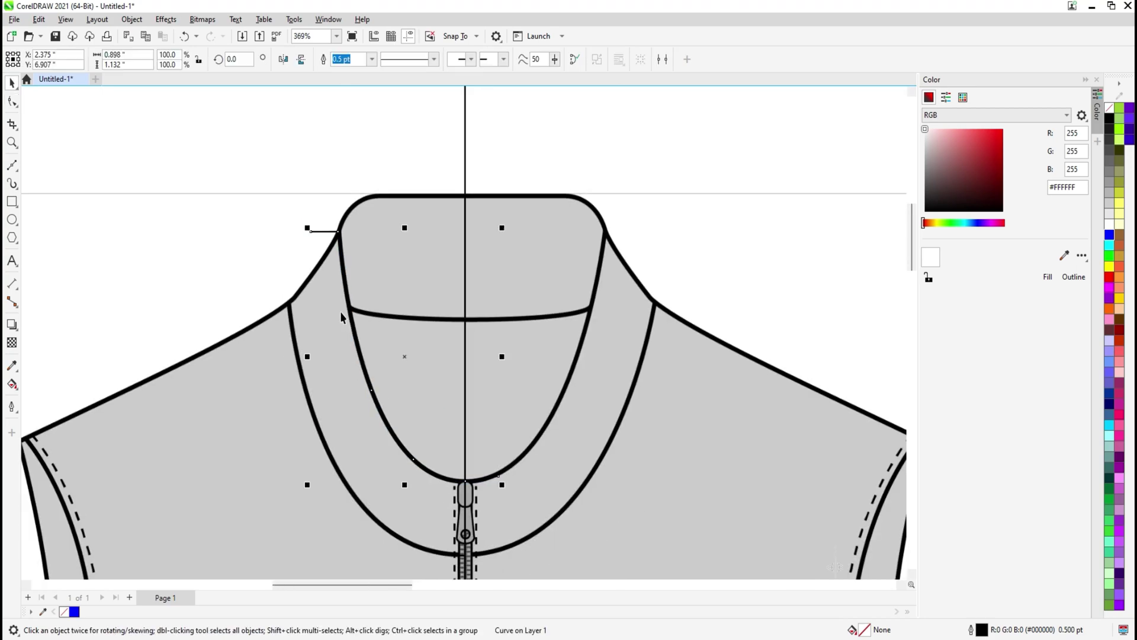
Split the collar piece along the inner neckline curve into separate pieces and delete the cutting curve.
shift+click(363, 242)
click(356, 139)
scroll(317, 289, up, 1)
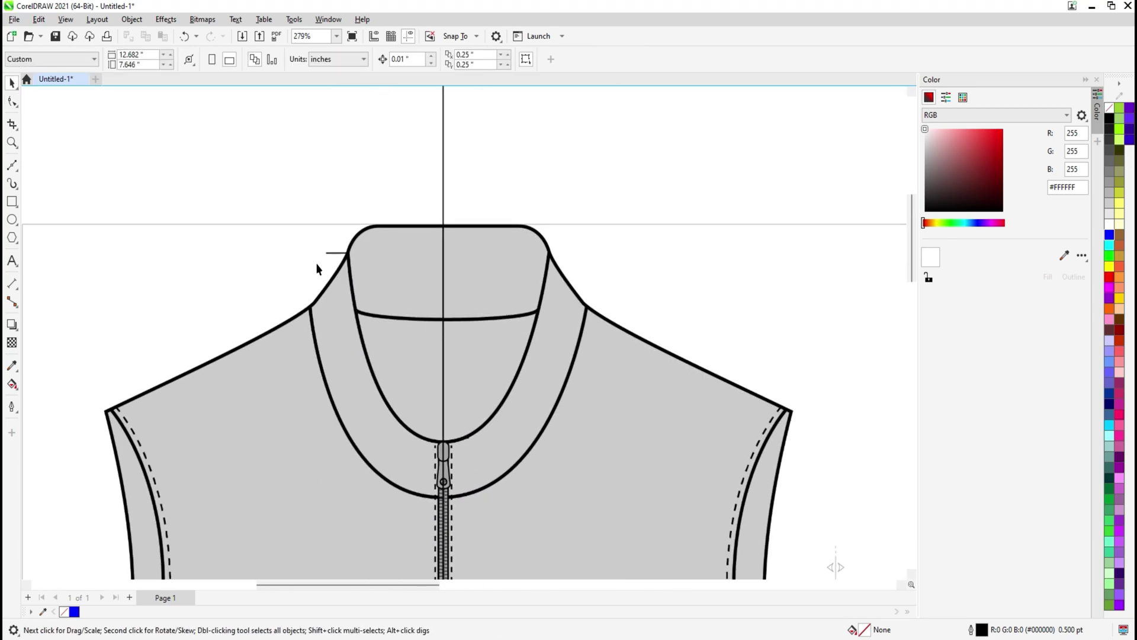
click(334, 254)
key(ctrl+k)
click(354, 298)
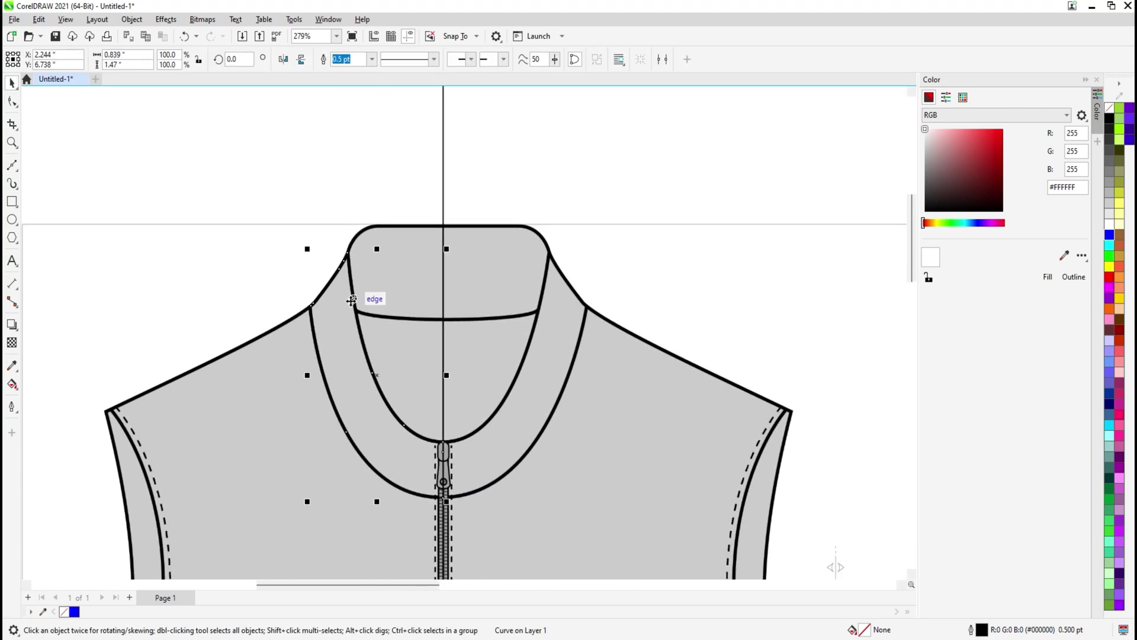
Draw a cutting polyline along the back neck seam from inside the left collar to just past the centre line, about 0.8 by 0.17 inches.
scroll(388, 308, up, 2)
click(13, 166)
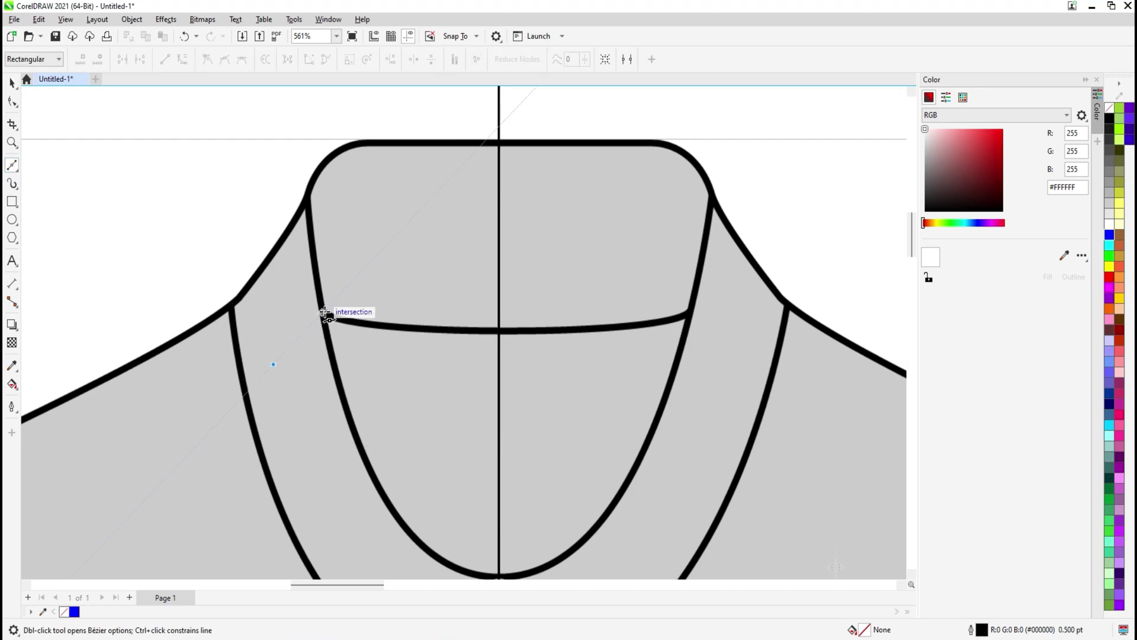
scroll(325, 314, up, 3)
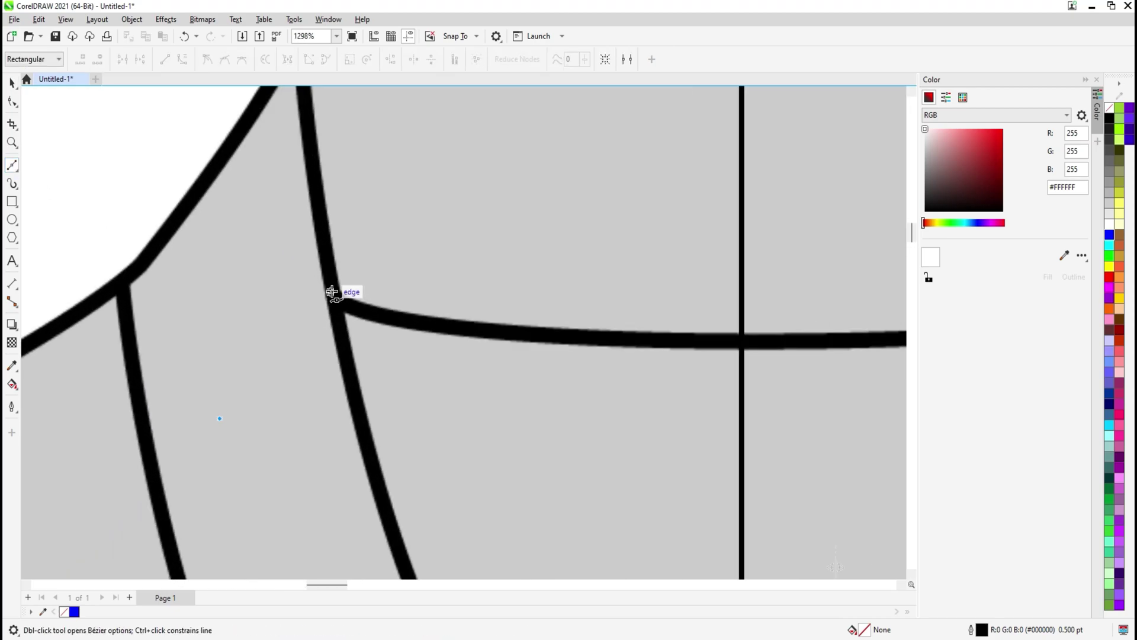
click(331, 290)
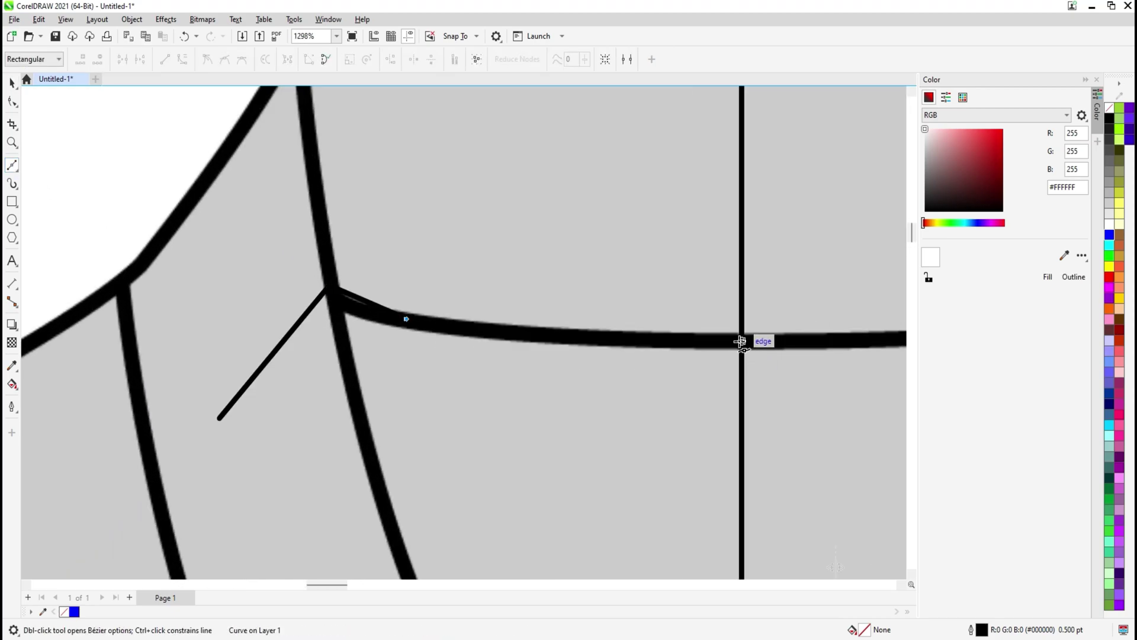
Bend the segments of the back neck polyline to match the template's curved seam.
click(12, 102)
scroll(366, 350, up, 2)
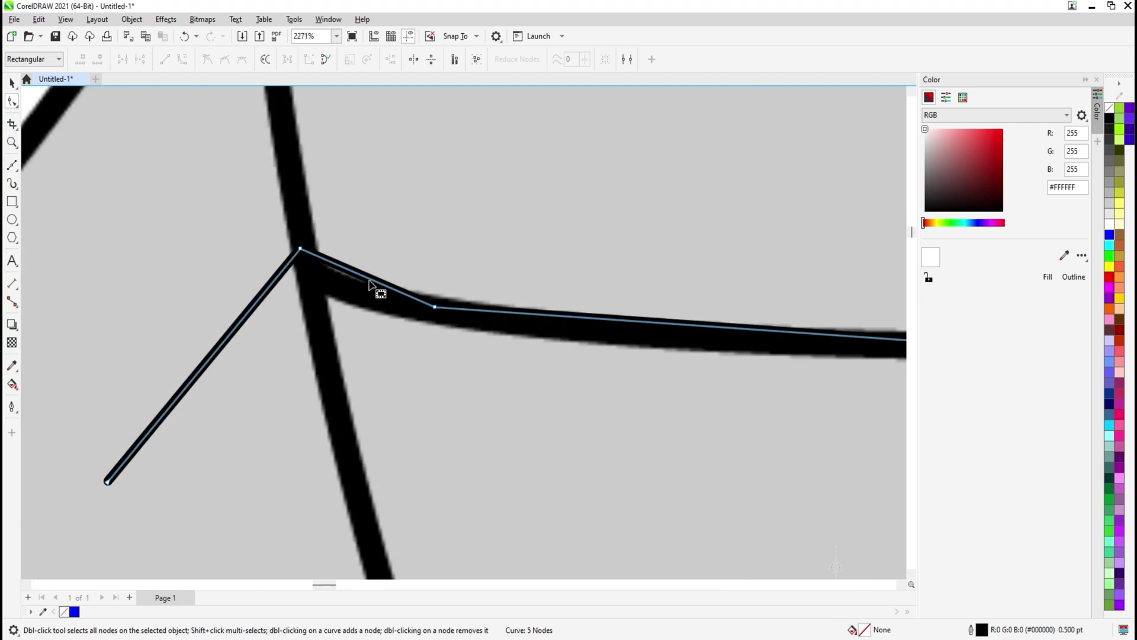
drag(365, 277, 341, 291)
drag(463, 356, 316, 339)
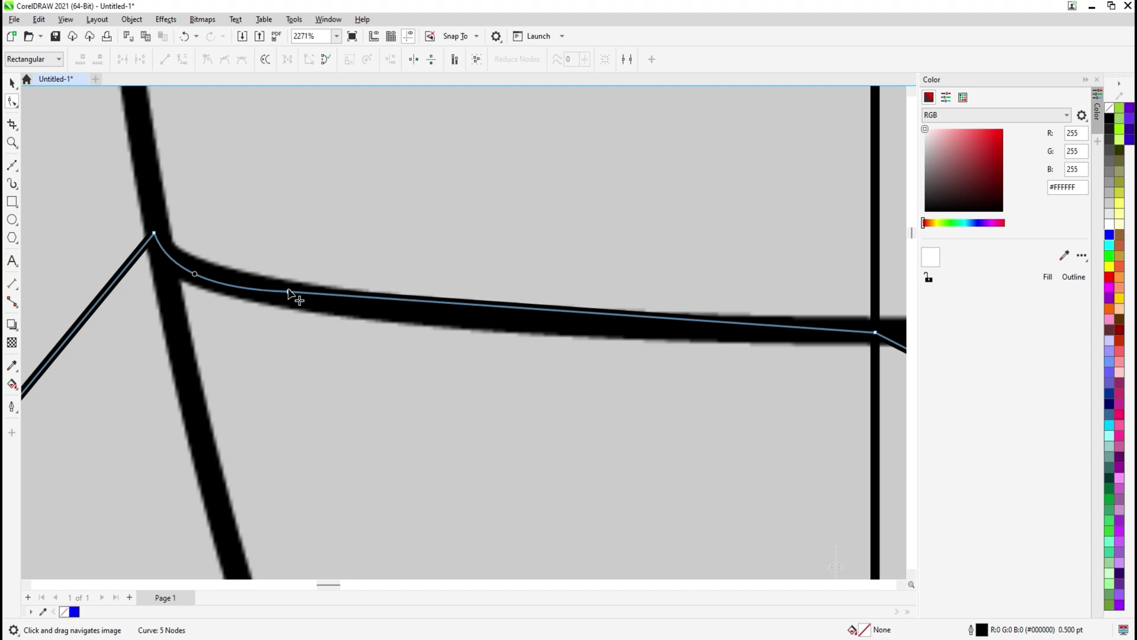
drag(525, 310, 492, 329)
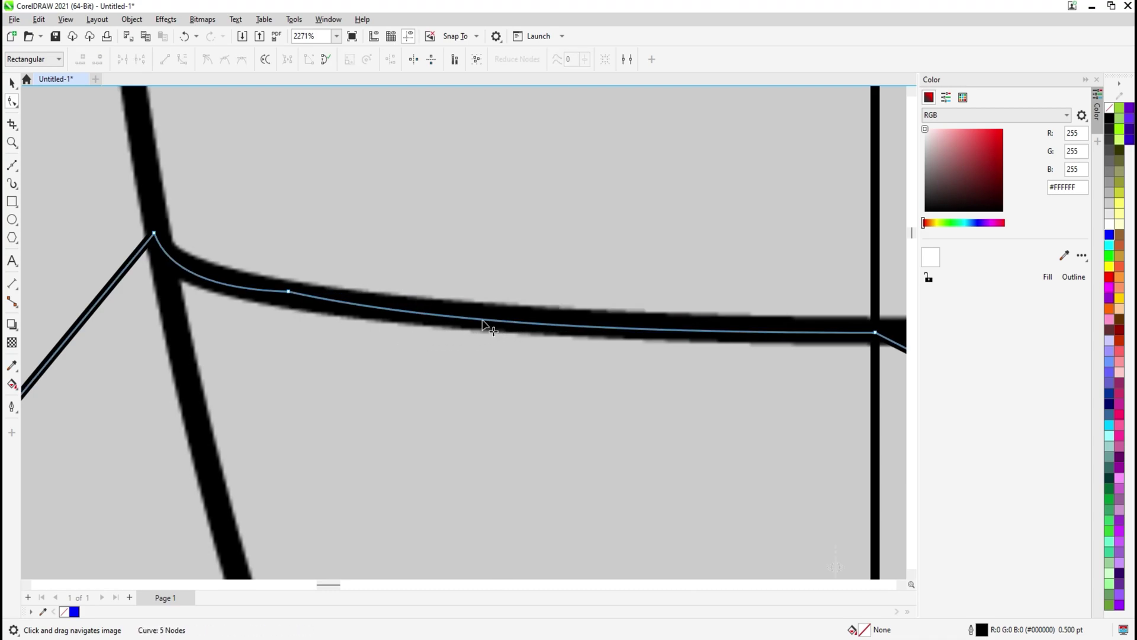
key(c)
scroll(482, 321, up, 2)
drag(482, 321, 479, 314)
click(228, 283)
scroll(251, 302, down, 6)
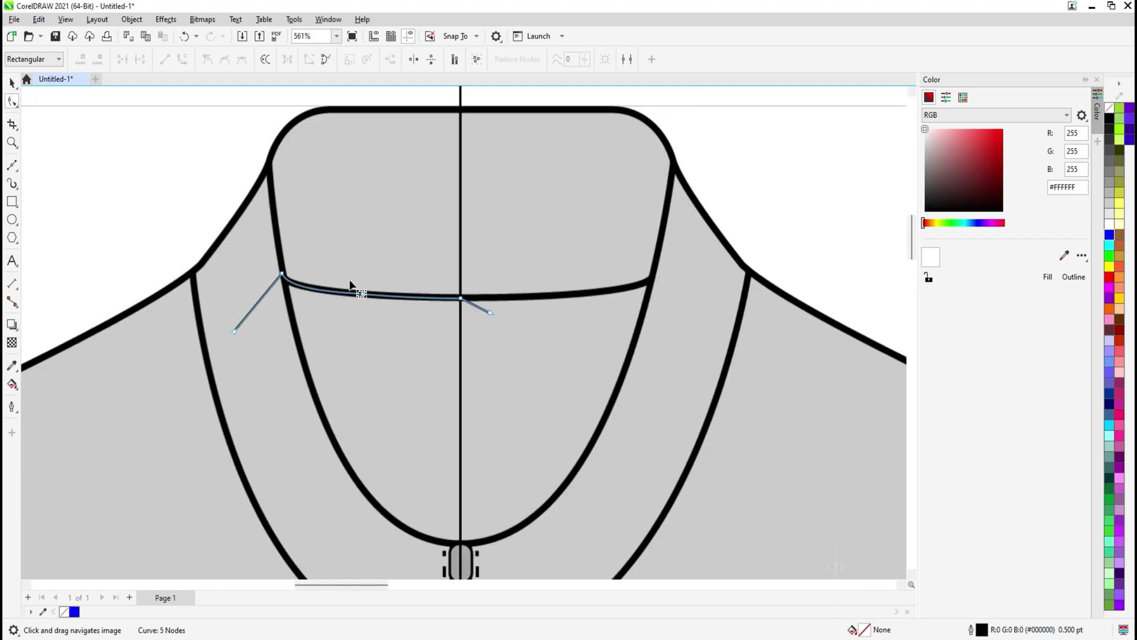
Trim the inner neck piece with the back neck seam curve and delete the cutting curve.
key(space)
drag(360, 237, 352, 301)
scroll(362, 192, down, 2)
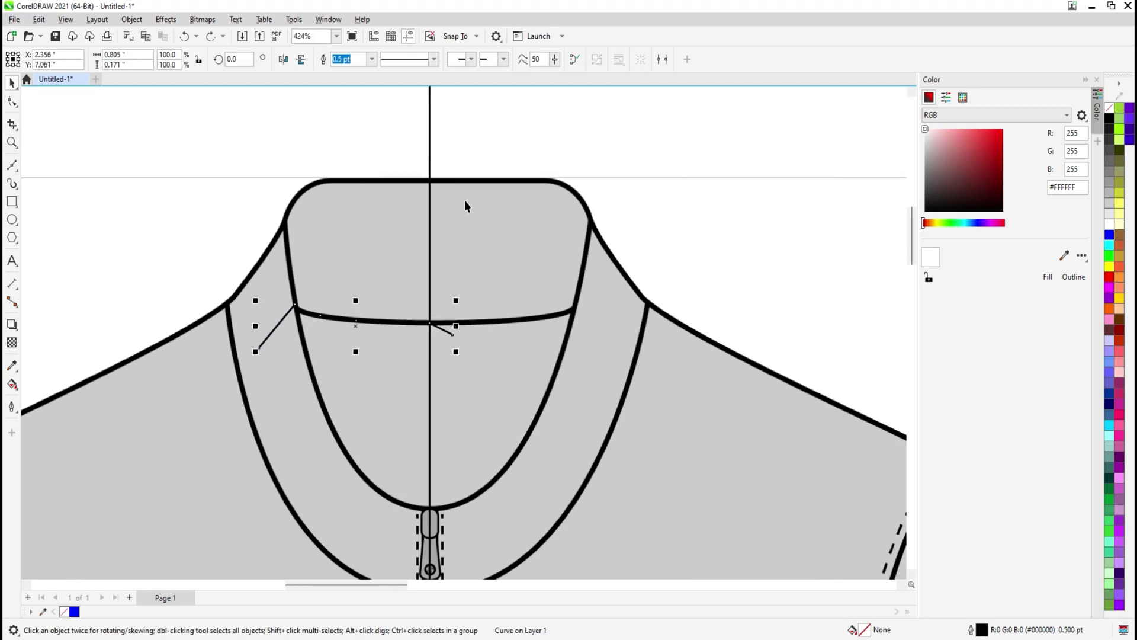
shift+click(353, 247)
click(365, 60)
click(266, 166)
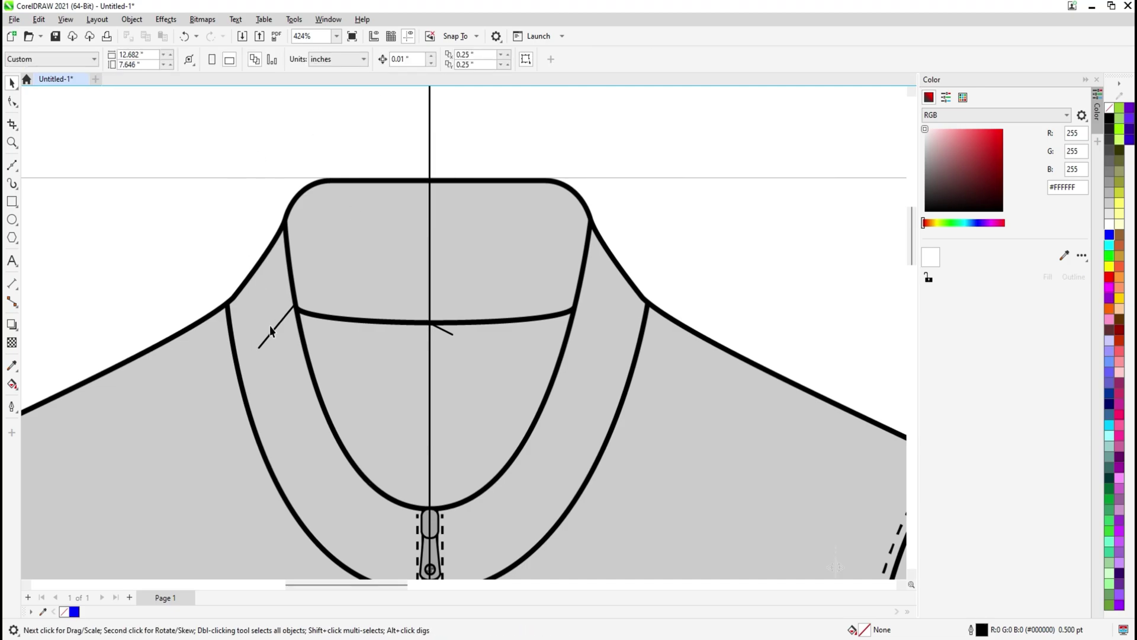
click(272, 330)
key(Delete)
Break the trimmed inner neck piece apart into separate curves.
click(324, 279)
key(ctrl+k)
click(232, 211)
click(310, 364)
drag(369, 383, 398, 183)
Draw a vertical cutting line at the zipper's left edge from the collar seam to above the inner neckline and straighten its upper end.
click(423, 389)
scroll(438, 363, up, 2)
key(F10)
key(space)
scroll(472, 428, up, 1)
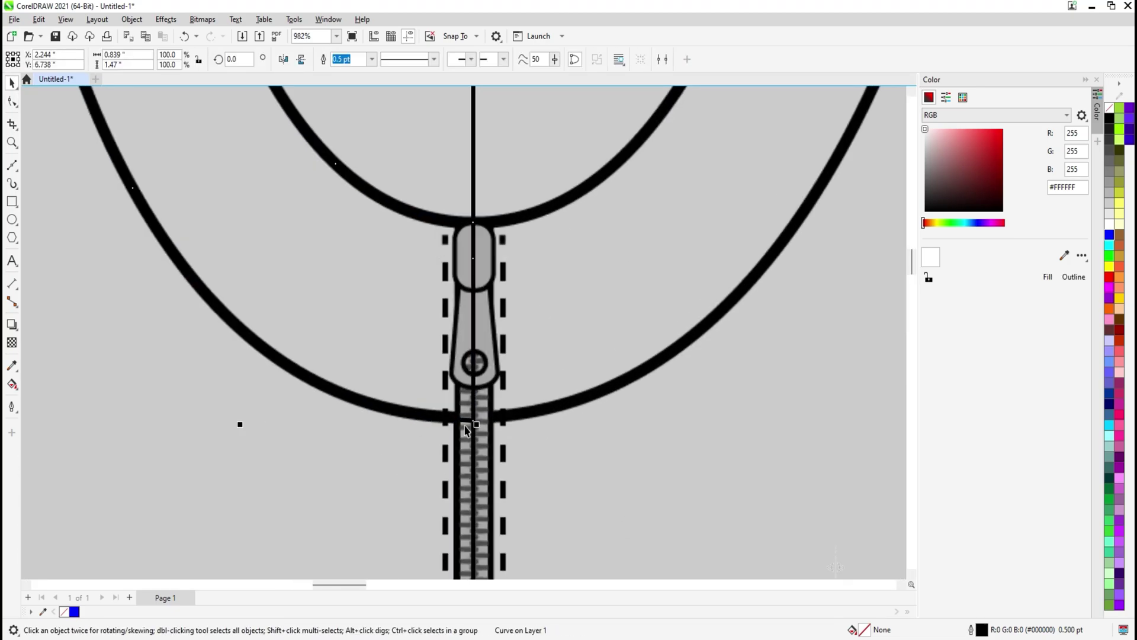
click(12, 166)
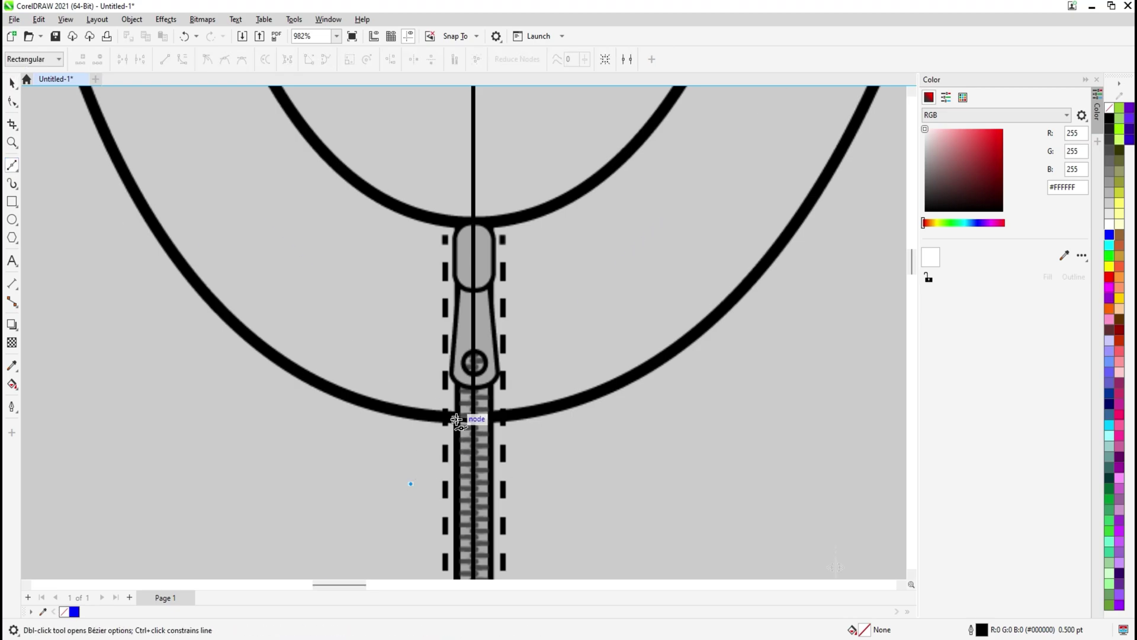
click(456, 419)
click(453, 184)
key(F10)
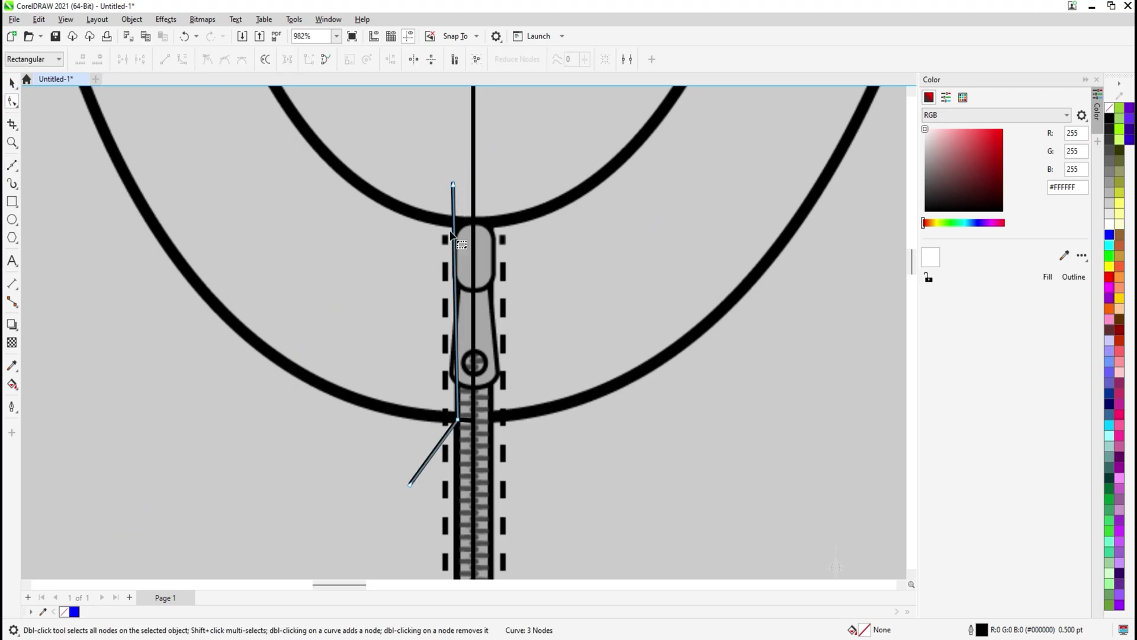
mouse_move(453, 184)
mouse_down()
mouse_move(454, 216)
mouse_move(457, 185)
mouse_up()
key(space)
Trim the front collar piece with the vertical zipper edge line and delete the cutting line.
scroll(421, 292, down, 2)
shift+click(418, 295)
click(366, 63)
click(450, 213)
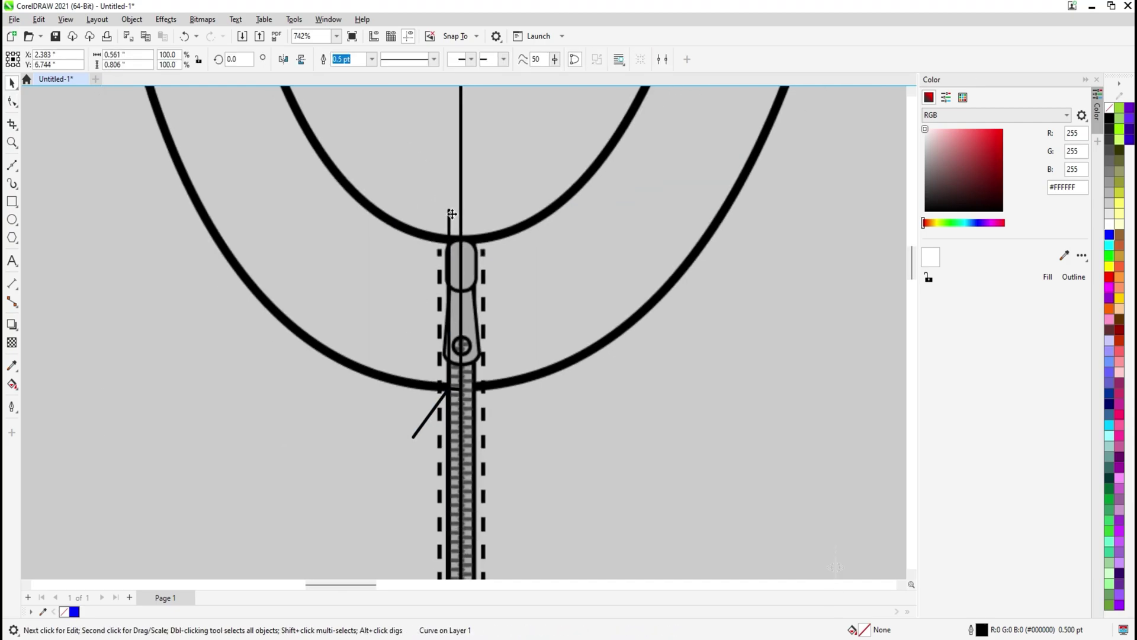
key(Delete)
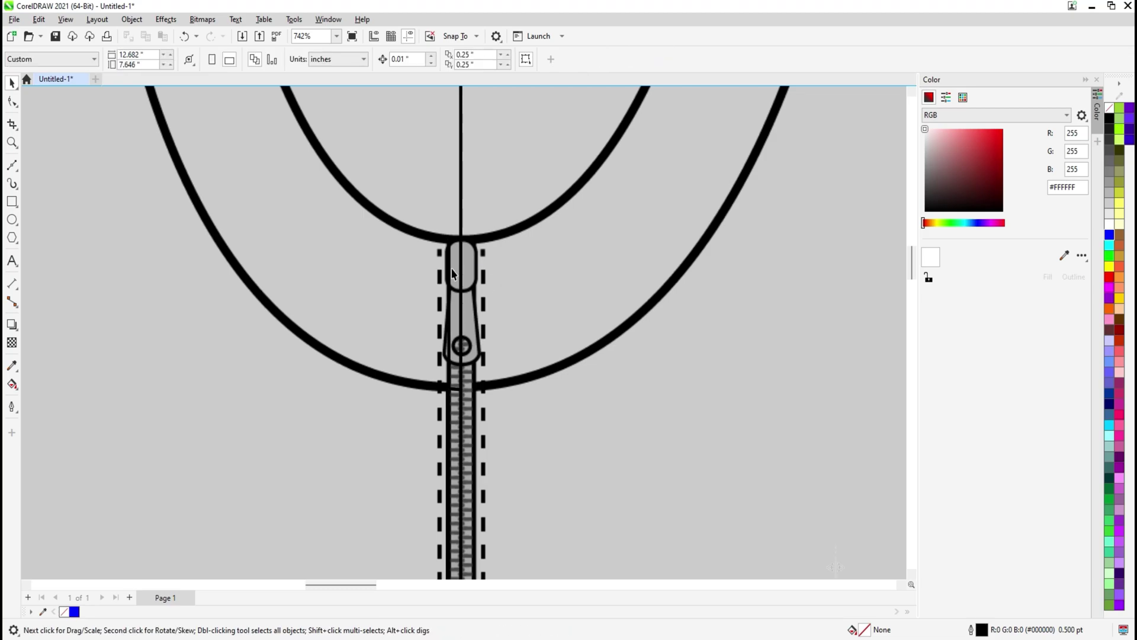
Move the lower outer corner node of the collar's zipper section onto the body panel's corner at the collar seam.
click(452, 272)
scroll(458, 411, up, 2)
click(12, 101)
scroll(454, 379, up, 10)
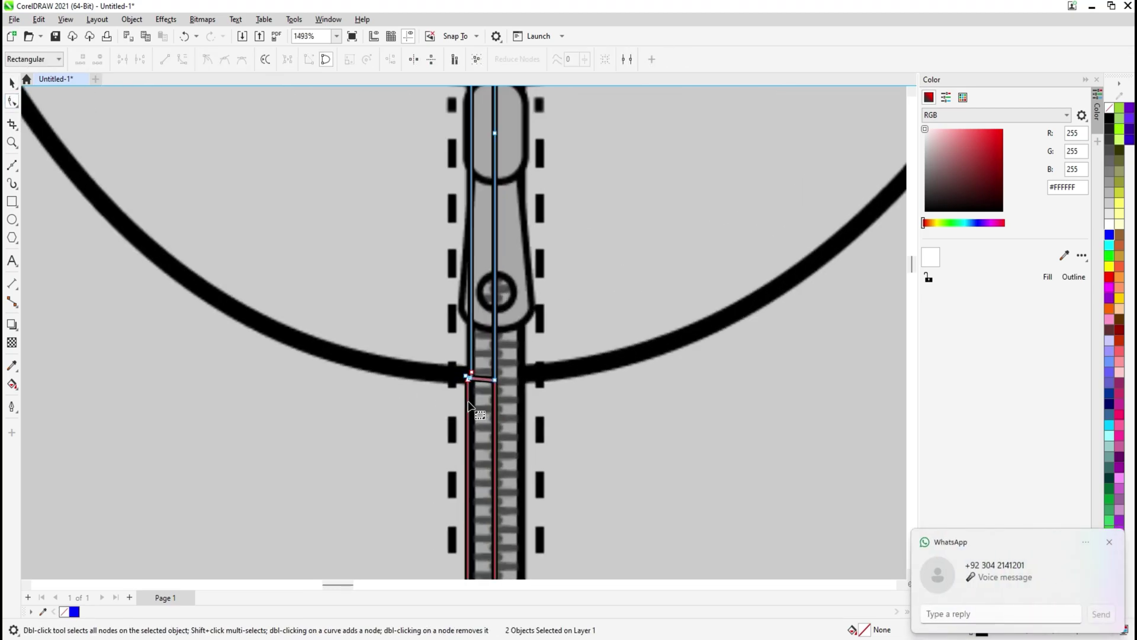
scroll(458, 371, up, 4)
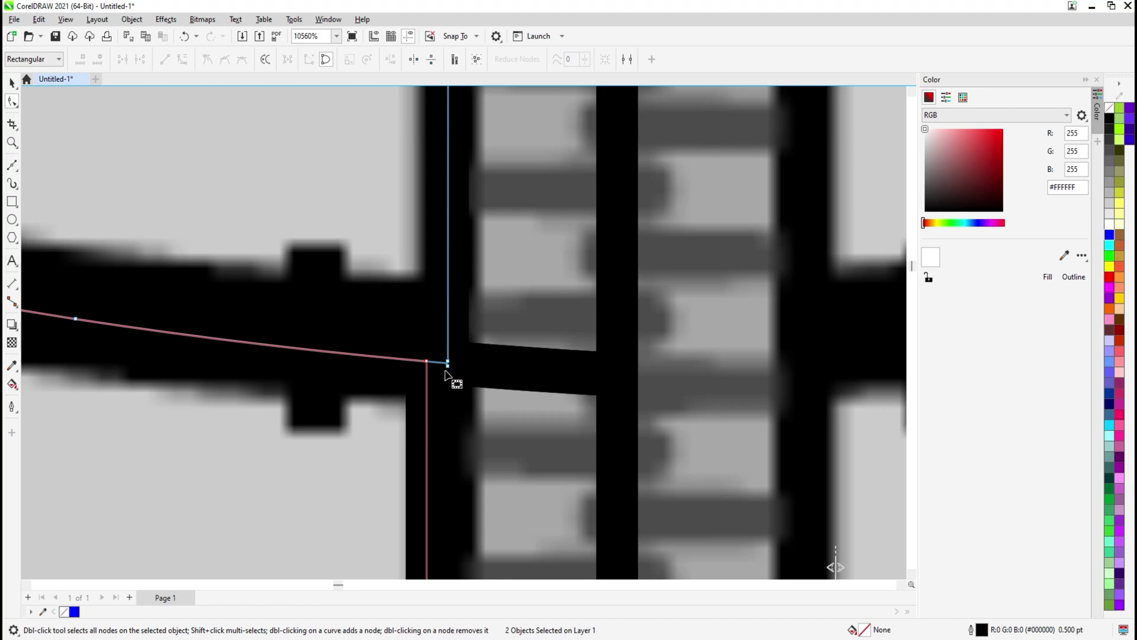
scroll(445, 371, down, 3)
scroll(440, 368, up, 6)
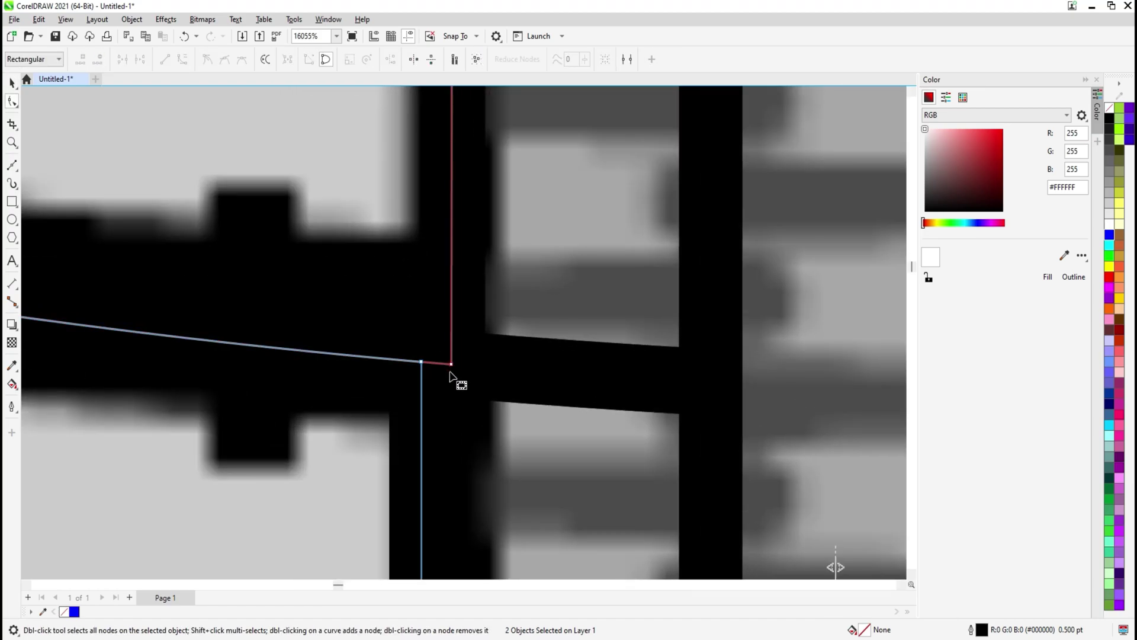
drag(454, 364, 422, 361)
click(509, 307)
scroll(427, 354, down, 3)
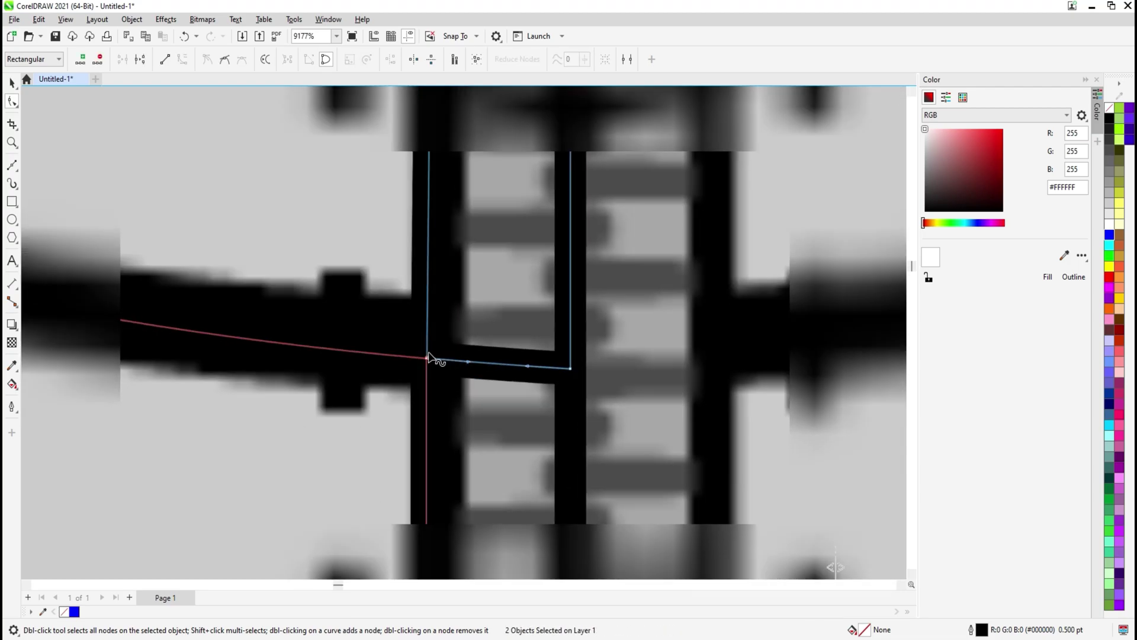
scroll(429, 356, down, 1)
drag(425, 252, 434, 376)
scroll(436, 348, down, 1)
Weld the collar's zipper section to the long zipper strip below it.
key(space)
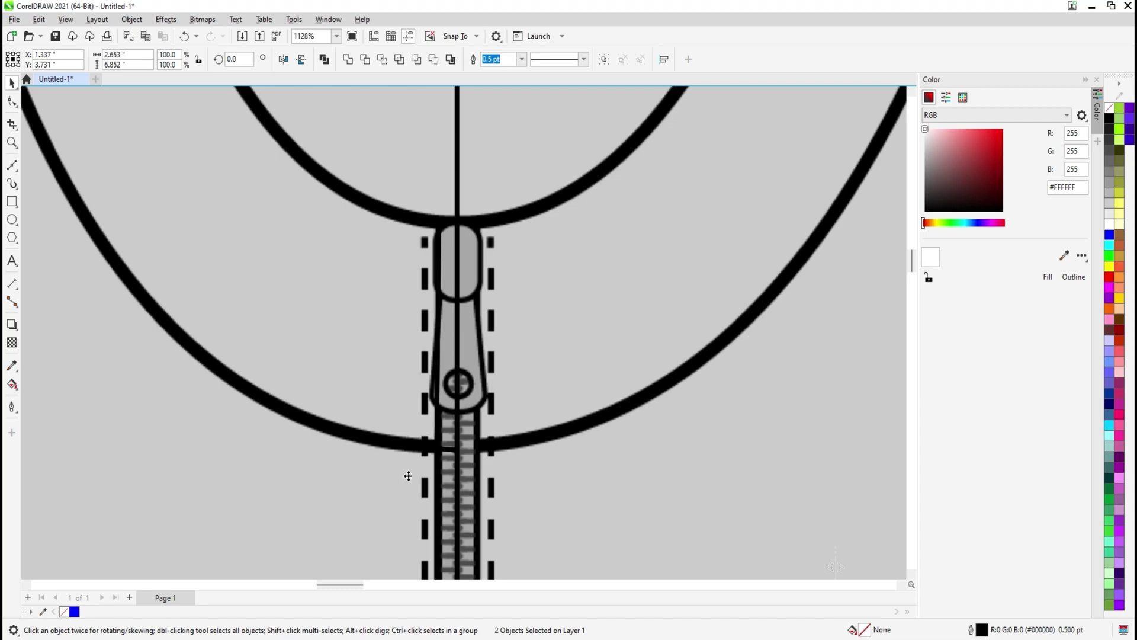
click(447, 253)
click(439, 279)
shift+click(442, 470)
click(350, 62)
Join the two leftover nodes on the welded zipper strip's left edge at the collar seam.
key(space)
scroll(449, 452, up, 2)
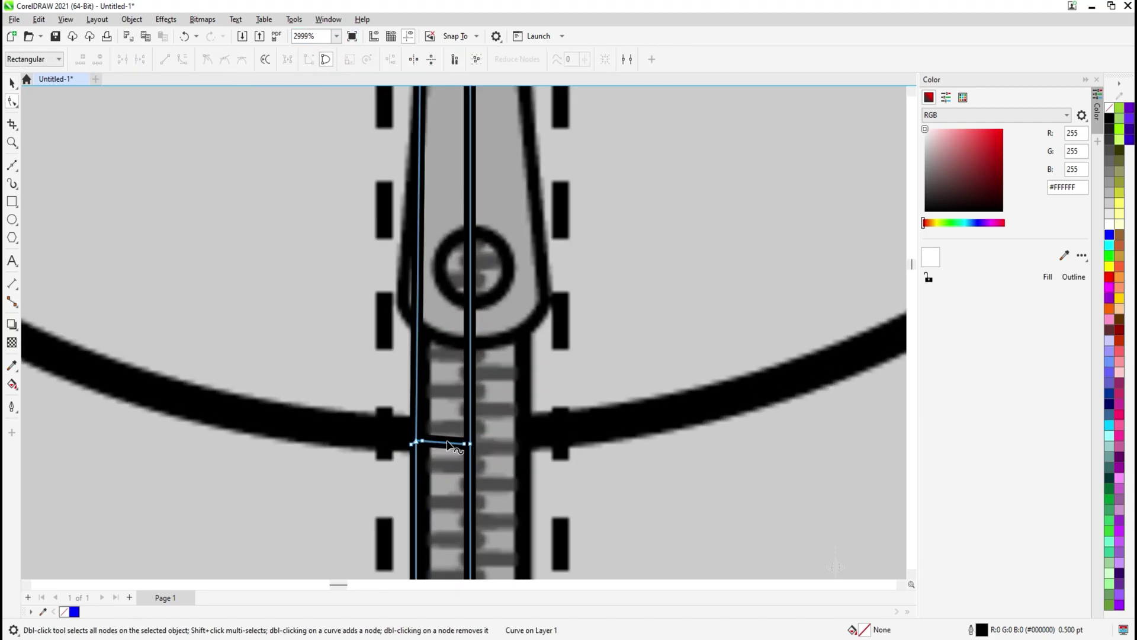
scroll(449, 459, up, 1)
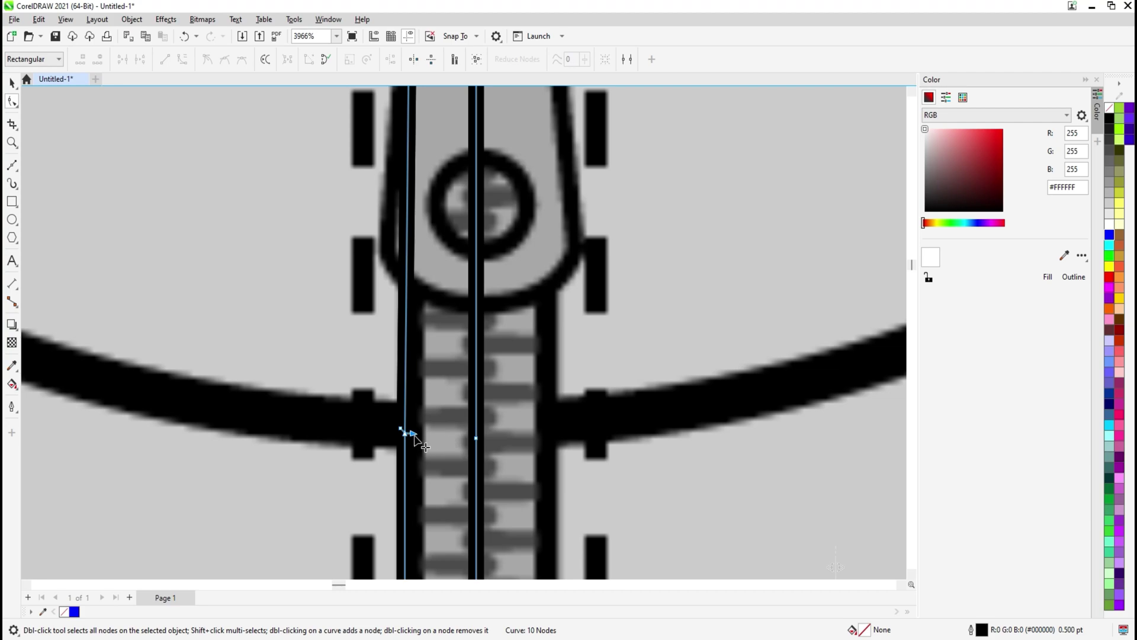
drag(400, 436, 362, 463)
key(ctrl+z)
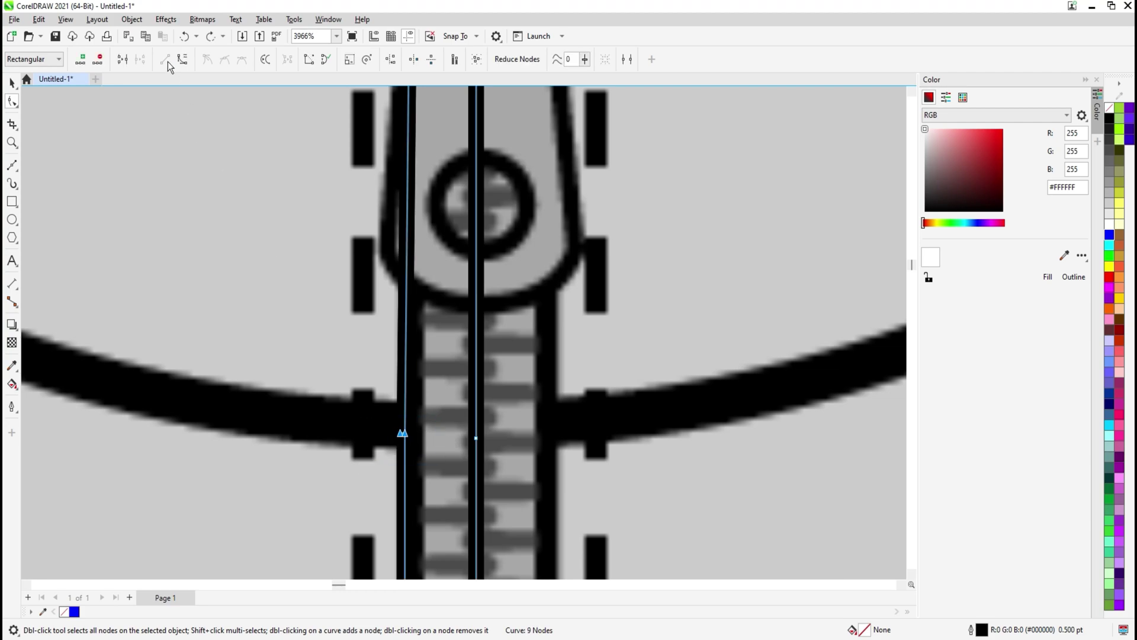
click(122, 60)
scroll(398, 328, down, 1)
Select the front collar, zipper strip and inner neck piece together and examine how their corner nodes meet at the zipper's top.
scroll(398, 329, down, 7)
drag(391, 146, 410, 308)
scroll(408, 306, up, 5)
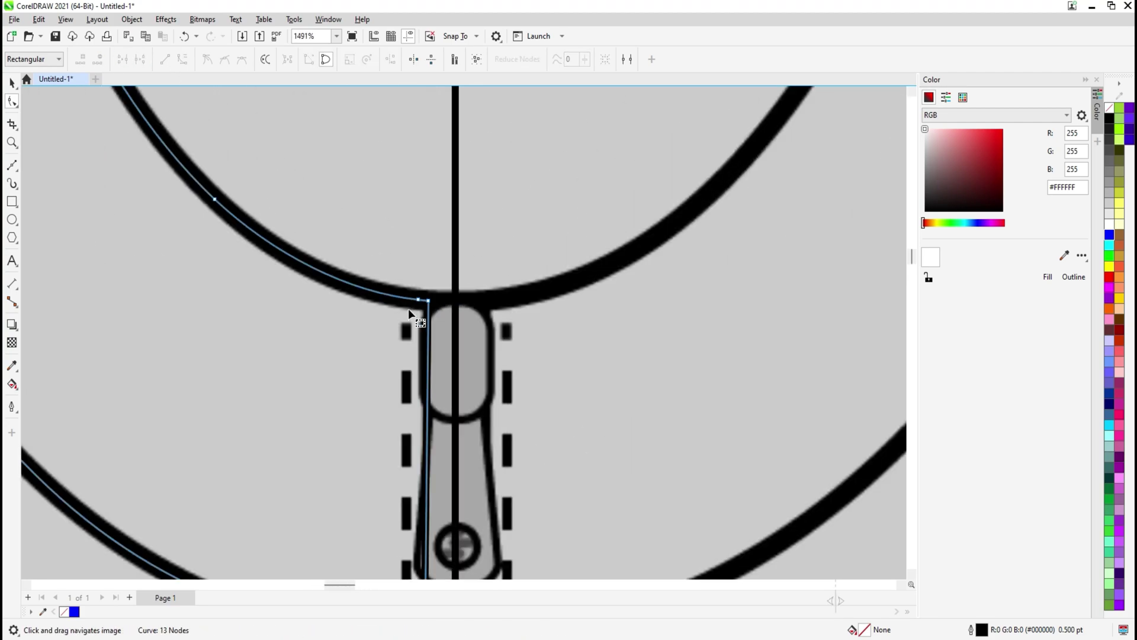
shift+click(427, 275)
scroll(426, 277, up, 2)
shift+click(459, 331)
scroll(455, 328, up, 3)
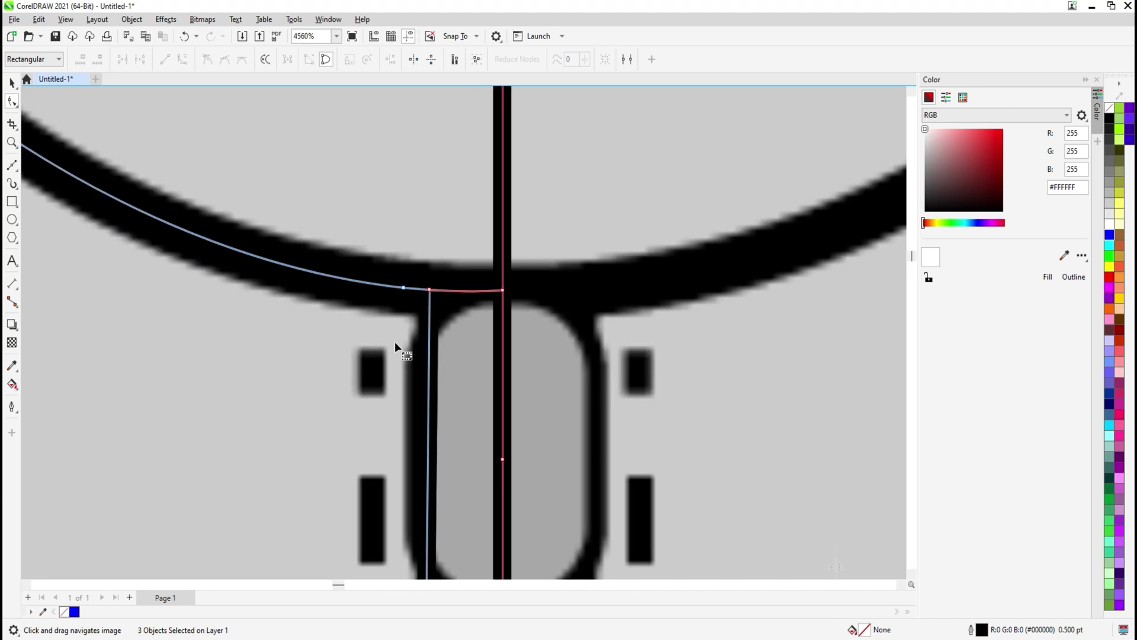
drag(395, 341, 420, 286)
scroll(418, 298, up, 1)
key(space)
scroll(421, 314, down, 18)
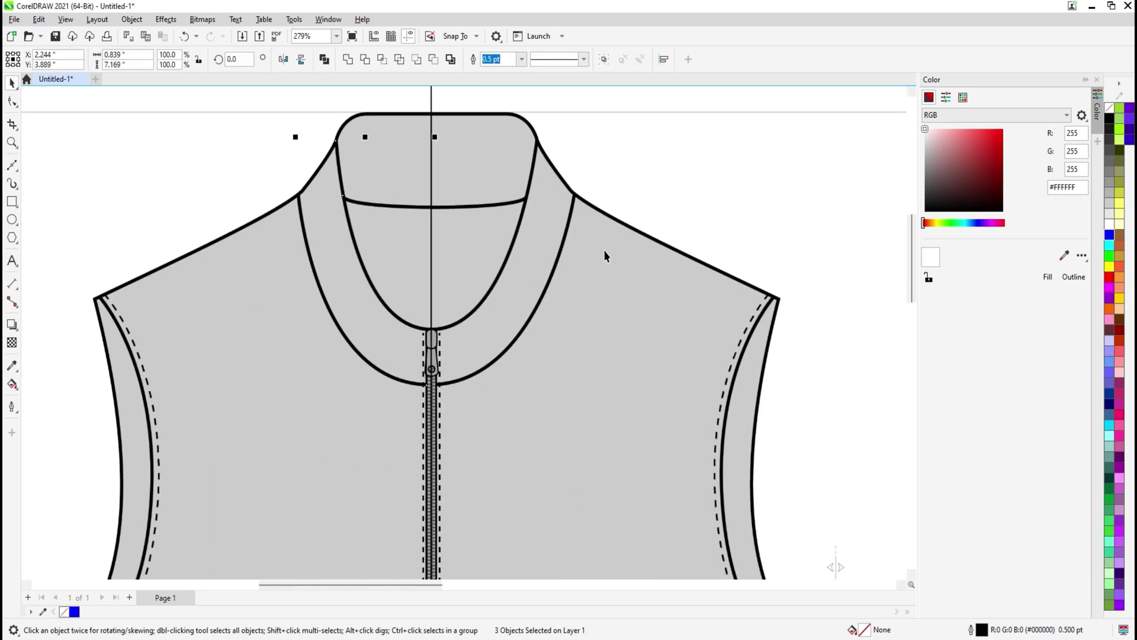
Draw a straight horizontal line about 2.6 in long along the hem seam, from outside the body panel's side edge to the zipper.
click(603, 250)
scroll(454, 280, down, 5)
drag(368, 533, 423, 238)
scroll(371, 381, up, 1)
scroll(474, 542, up, 4)
drag(596, 475, 585, 424)
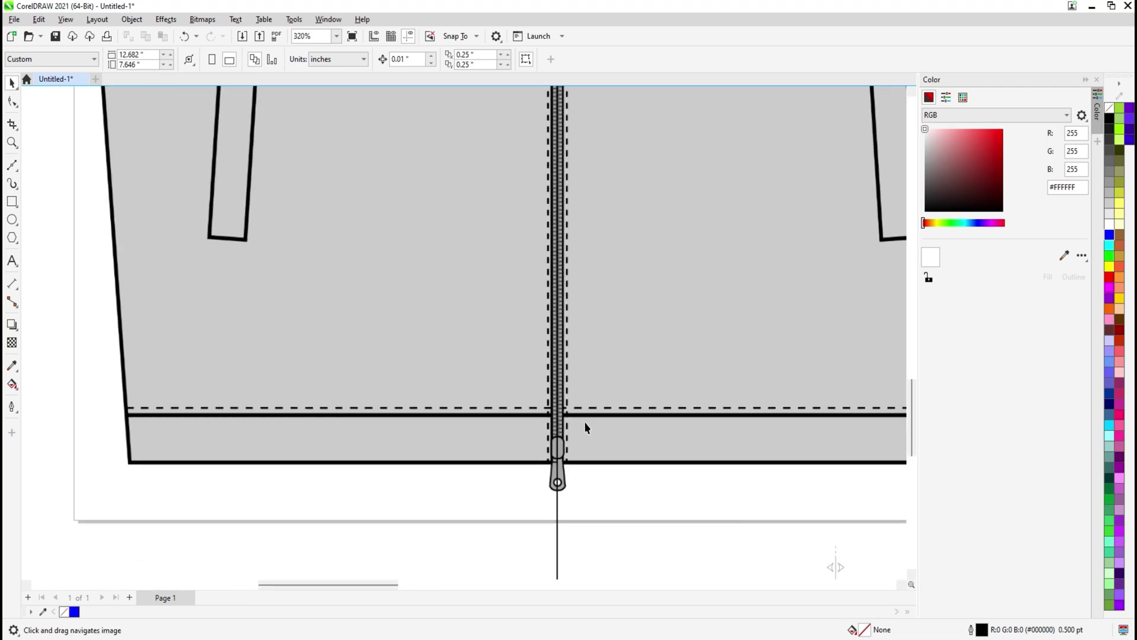
scroll(586, 420, up, 4)
click(477, 456)
scroll(478, 456, down, 1)
drag(357, 444, 601, 444)
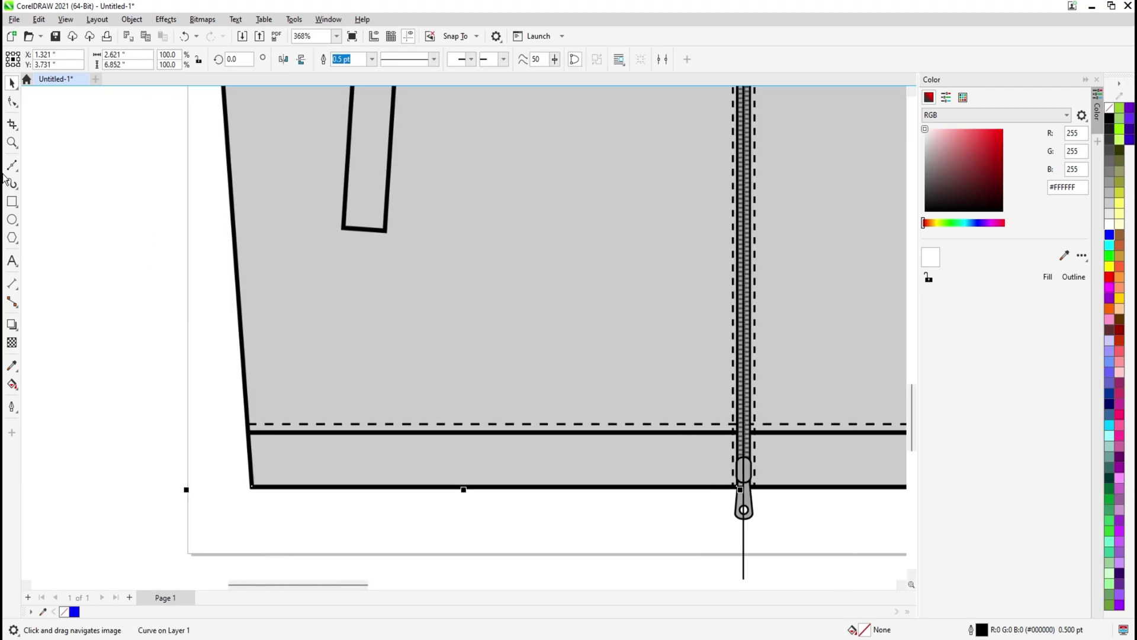
click(12, 167)
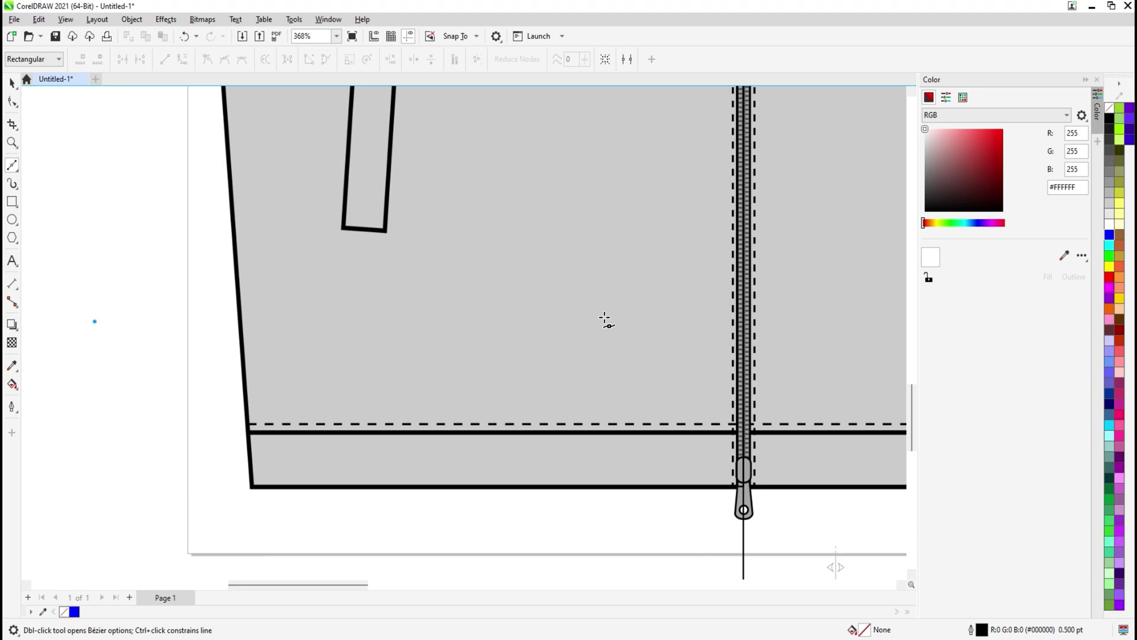
click(642, 321)
key(space)
Trim the body panel with the straight line lying on the hem seam.
drag(595, 321, 720, 431)
shift+click(683, 459)
click(362, 59)
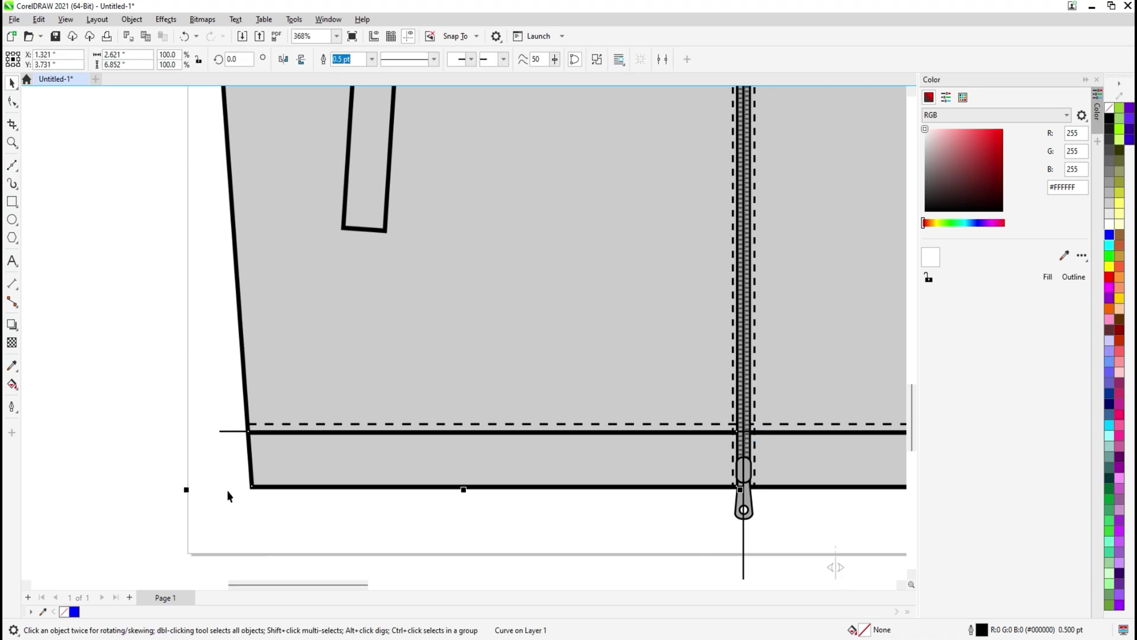
click(227, 490)
Move the hem line up onto the template's stitching and give it a dashed line style.
scroll(231, 431, up, 1)
drag(231, 432, 242, 419)
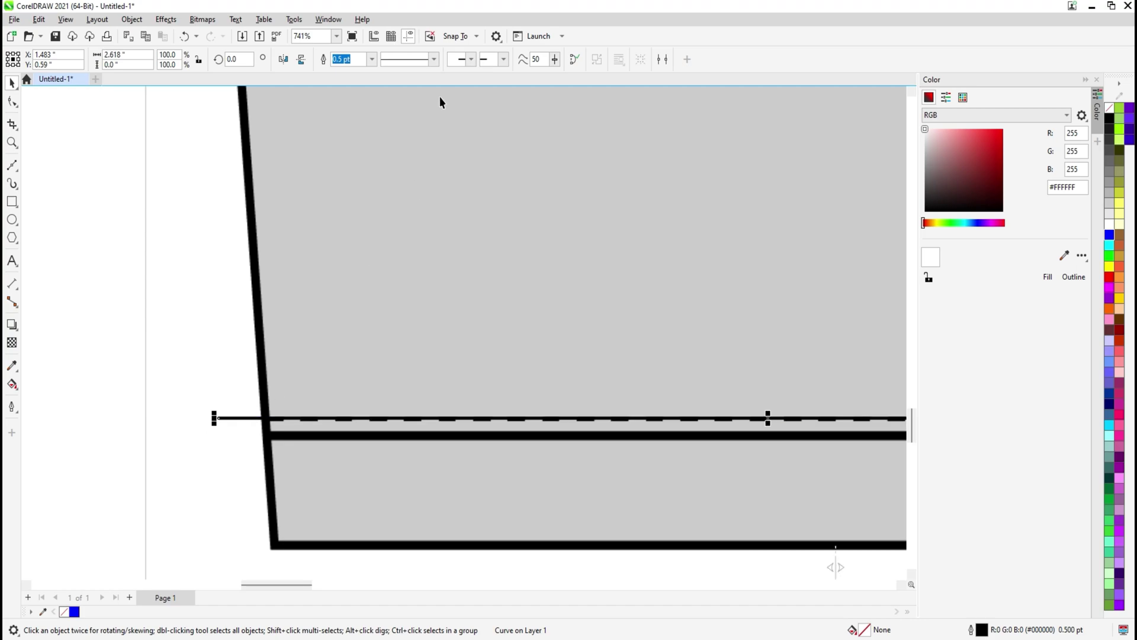
click(434, 60)
click(427, 212)
Place the dashed hem stitching line inside the body panel as a PowerClip.
scroll(282, 446, down, 1)
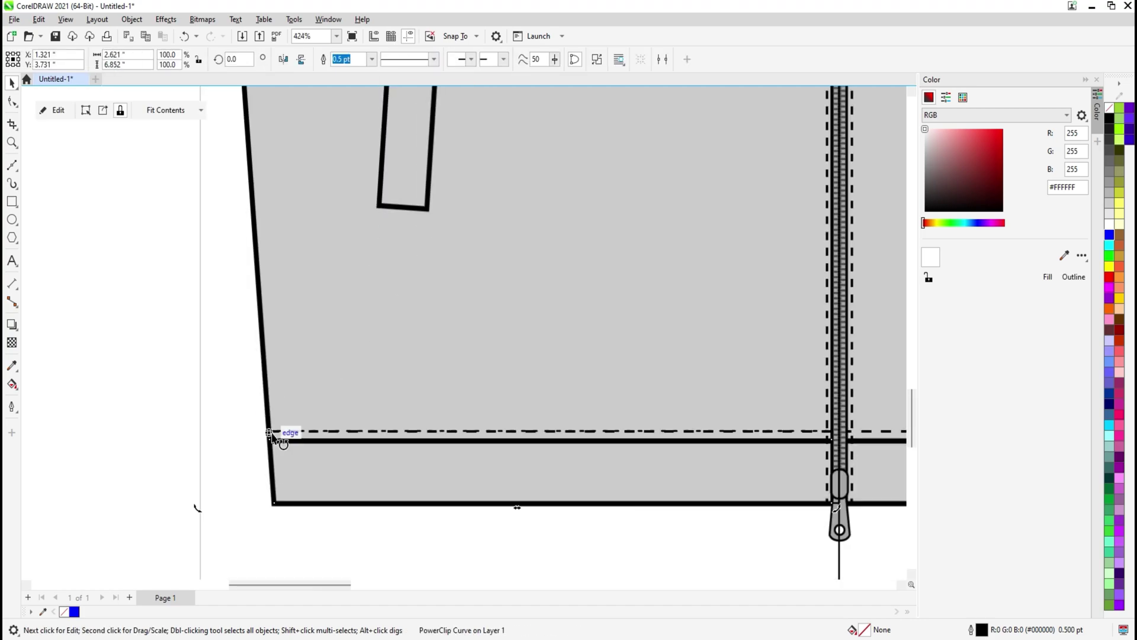
shift+click(283, 438)
click(253, 410)
scroll(287, 370, down, 2)
drag(360, 296, 361, 384)
click(362, 384)
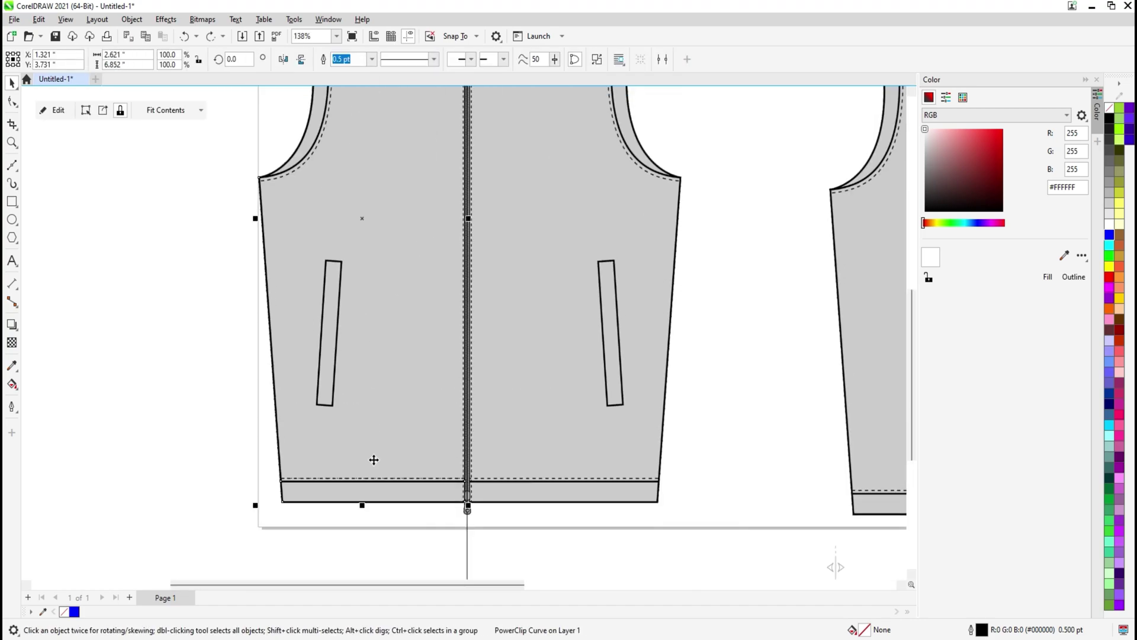
Break the trimmed body panel apart at the hem seam and undo the test changes made to its pieces.
shift+click(277, 385)
key(Delete)
drag(324, 439, 315, 467)
key(ctrl+z)
click(301, 497)
key(ctrl+z)
click(321, 503)
Draw a straight-segment Bézier path along the left armhole's inner seam, from outside the underarm corner to beyond the shoulder tip.
scroll(299, 196, down, 1)
drag(296, 183, 312, 325)
scroll(330, 174, up, 2)
drag(329, 173, 332, 245)
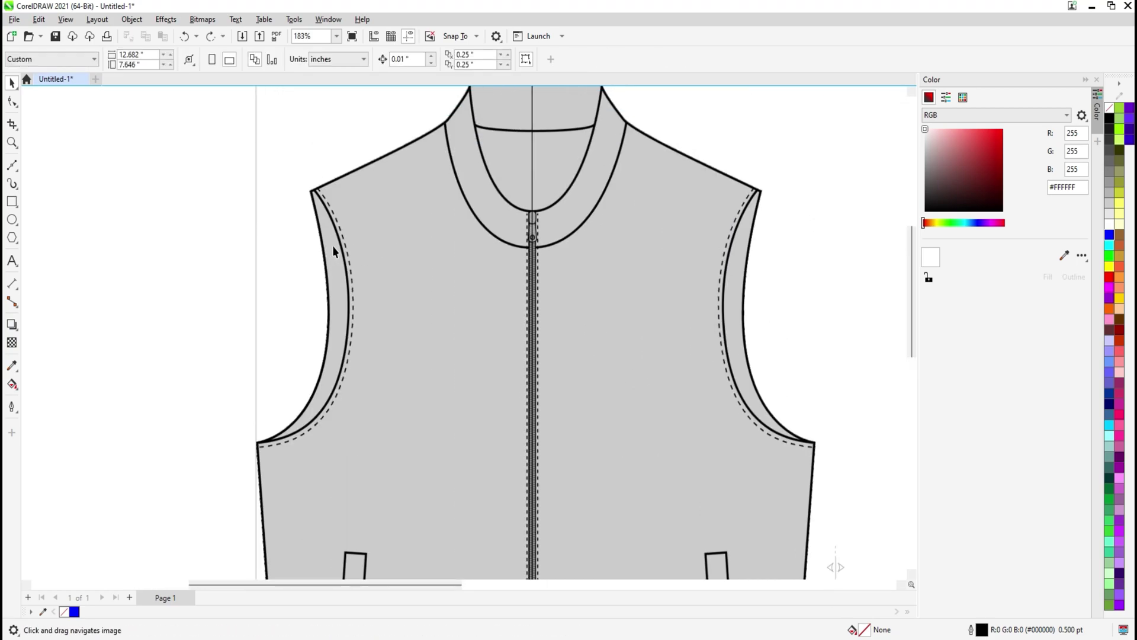
click(333, 245)
click(12, 166)
scroll(280, 484, up, 1)
scroll(254, 441, up, 2)
click(214, 413)
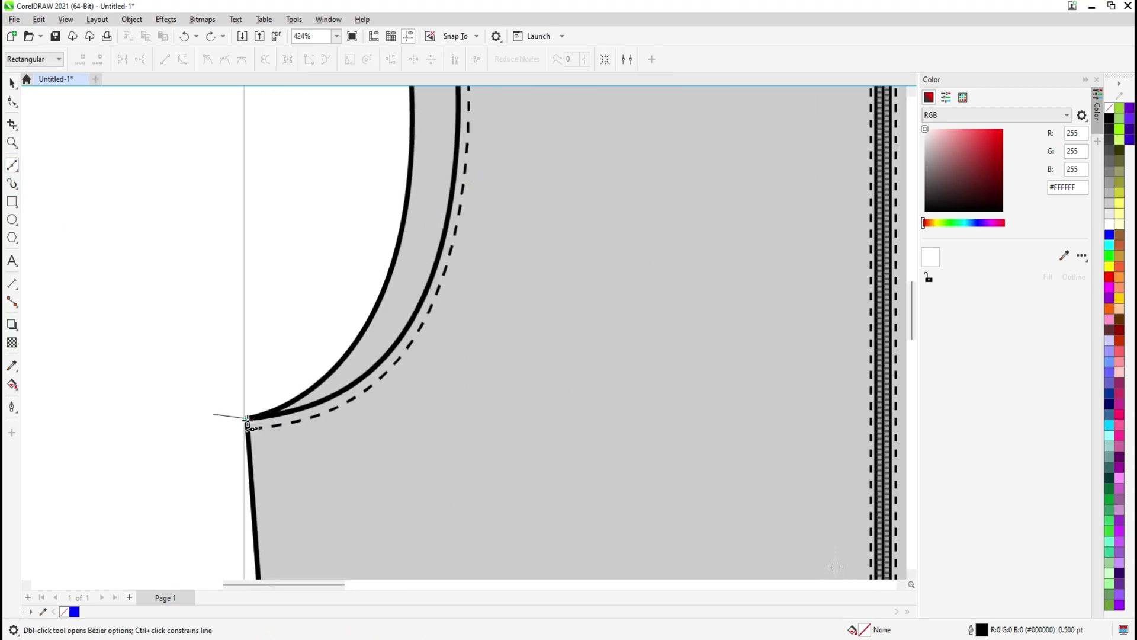
click(247, 420)
scroll(433, 166, down, 1)
drag(433, 165, 394, 293)
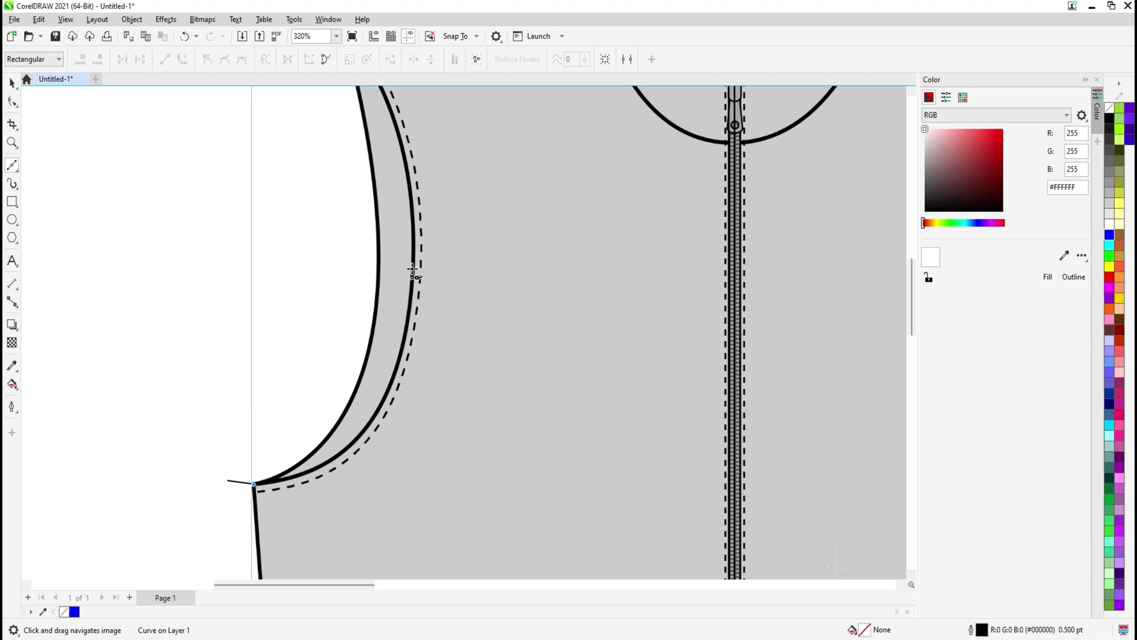
click(412, 269)
drag(335, 94, 335, 239)
click(354, 186)
click(333, 147)
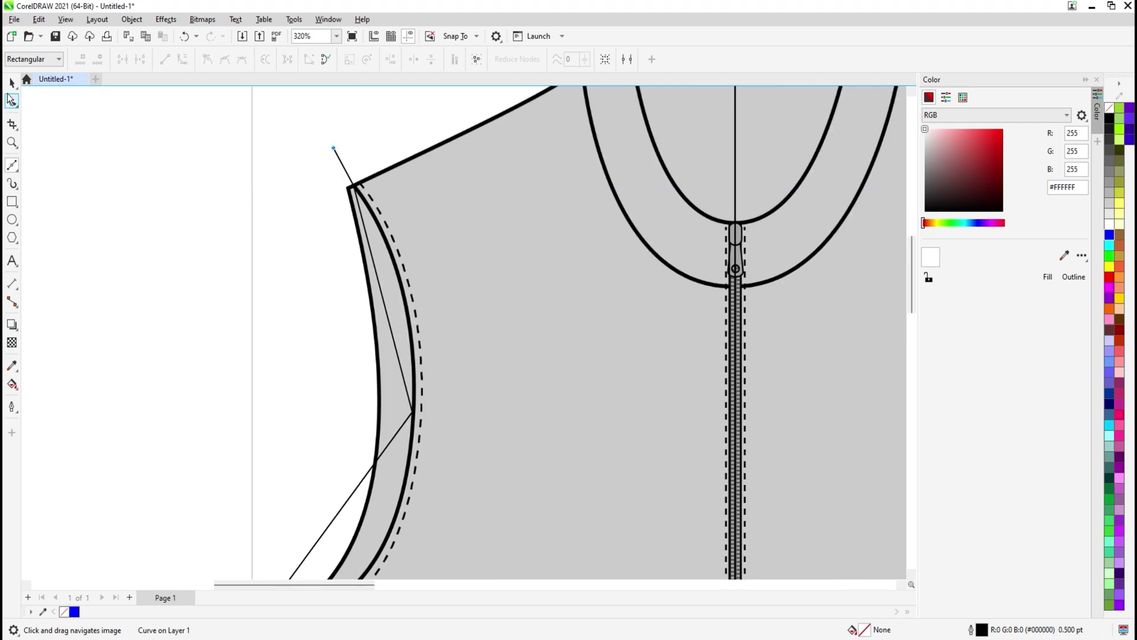
Bend the path's upper and lower segments to follow the inner armhole seam.
click(12, 101)
scroll(394, 363, up, 1)
drag(381, 293, 405, 270)
scroll(375, 375, down, 3)
drag(375, 376, 391, 159)
scroll(360, 262, up, 1)
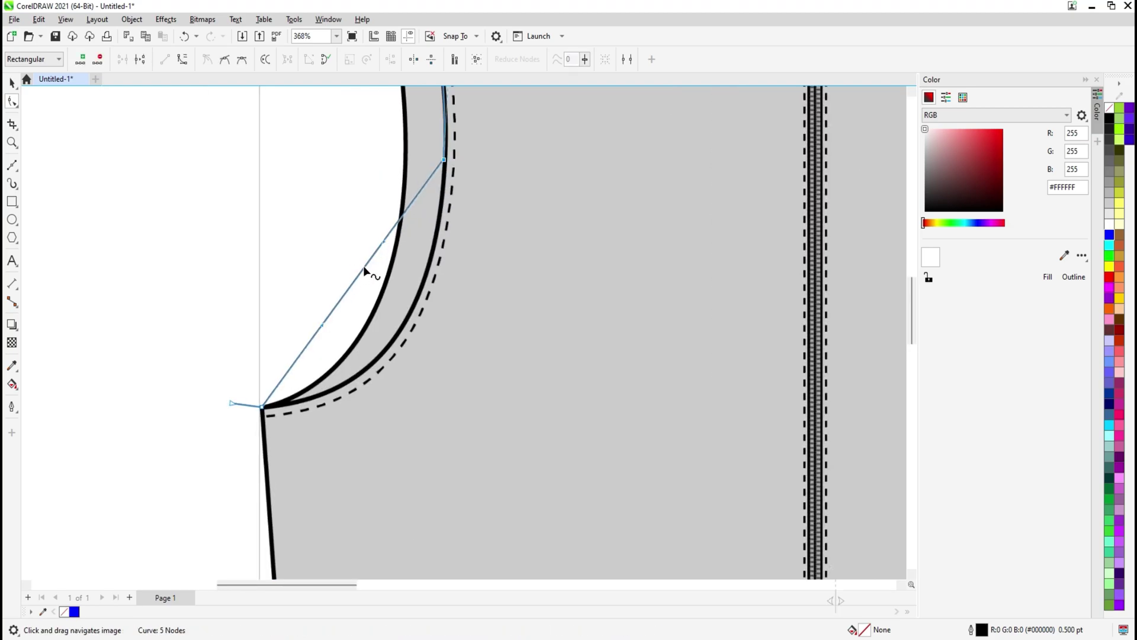
drag(364, 267, 398, 330)
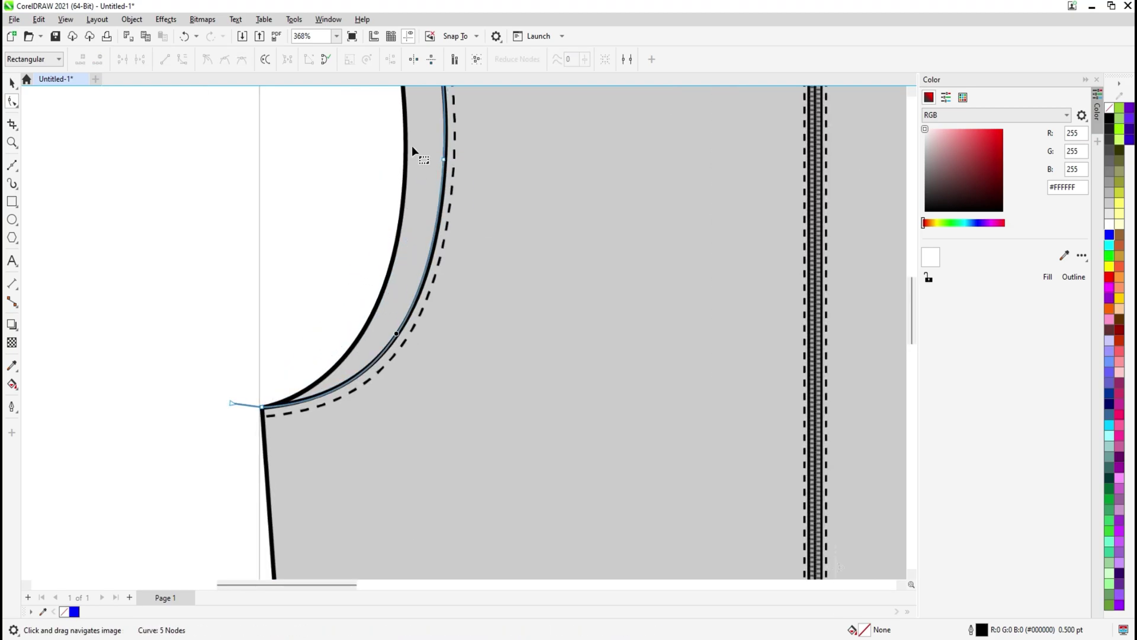
scroll(439, 384, up, 1)
scroll(411, 336, down, 4)
Trim the body panel with the curved armhole path.
key(space)
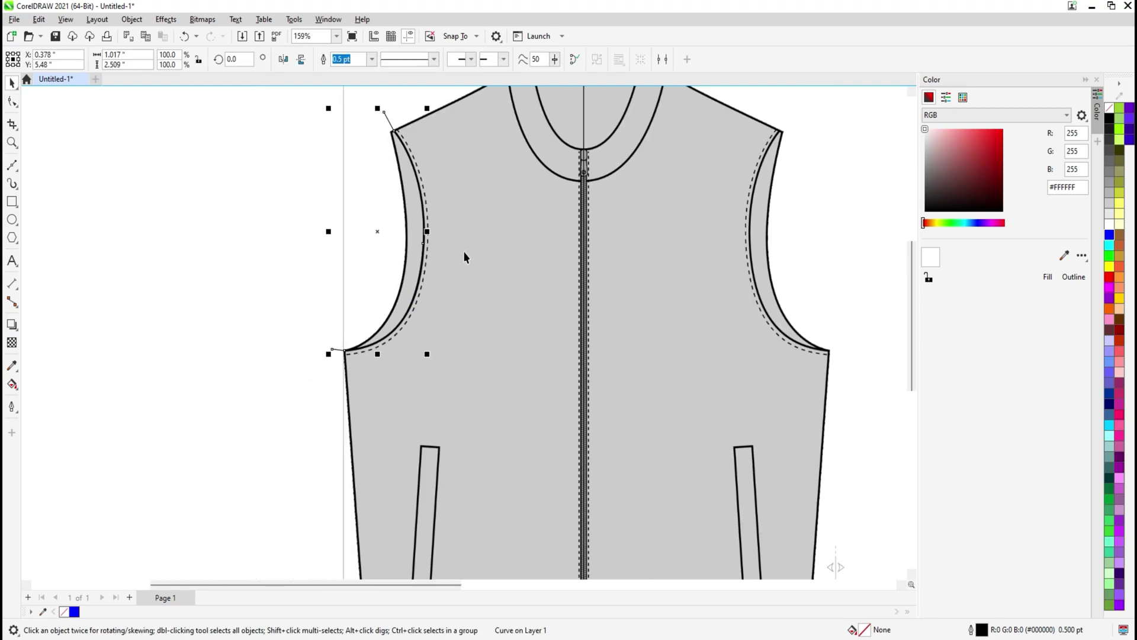
shift+click(463, 251)
click(365, 60)
click(359, 122)
click(388, 118)
key(Delete)
click(436, 207)
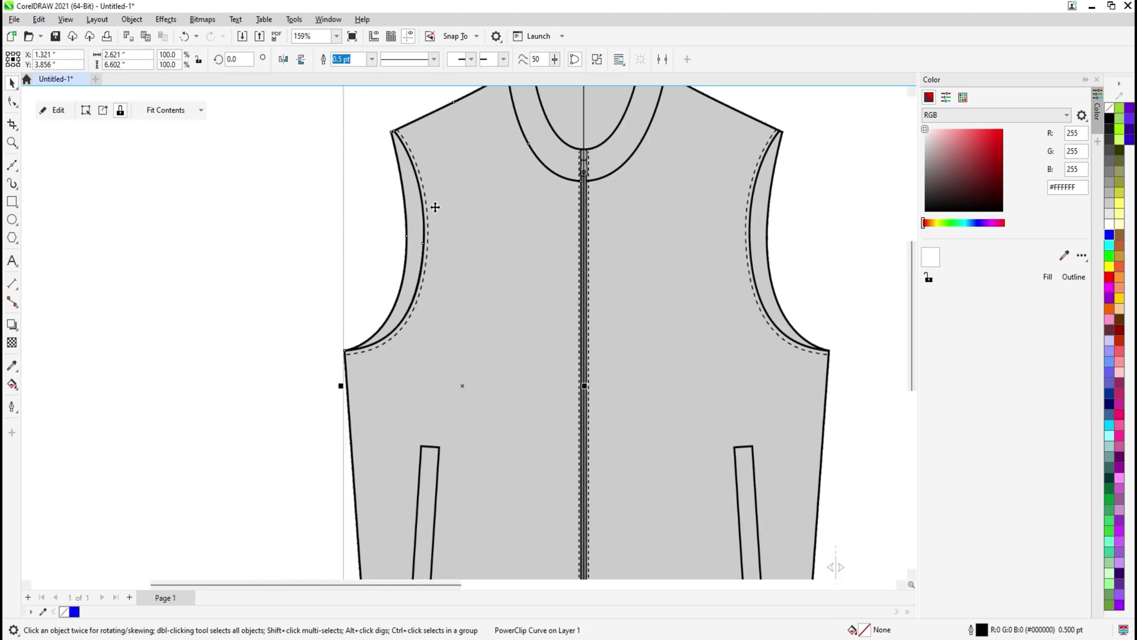
click(375, 183)
key(ctrl+z)
click(375, 185)
Move the armhole path inward onto the template's dashed armhole stitching.
scroll(432, 301, up, 2)
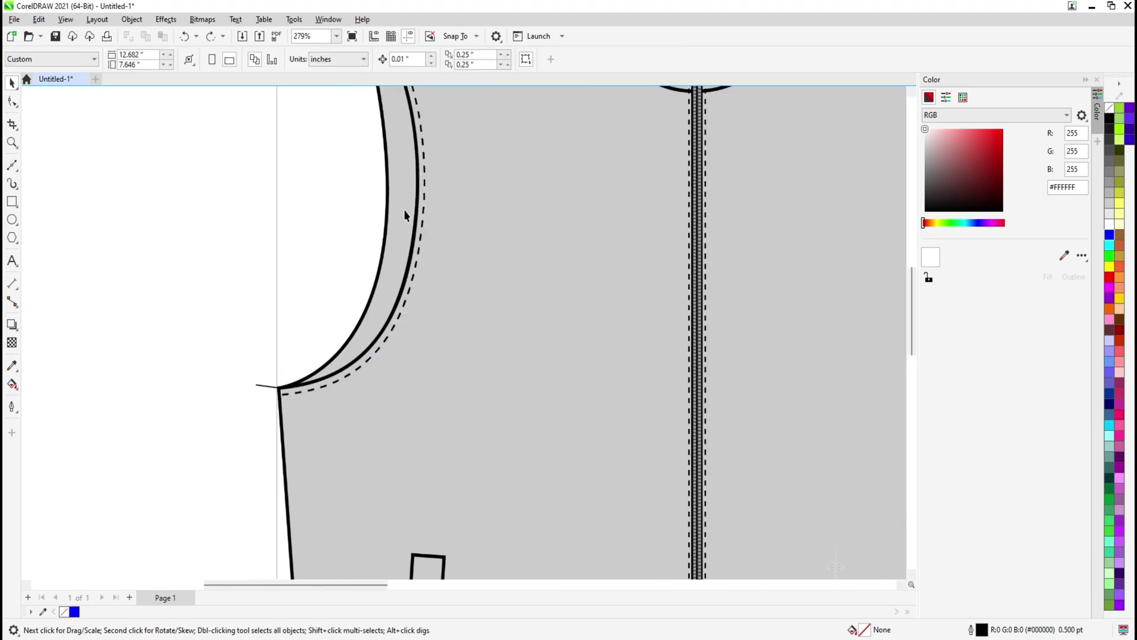
scroll(416, 203, up, 1)
click(414, 222)
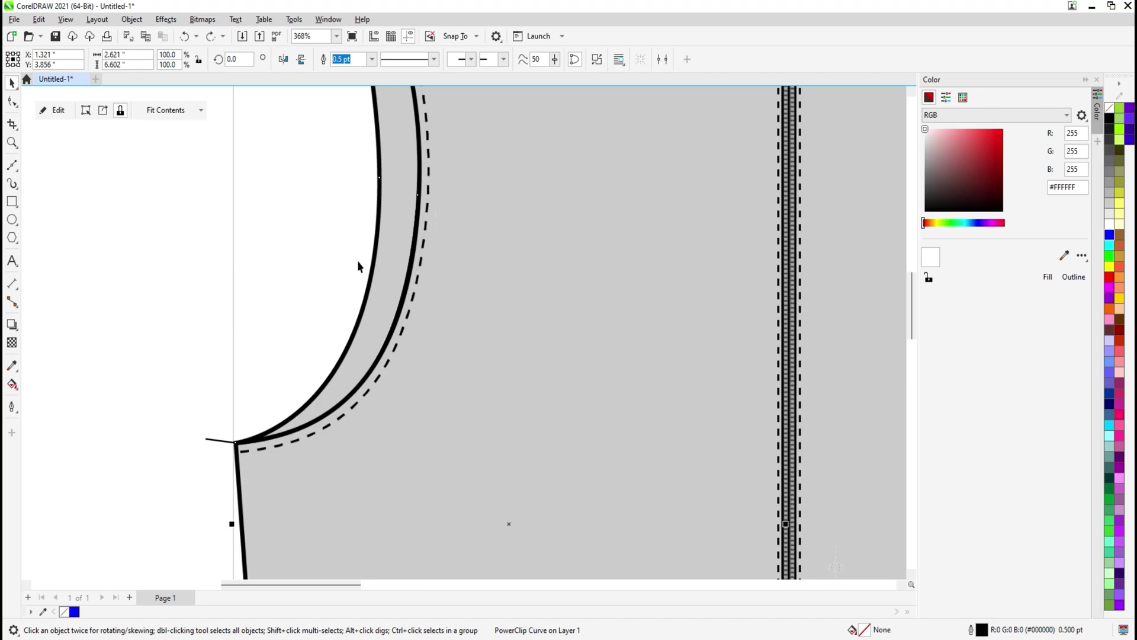
drag(211, 459, 212, 460)
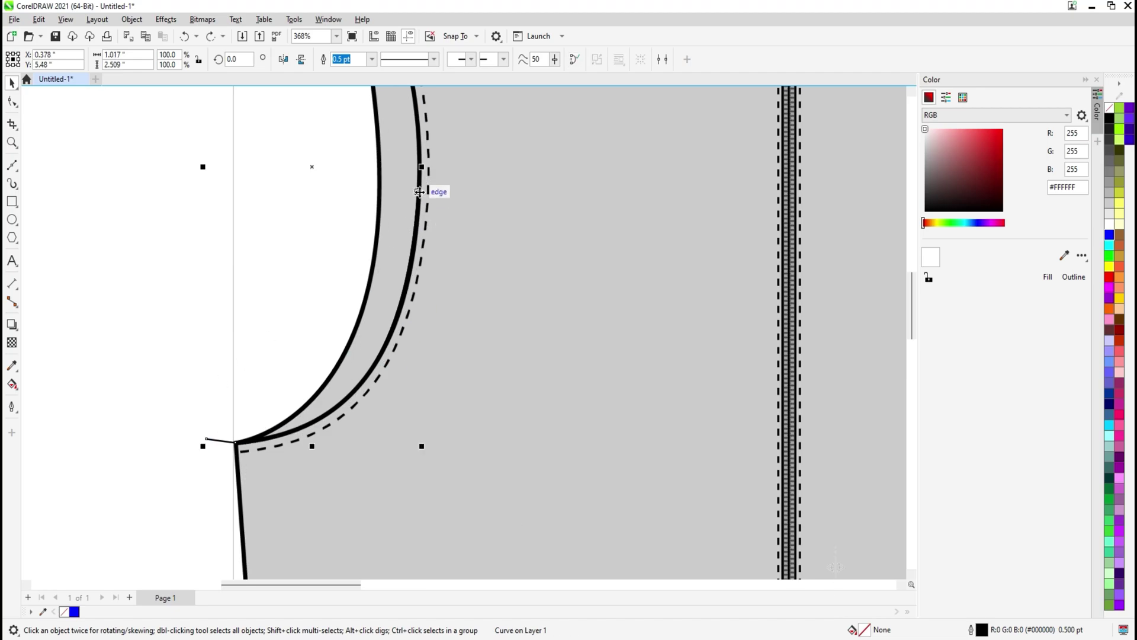
drag(418, 191, 430, 188)
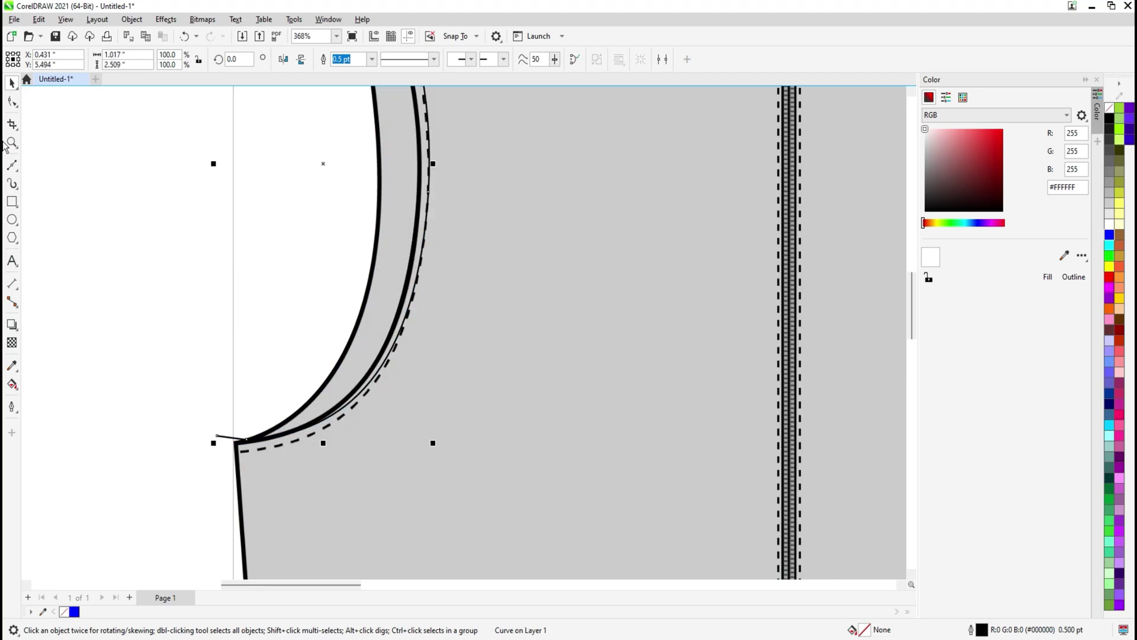
Adjust the armhole path's underarm node, curve handle and shoulder node so it follows the dashed stitching.
click(9, 98)
scroll(275, 442, up, 2)
drag(140, 513, 252, 358)
drag(225, 440, 211, 464)
scroll(362, 419, down, 1)
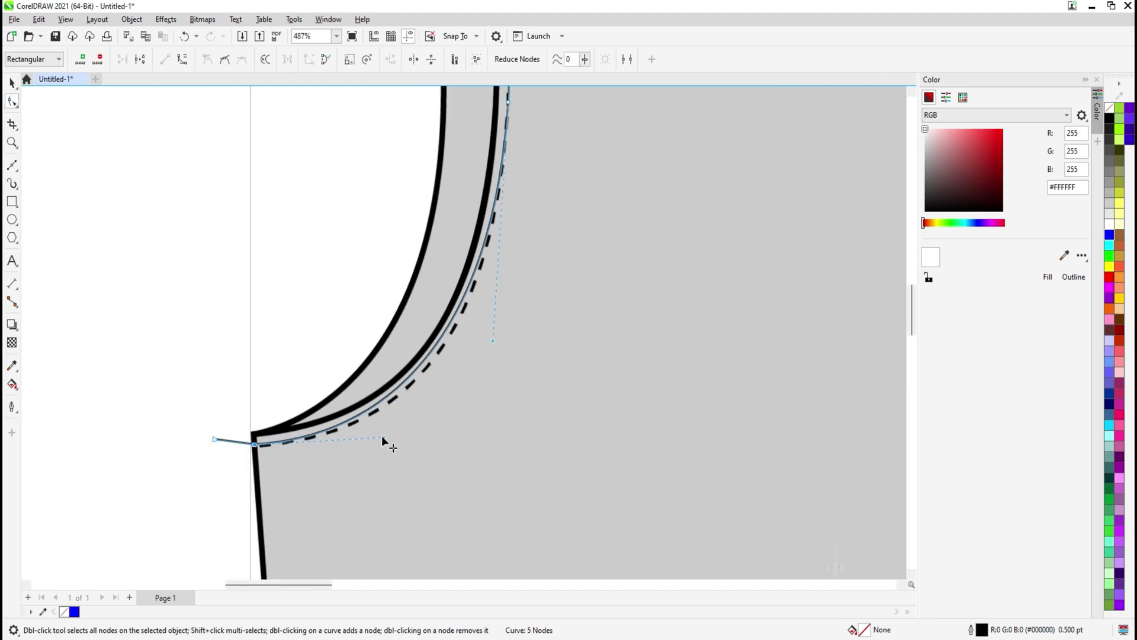
drag(382, 437, 402, 442)
scroll(443, 356, down, 3)
drag(501, 188, 497, 350)
scroll(399, 139, up, 2)
scroll(436, 196, up, 4)
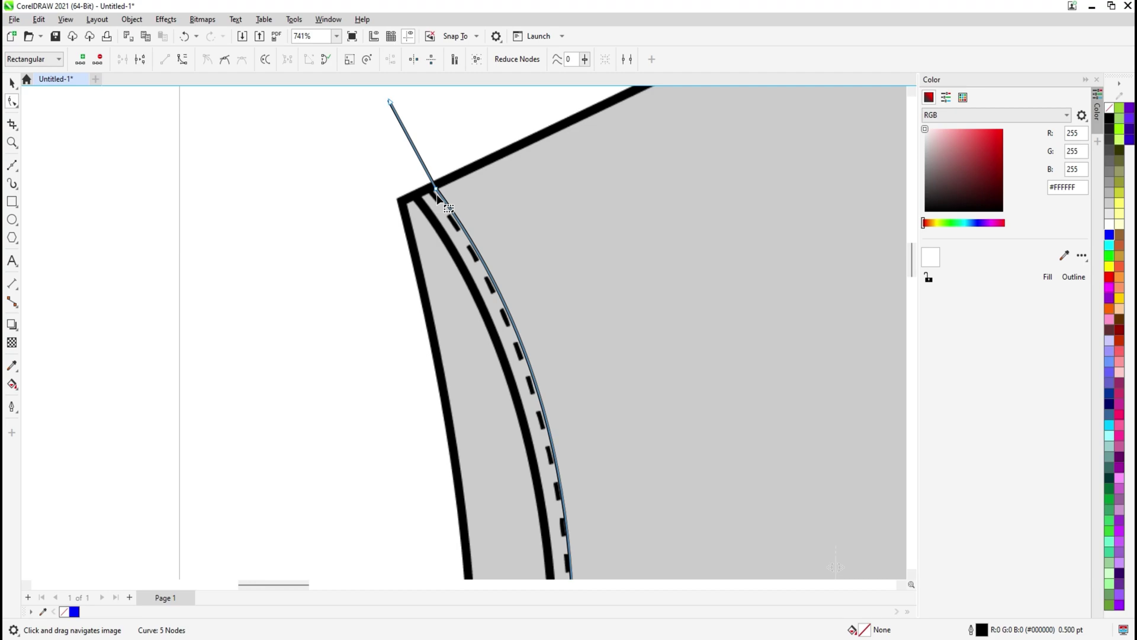
drag(435, 189, 428, 190)
scroll(488, 236, down, 1)
scroll(551, 448, down, 1)
drag(551, 448, 441, 381)
Give the armhole stitching path a dashed line style.
key(space)
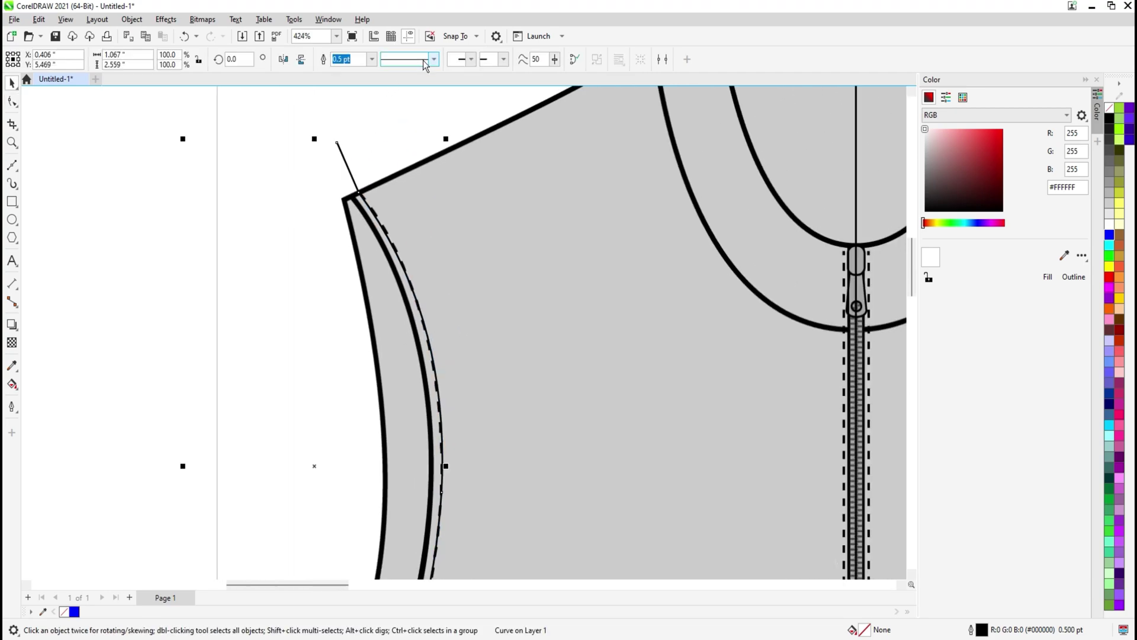
click(423, 60)
click(414, 211)
PowerClip the dashed armhole path inside the body panel and break the armhole band apart from it.
click(439, 210)
scroll(362, 234, down, 3)
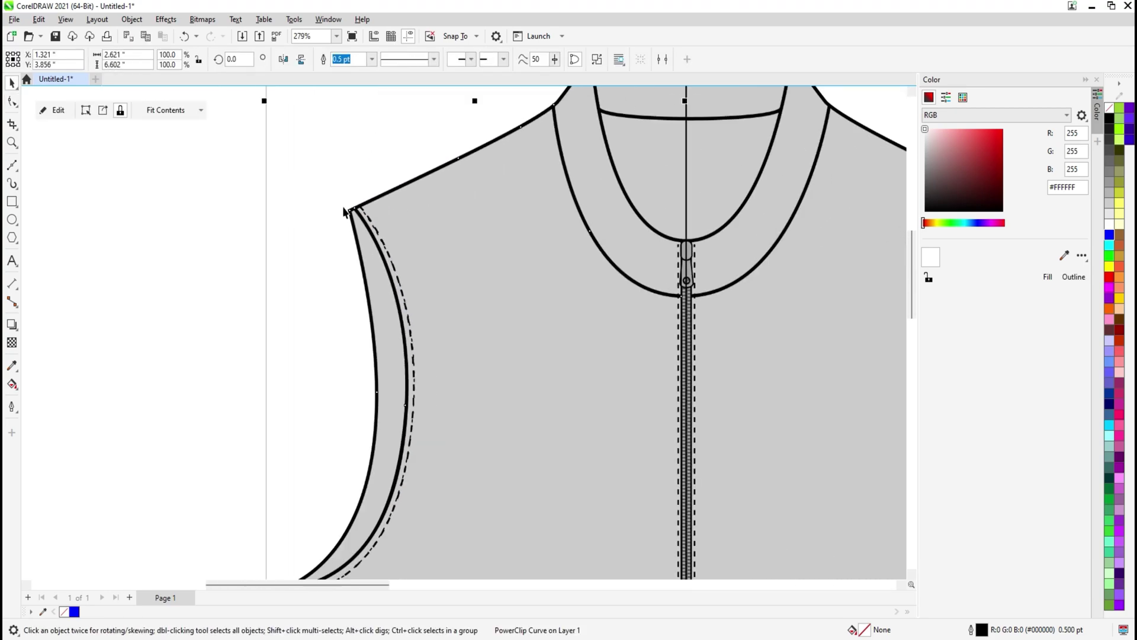
scroll(345, 212, down, 9)
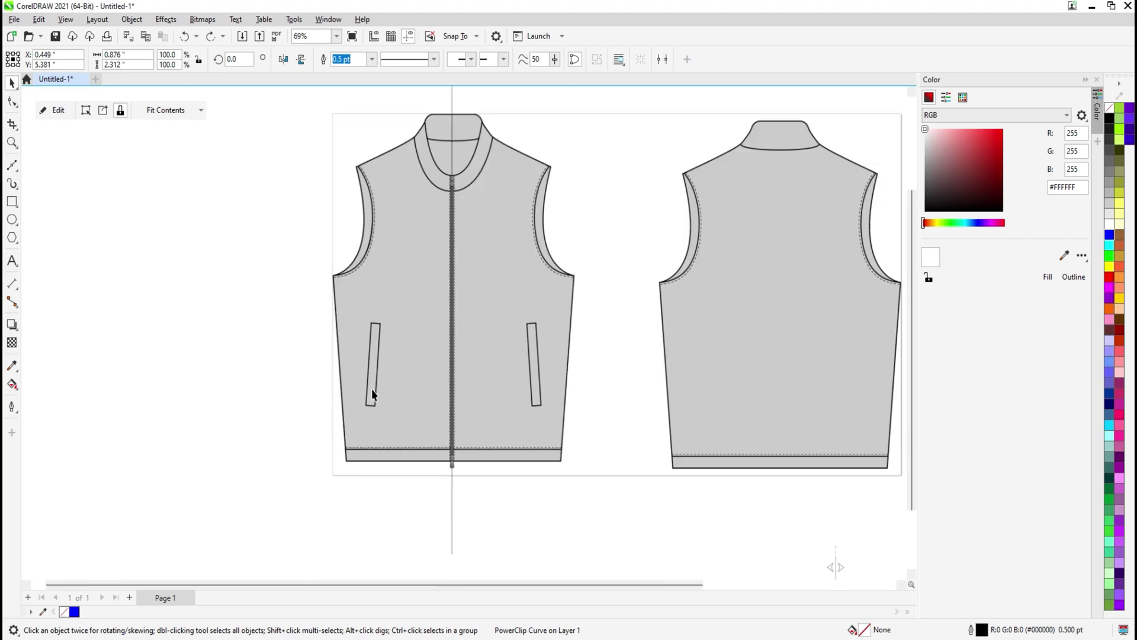
Draw a rectangle over the left pocket and narrow it to about 0.196 in wide by 1.702 in high.
scroll(371, 389, up, 7)
click(12, 202)
mouse_move(467, 230)
mouse_down()
mouse_move(495, 445)
mouse_move(327, 437)
mouse_up()
key(space)
scroll(464, 449, up, 1)
scroll(336, 410, up, 1)
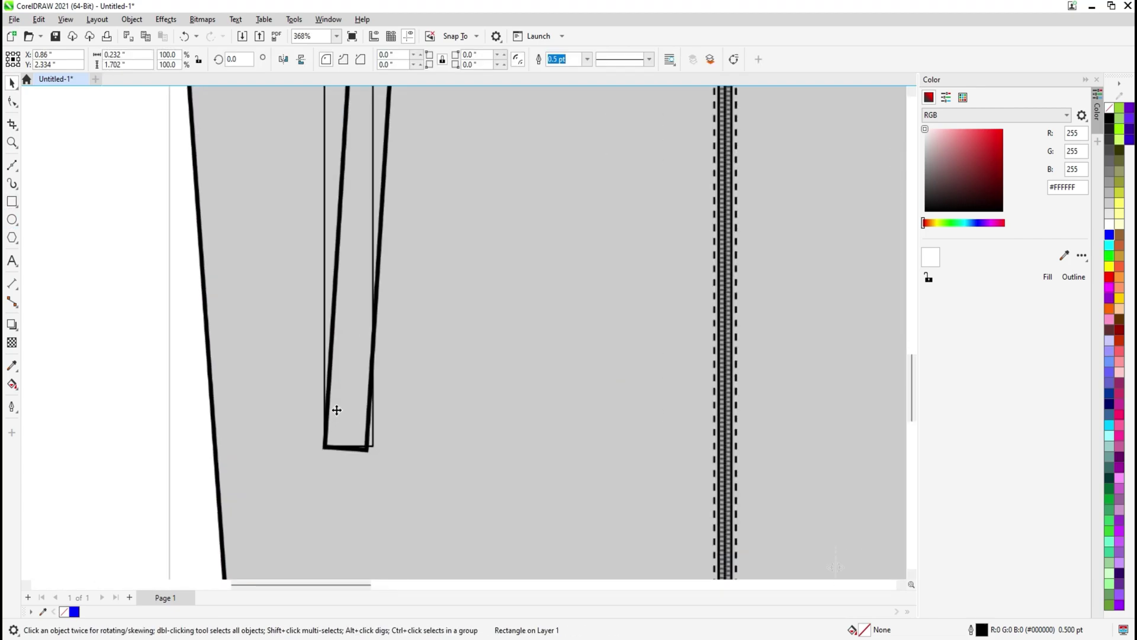
scroll(376, 264, up, 1)
drag(376, 252, 367, 249)
Skew the pocket rectangle to match the slant of the template's left pocket.
scroll(352, 189, down, 1)
drag(343, 136, 312, 282)
scroll(308, 189, up, 2)
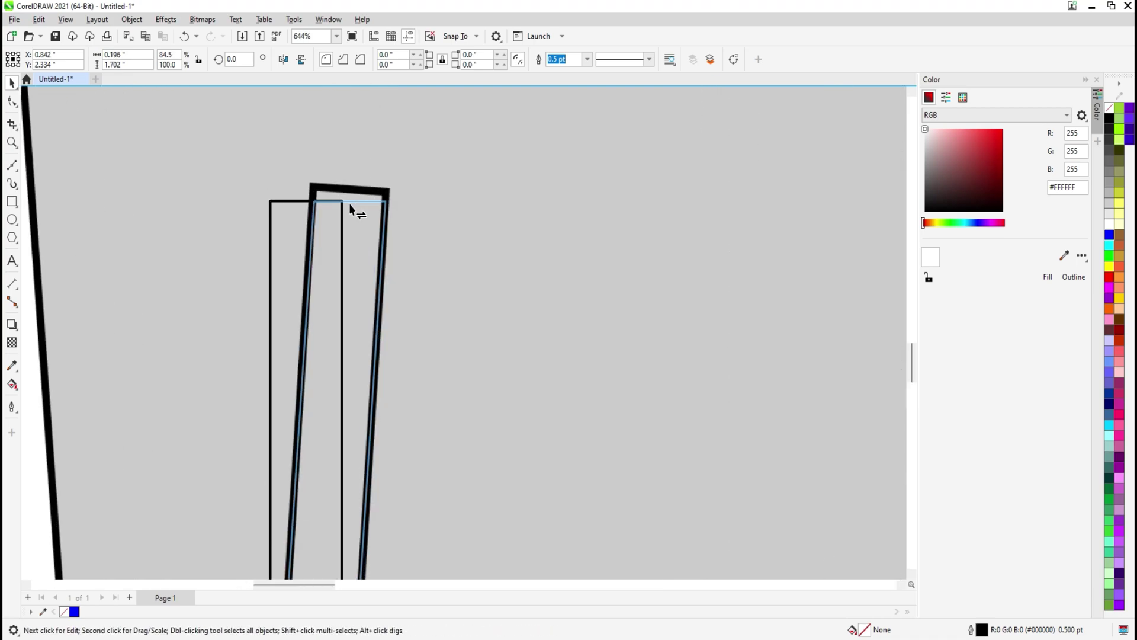
drag(349, 204, 339, 189)
Convert the skewed rectangle to curves and move its two upper corner nodes onto the pocket's upper corners.
key(ctrl+q)
key(F10)
scroll(287, 167, up, 1)
drag(482, 222, 486, 203)
scroll(486, 203, down, 2)
scroll(398, 218, up, 3)
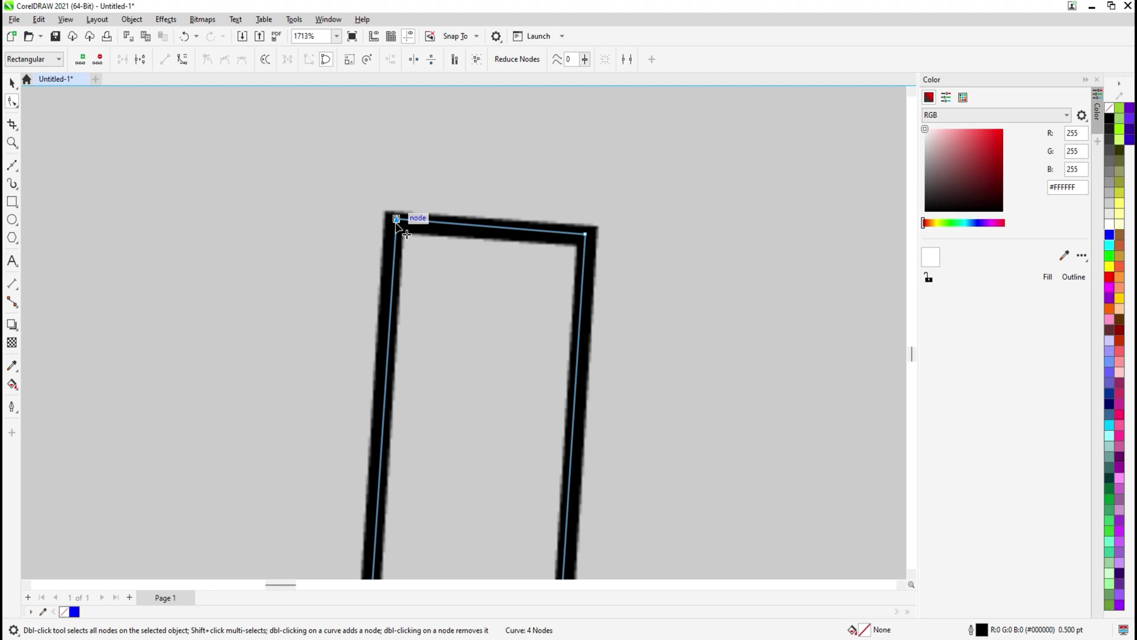
drag(395, 221, 398, 222)
Move the two lower corner nodes of the pocket shape onto the pocket's lower corners.
scroll(398, 221, down, 5)
drag(406, 560, 445, 424)
scroll(440, 452, up, 4)
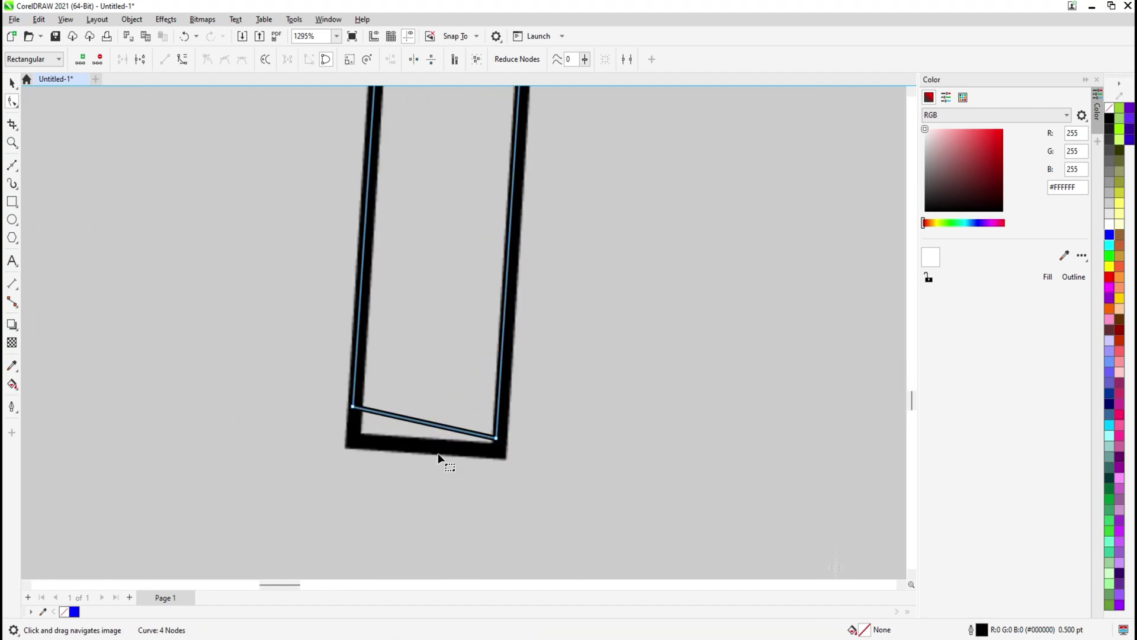
drag(354, 406, 353, 438)
scroll(509, 440, up, 2)
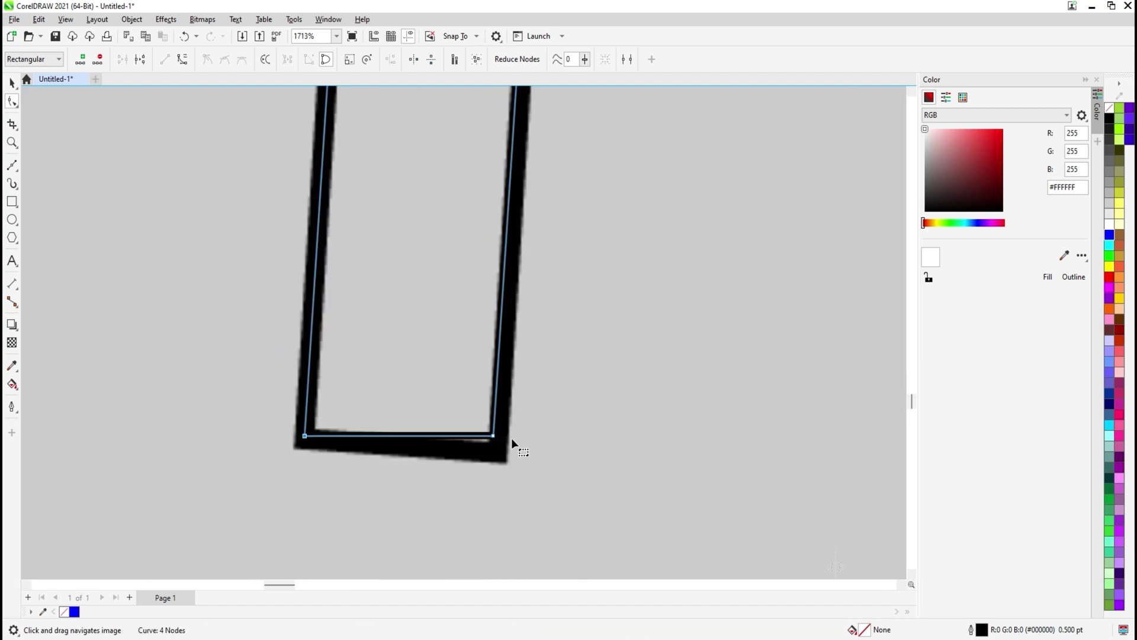
drag(486, 436, 494, 456)
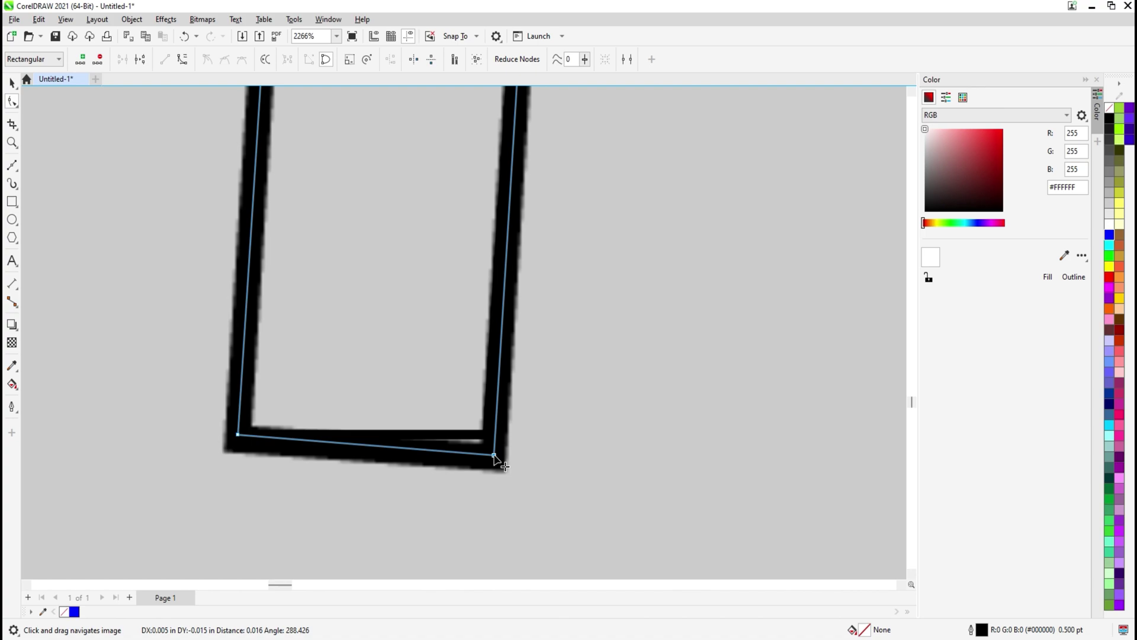
scroll(238, 430, up, 1)
drag(241, 438, 242, 442)
key(space)
Select all traced pieces of the vest's left half and create a mirrored copy of them as the right half.
scroll(314, 323, down, 5)
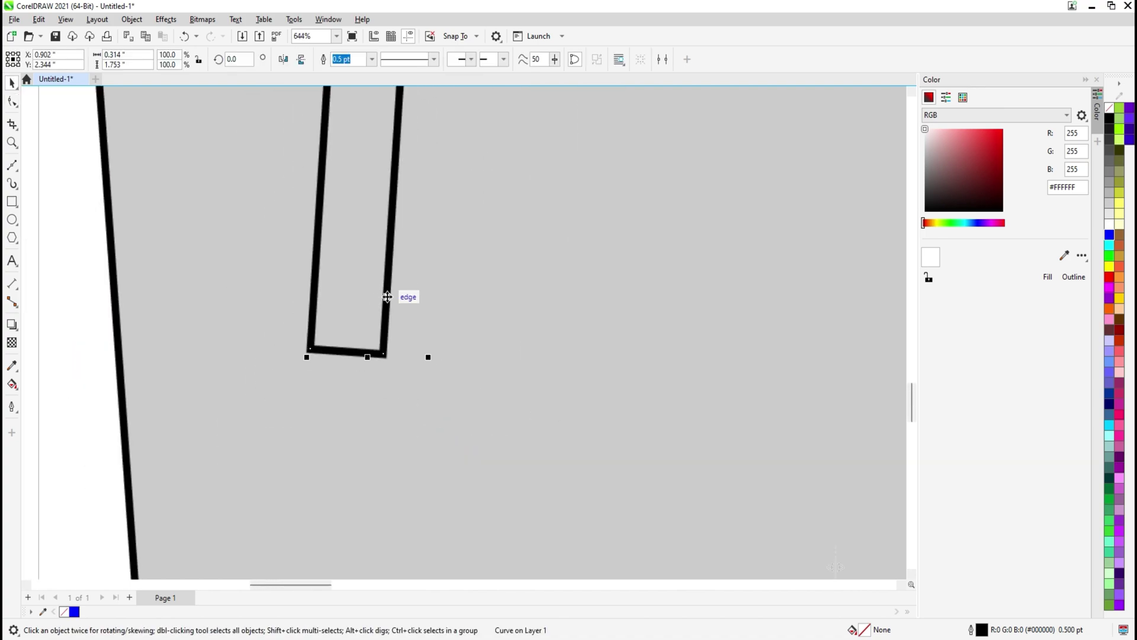
click(398, 291)
scroll(397, 289, down, 8)
drag(391, 283, 393, 362)
click(303, 139)
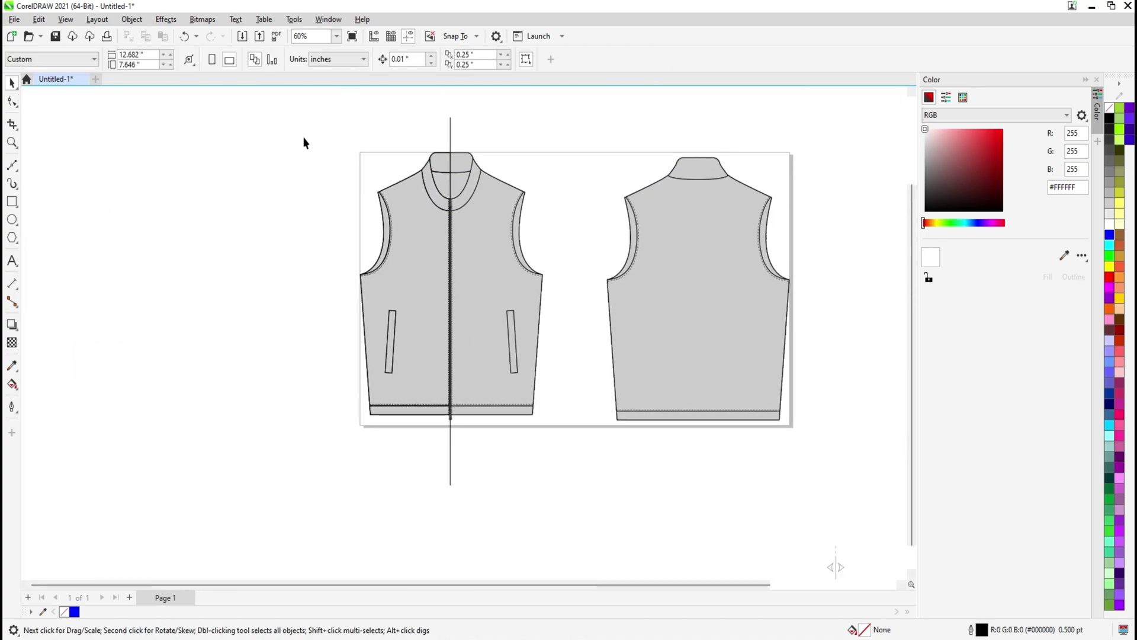
drag(462, 488, 462, 489)
drag(415, 479, 488, 453)
click(303, 141)
drag(329, 96, 499, 533)
drag(358, 301, 477, 314)
right_click(478, 315)
click(321, 472)
Place a copy of the complete traced front vest in the empty area left of the template.
drag(581, 142, 581, 142)
drag(474, 198, 266, 255)
right_click(267, 254)
drag(229, 165, 413, 306)
scroll(414, 307, up, 5)
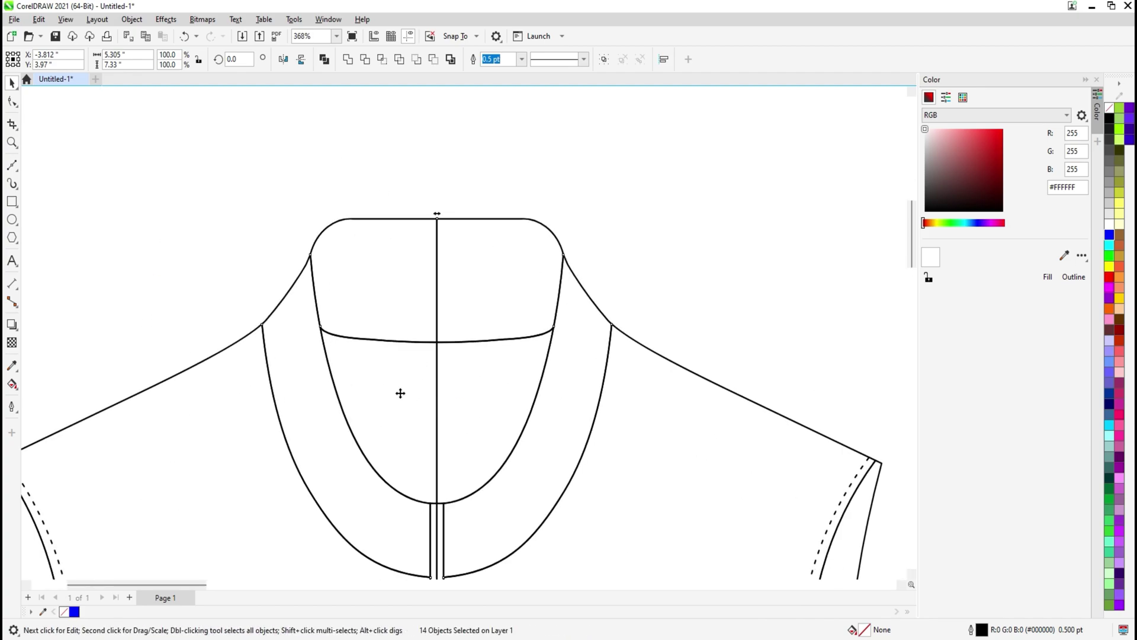
Combine the two halves of the upper back-collar piece into one curve and join their nodes at the centre seam.
click(442, 302)
shift+click(434, 255)
key(ctrl+l)
key(F10)
scroll(434, 254, up, 2)
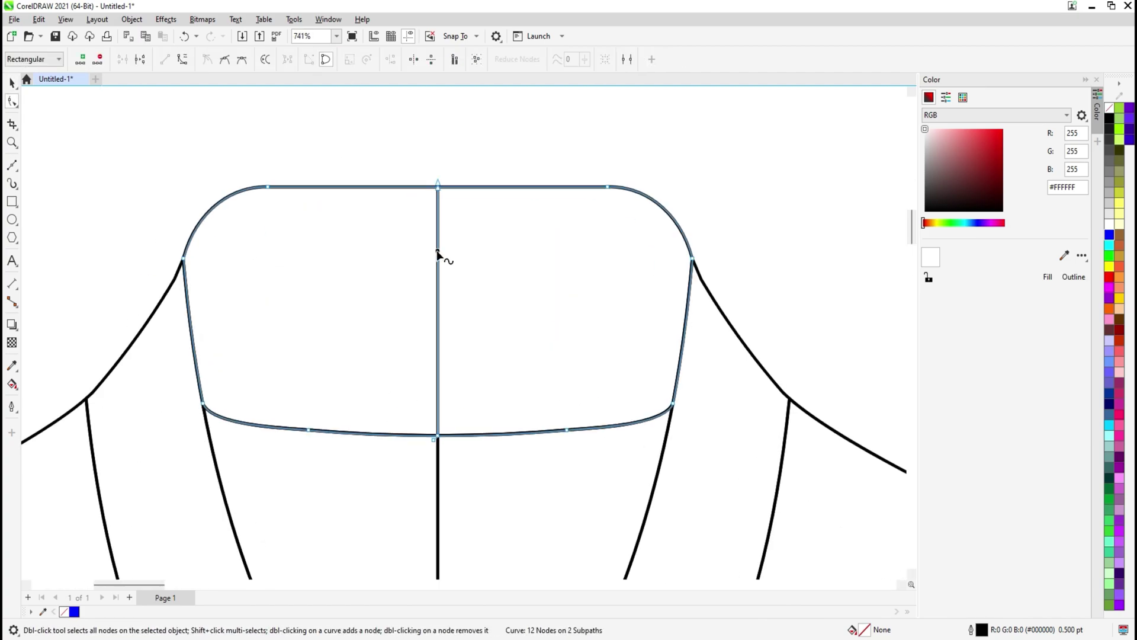
click(123, 60)
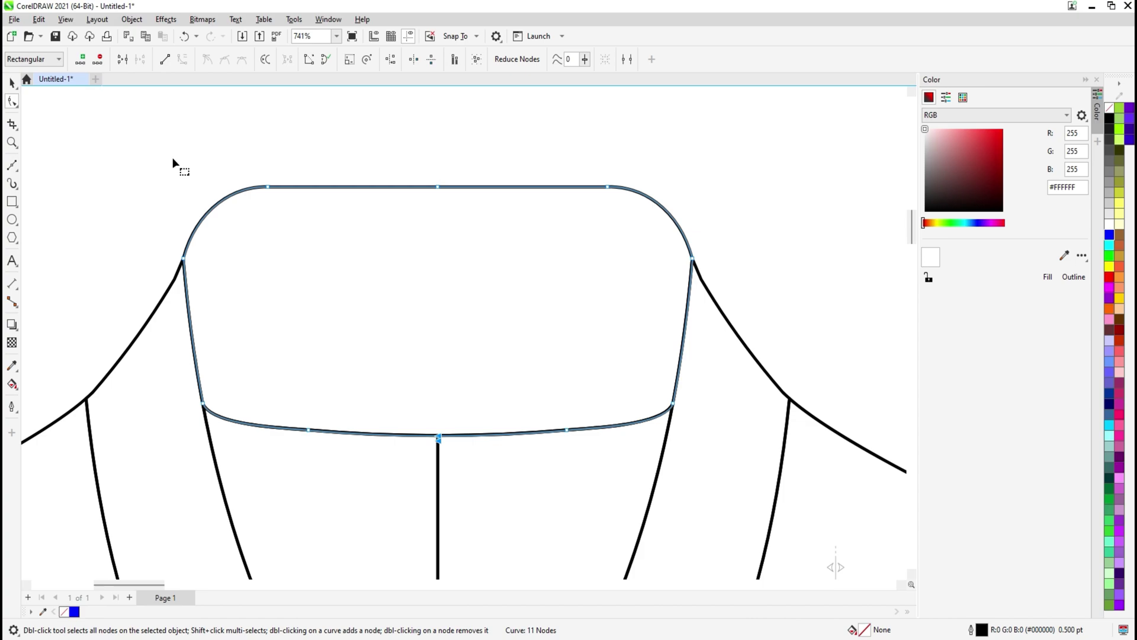
Combine the left and right halves of the inner neck piece below the back collar into one curve.
scroll(474, 387, down, 4)
key(space)
click(465, 441)
drag(436, 457, 415, 329)
shift+click(415, 330)
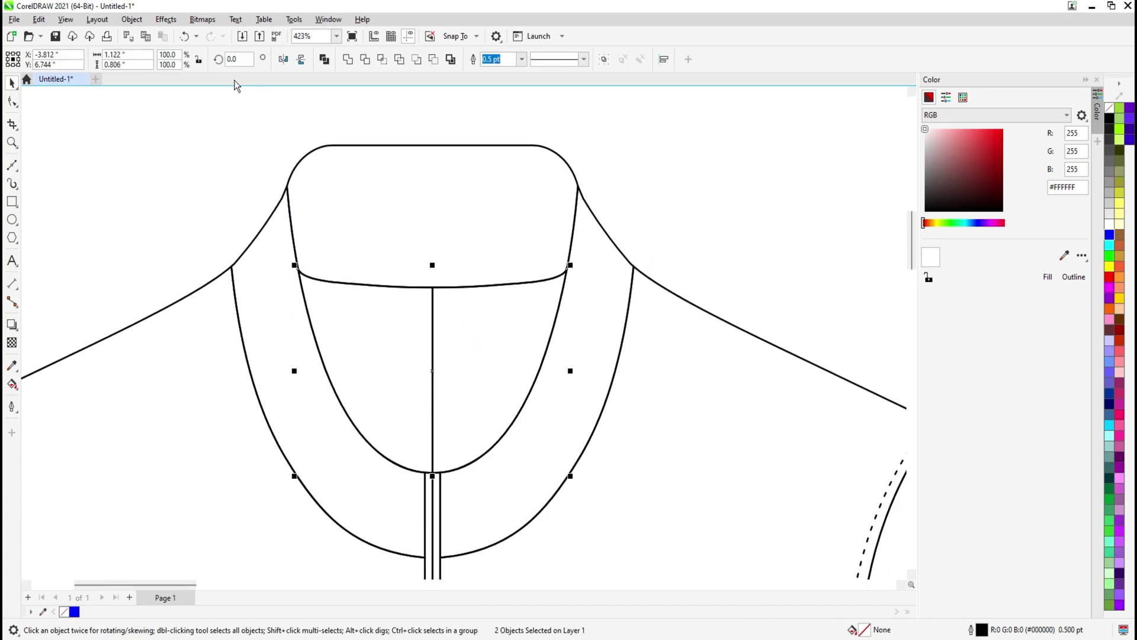
click(349, 65)
Delete the centre line inside the combined inner neck curve and join its open nodes along the seam.
key(space)
scroll(418, 354, up, 2)
click(442, 309)
key(Delete)
drag(427, 247, 465, 303)
key(Delete)
drag(414, 384, 472, 529)
key(Delete)
drag(422, 474, 473, 611)
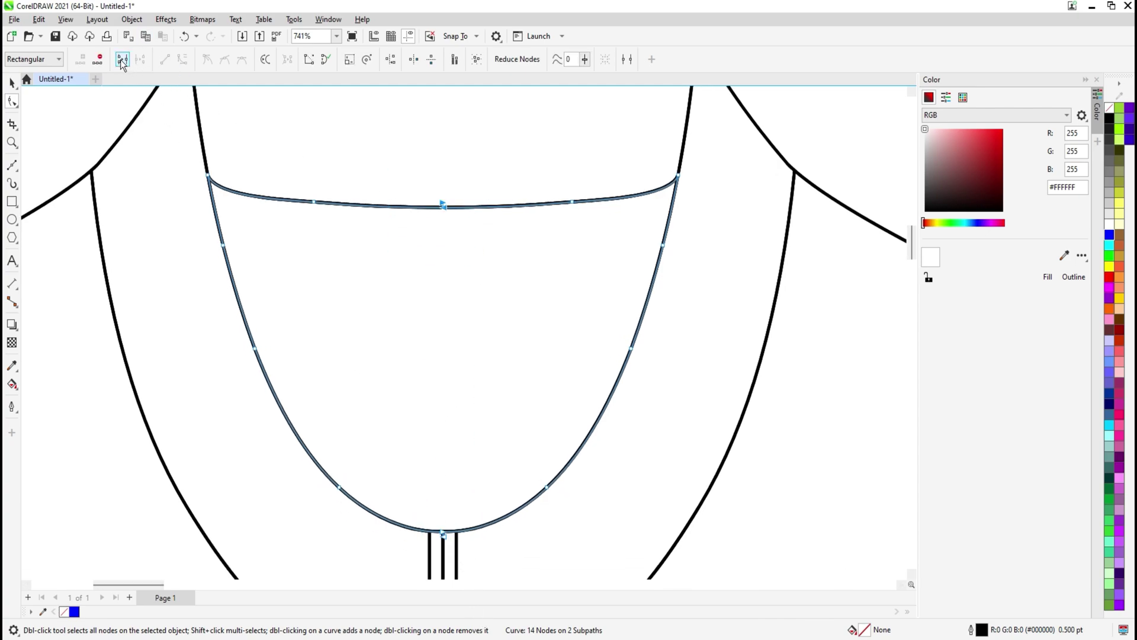
click(122, 62)
Combine the left and right halves of the narrow centre-front zipper strip into one curve.
scroll(477, 273, down, 4)
key(space)
click(481, 346)
scroll(482, 345, up, 4)
click(467, 345)
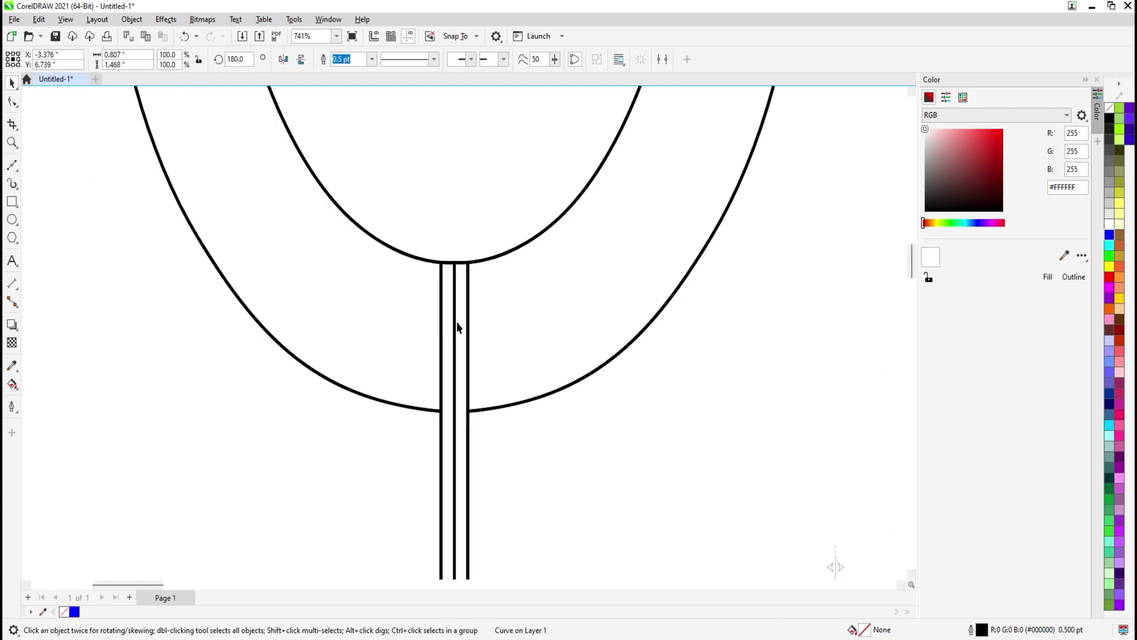
shift+click(444, 312)
click(324, 59)
Delete the zipper strip's centre line and join the two open nodes at its upper end.
scroll(437, 295, up, 2)
key(space)
drag(437, 281, 489, 583)
click(479, 461)
key(Delete)
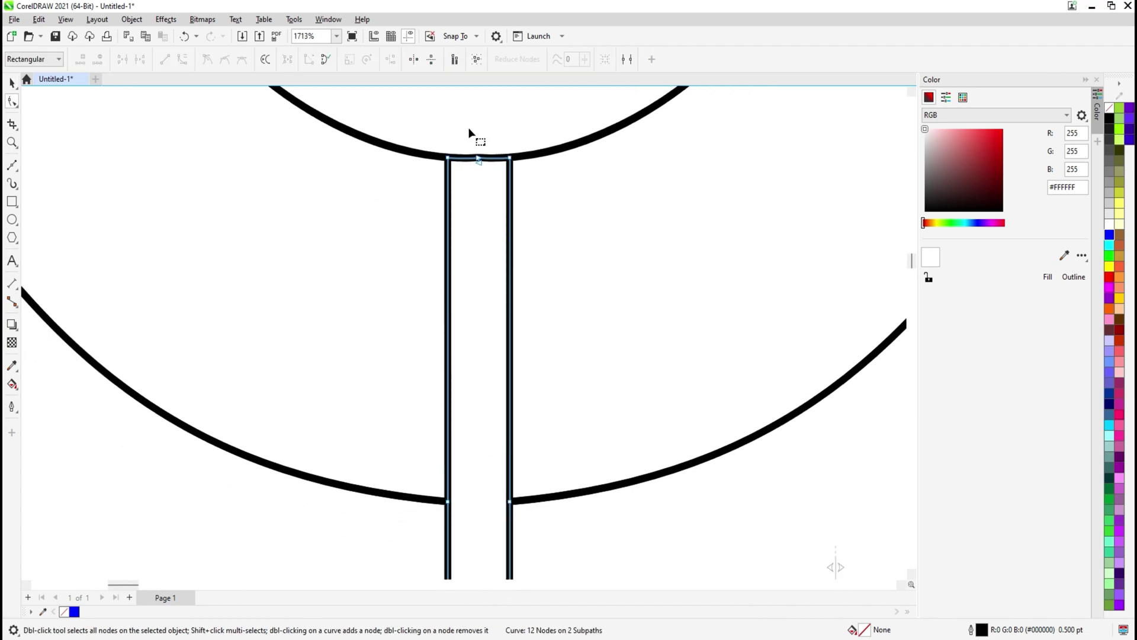
drag(468, 129, 492, 180)
click(128, 60)
double_click(480, 159)
Join the open nodes at the zipper strip's lower end so the strip becomes a closed shape.
scroll(477, 179, down, 6)
drag(472, 524, 504, 144)
scroll(504, 373, up, 7)
drag(541, 500, 598, 391)
scroll(442, 250, down, 7)
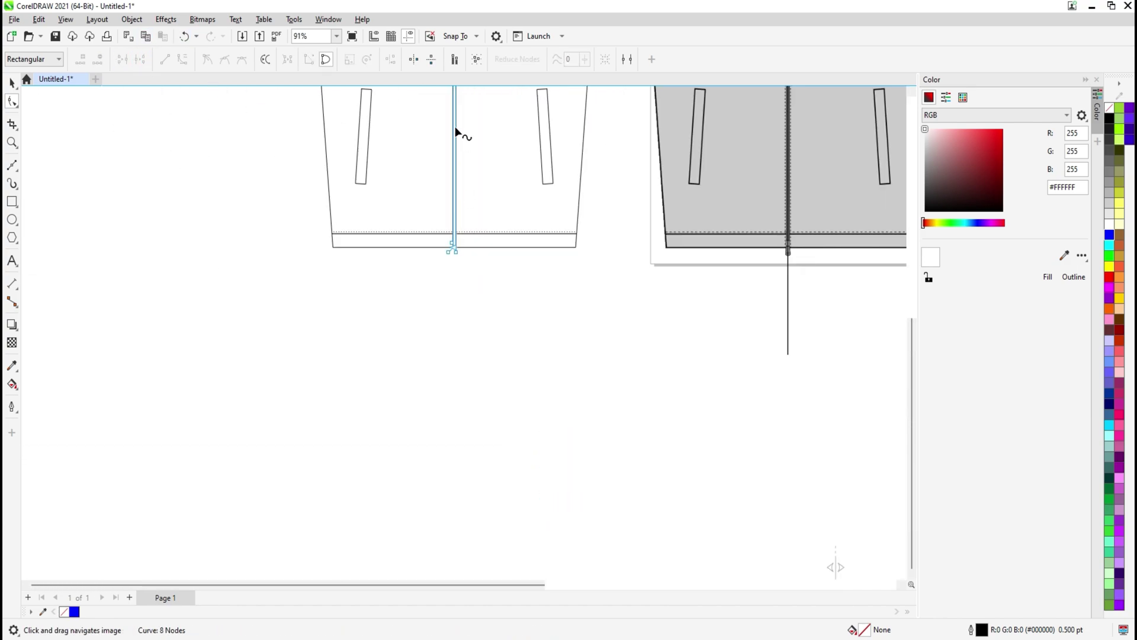
drag(456, 130, 498, 303)
Delete the vertical centre line that runs over the template's zipper.
key(space)
click(538, 433)
drag(617, 150, 474, 192)
scroll(508, 184, up, 7)
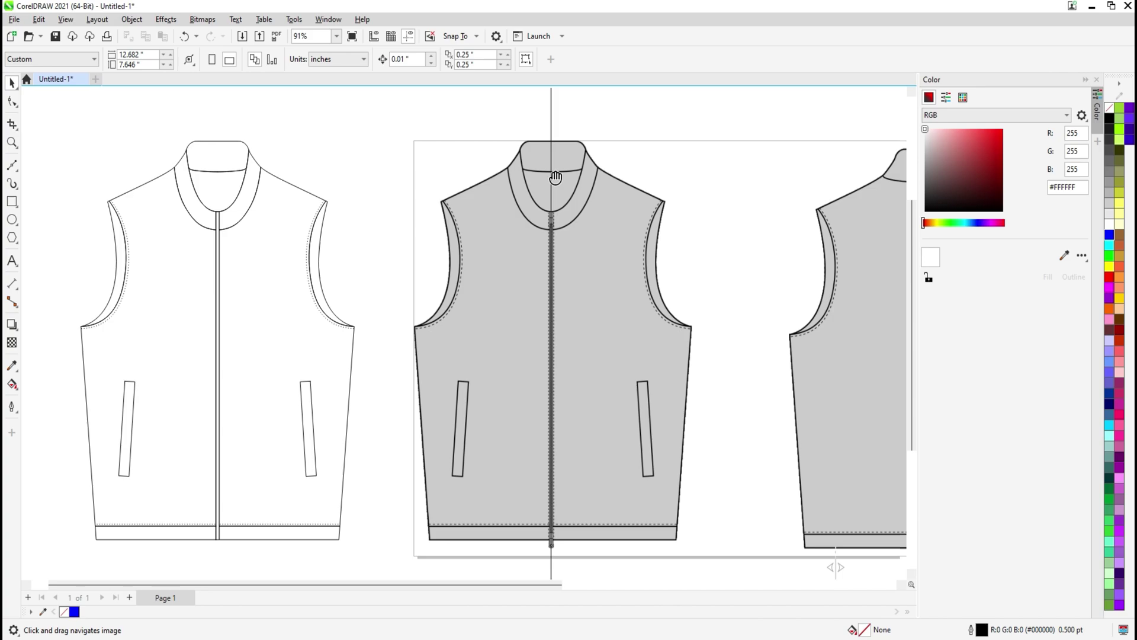
scroll(465, 273, up, 3)
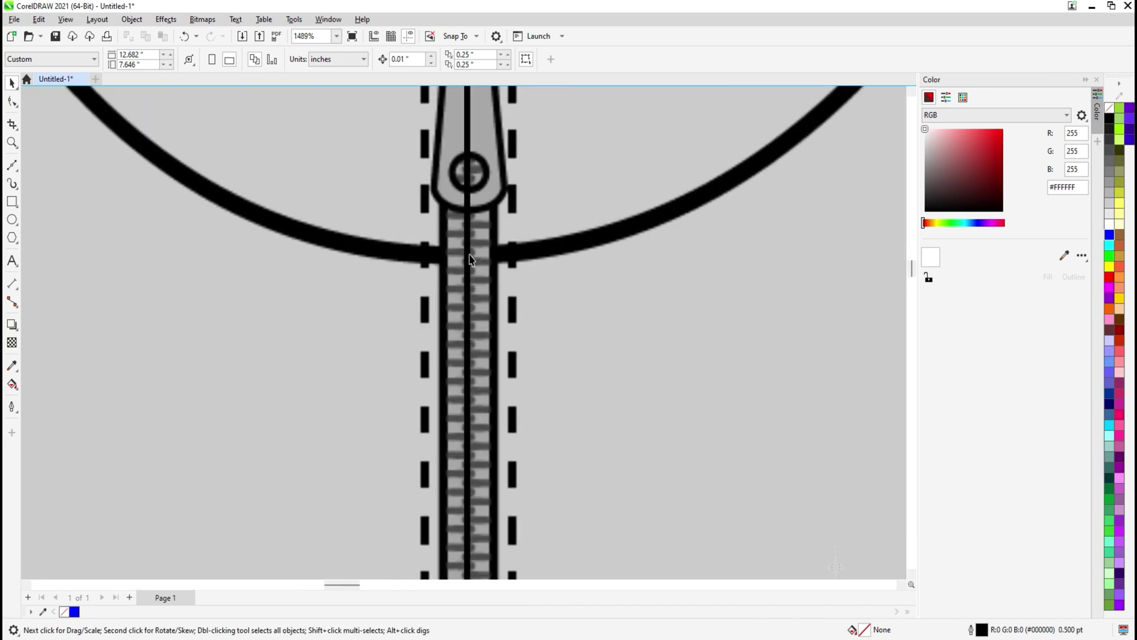
click(469, 256)
key(Delete)
Draw a rectangle about 0.071 by 0.115 inches over the upper tab of the zipper pull and round its corners to about 0.03 inches.
scroll(450, 95, up, 1)
drag(449, 96, 446, 289)
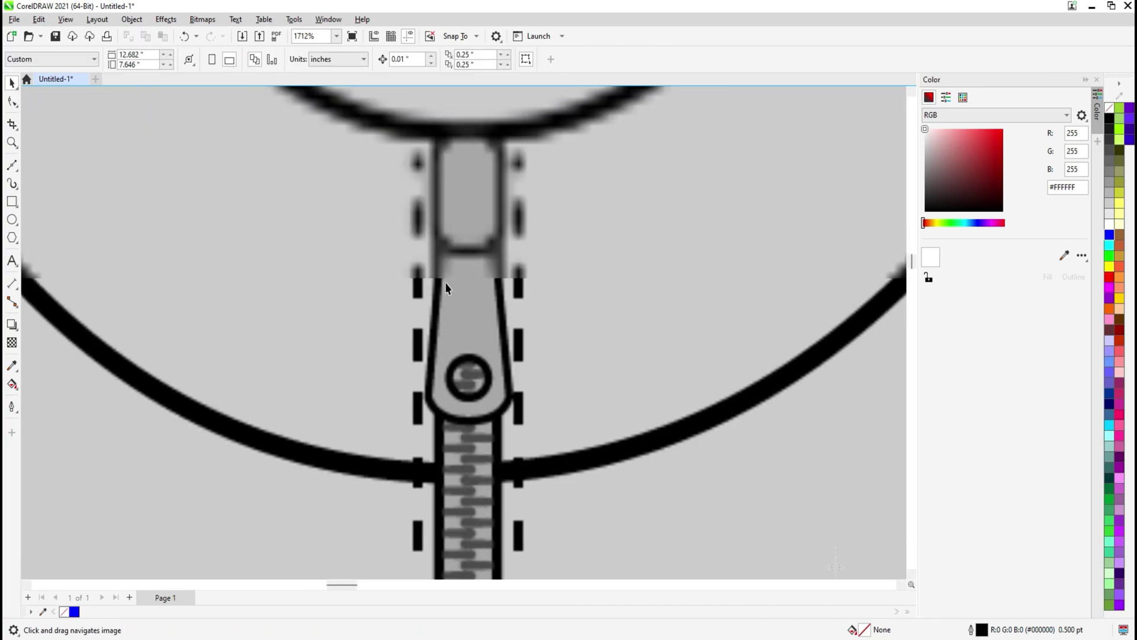
click(12, 201)
drag(433, 160, 502, 252)
key(space)
scroll(465, 148, up, 3)
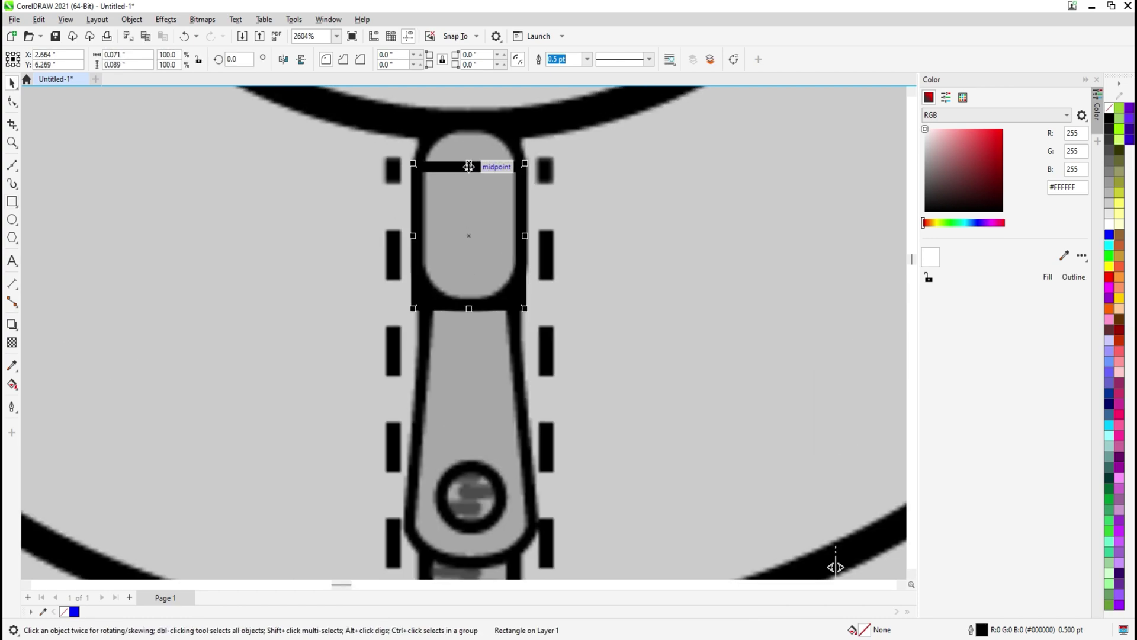
drag(469, 167, 417, 173)
click(14, 101)
key(space)
Place a copy of the rounded rectangle lower over the zipper pull's body and adjust its corner rounding.
scroll(497, 245, down, 2)
drag(491, 244, 432, 283)
key(space)
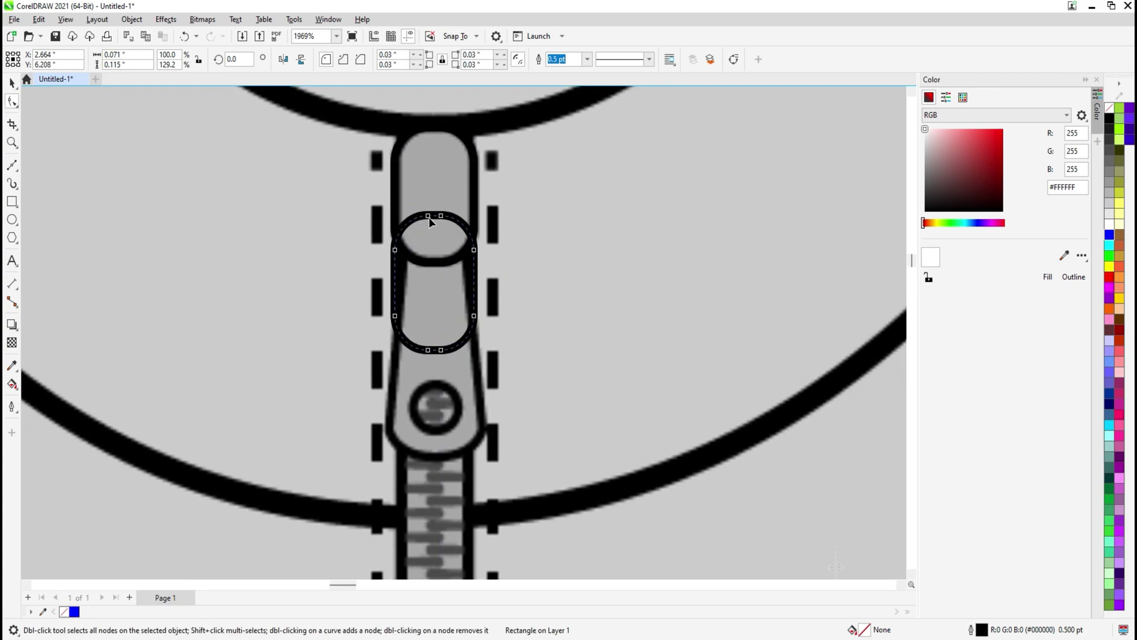
drag(429, 217, 468, 282)
Narrow the copied rounded rectangle to about 0.056 inches wide and convert it to curves.
key(space)
drag(392, 282, 398, 287)
drag(413, 298, 407, 268)
key(ctrl+q)
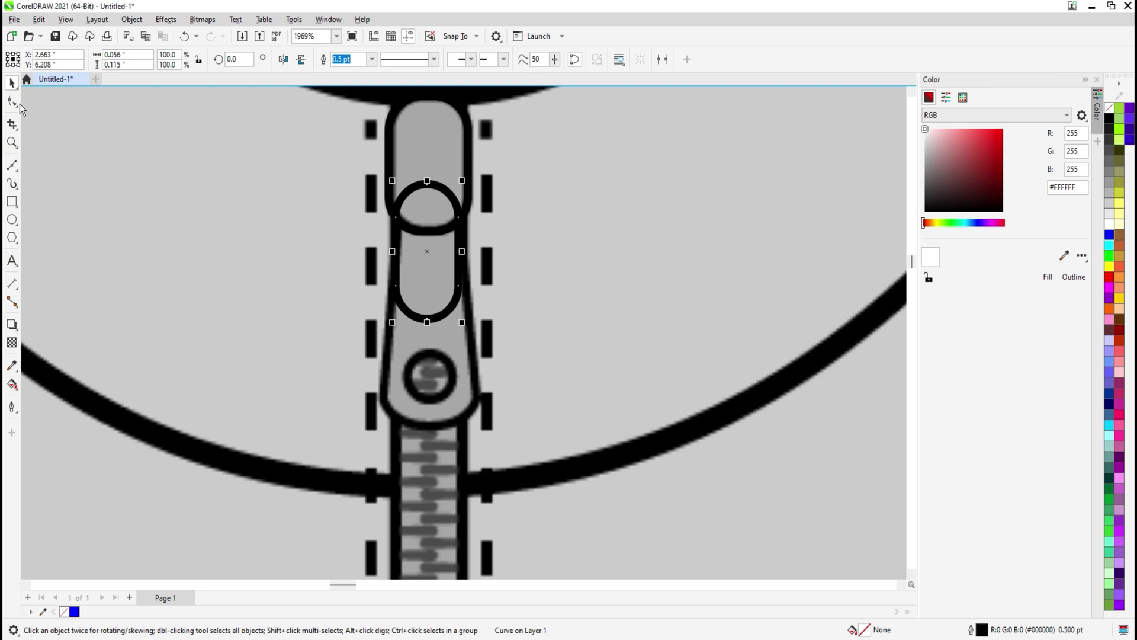
Move the lower nodes of the converted shape down and outward to match the tapered body of the zipper pull.
click(13, 102)
drag(313, 152, 320, 152)
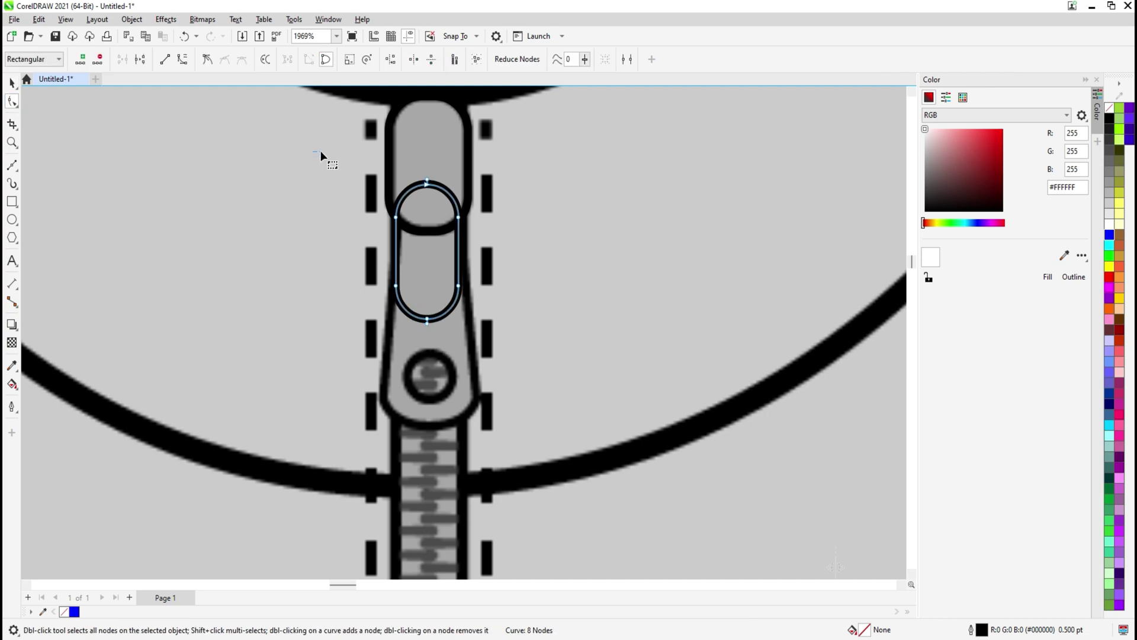
click(569, 362)
drag(376, 358, 485, 257)
drag(458, 286, 458, 392)
drag(504, 356, 474, 387)
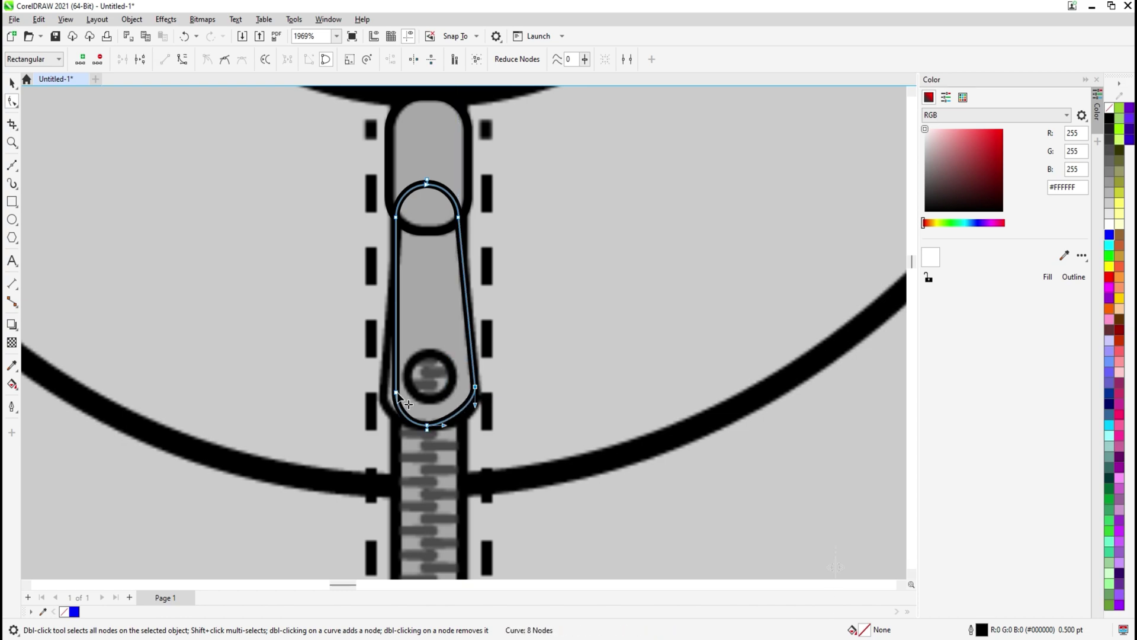
drag(397, 392, 381, 392)
Delete the bottom centre nodes of the zipper pull body and adjust the neighbouring curve handles to follow the rounded end.
scroll(439, 451, up, 1)
click(417, 440)
scroll(418, 433, up, 1)
drag(413, 436, 441, 388)
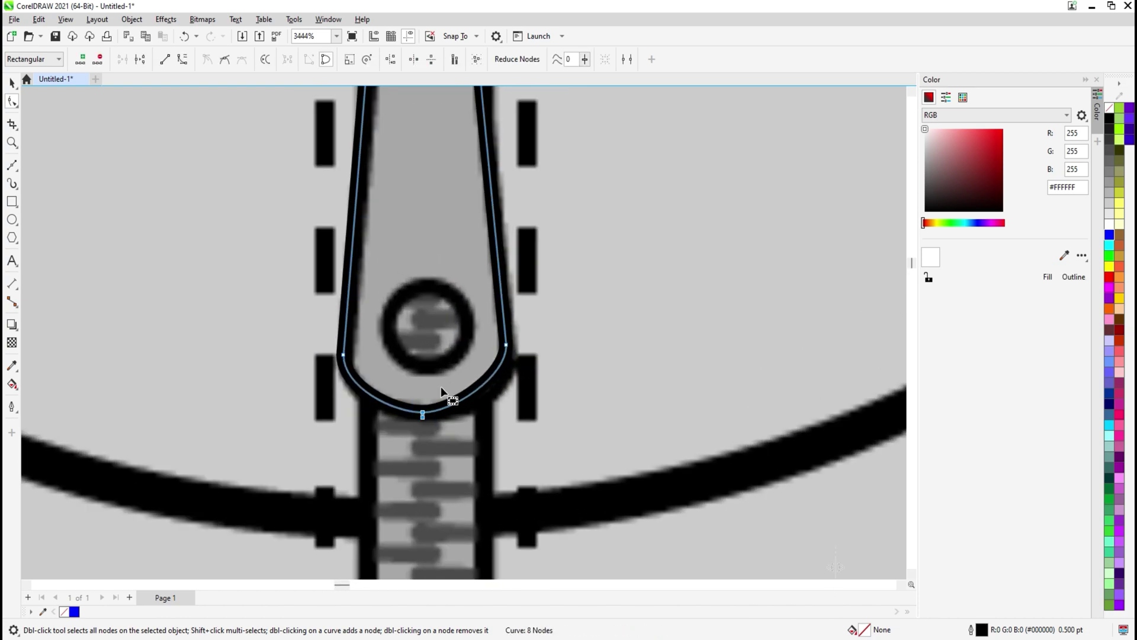
key(Delete)
drag(469, 439, 534, 326)
drag(504, 425, 507, 430)
drag(343, 435, 341, 436)
scroll(440, 365, down, 1)
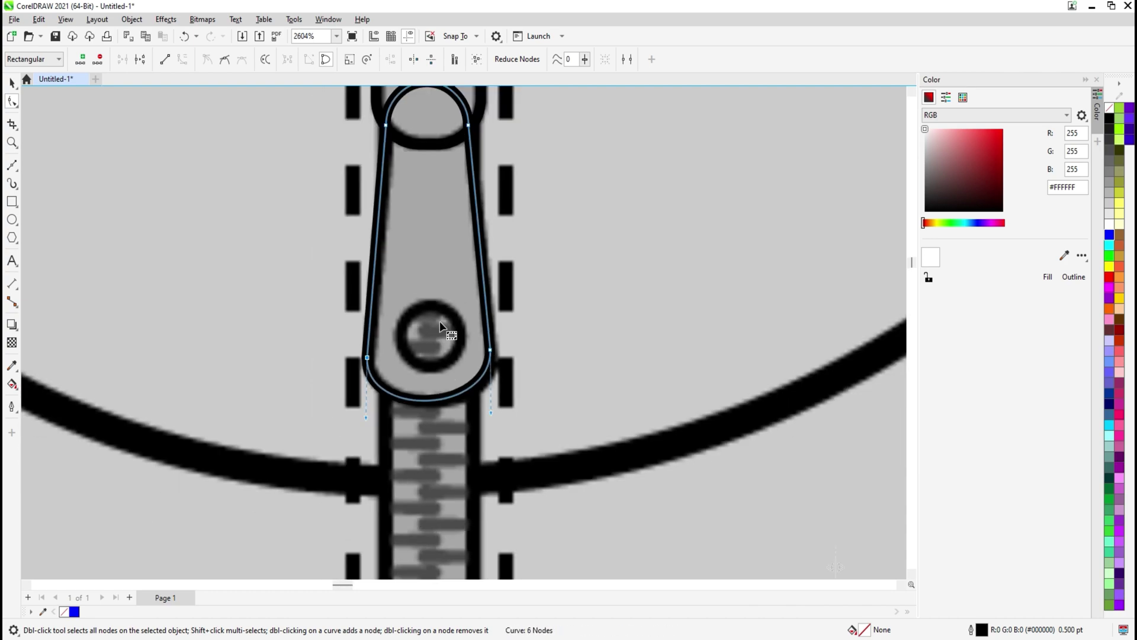
Draw a circle about 0.04 inches in diameter over the hole of the zipper pull.
scroll(431, 317, up, 2)
key(space)
scroll(446, 369, down, 1)
click(11, 221)
scroll(445, 435, up, 1)
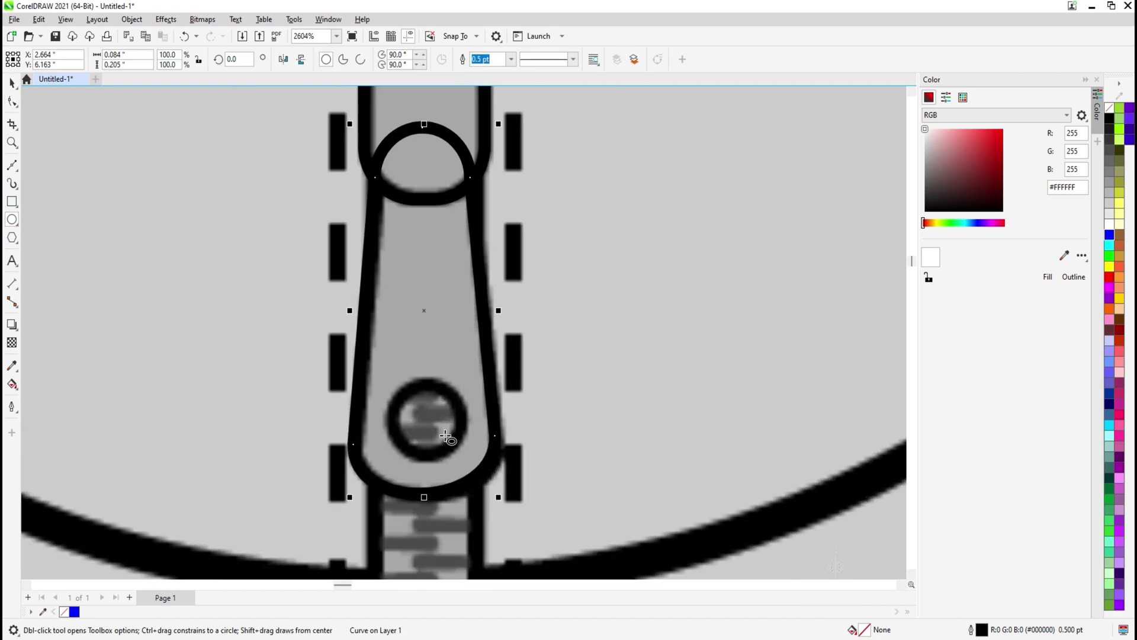
drag(411, 401, 460, 463)
key(space)
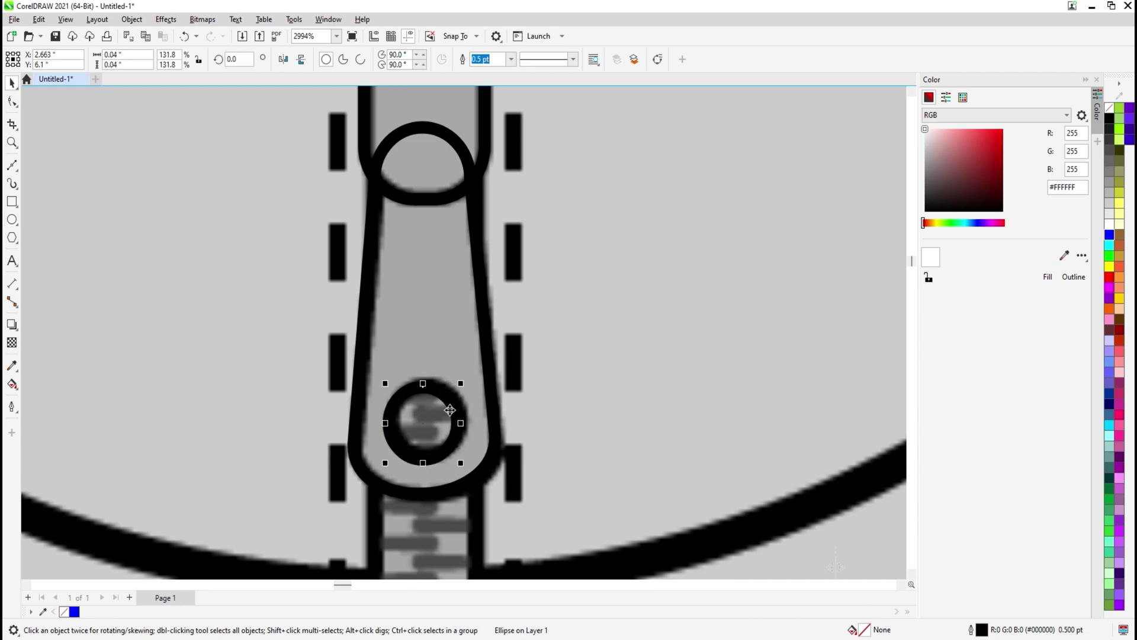
Fill the tapered zipper pull body with grey #B3B3B3.
click(436, 315)
scroll(436, 314, down, 1)
click(1109, 218)
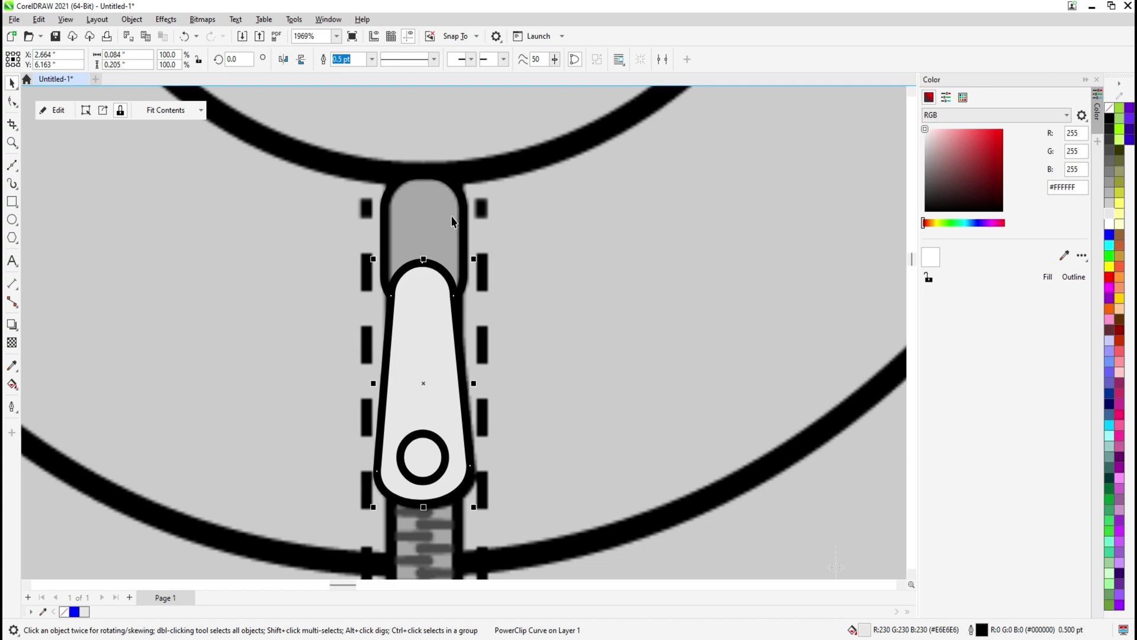
click(1111, 207)
click(1111, 198)
Fill the rounded upper tab with the same grey #B3B3B3 and bring it to the front.
click(414, 237)
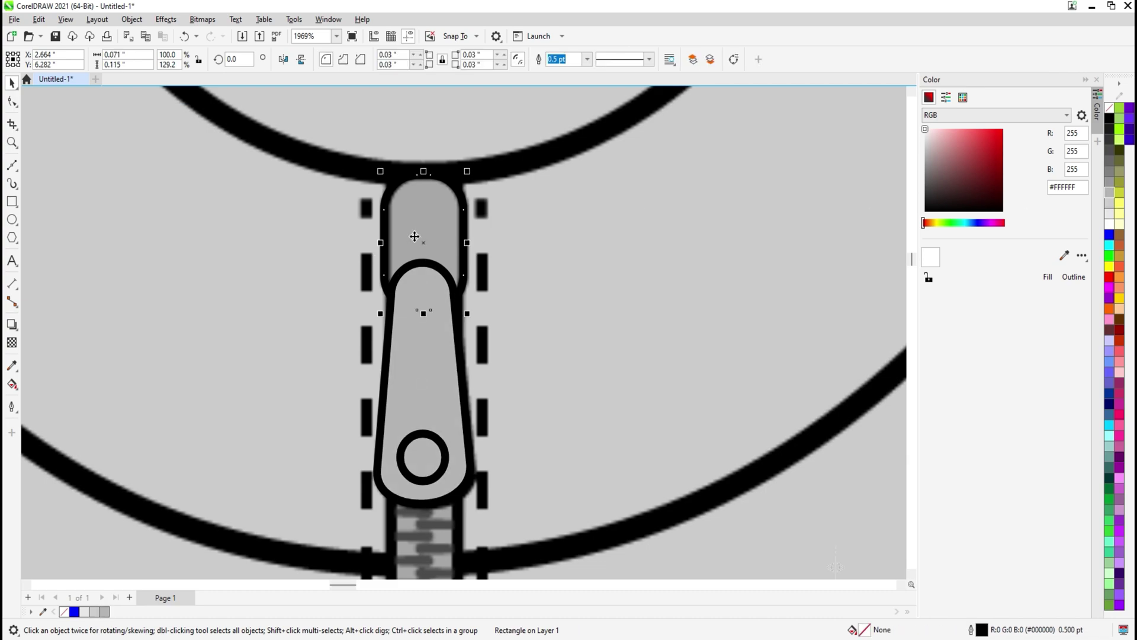
key(ctrl+r)
key(shift+Page_Up)
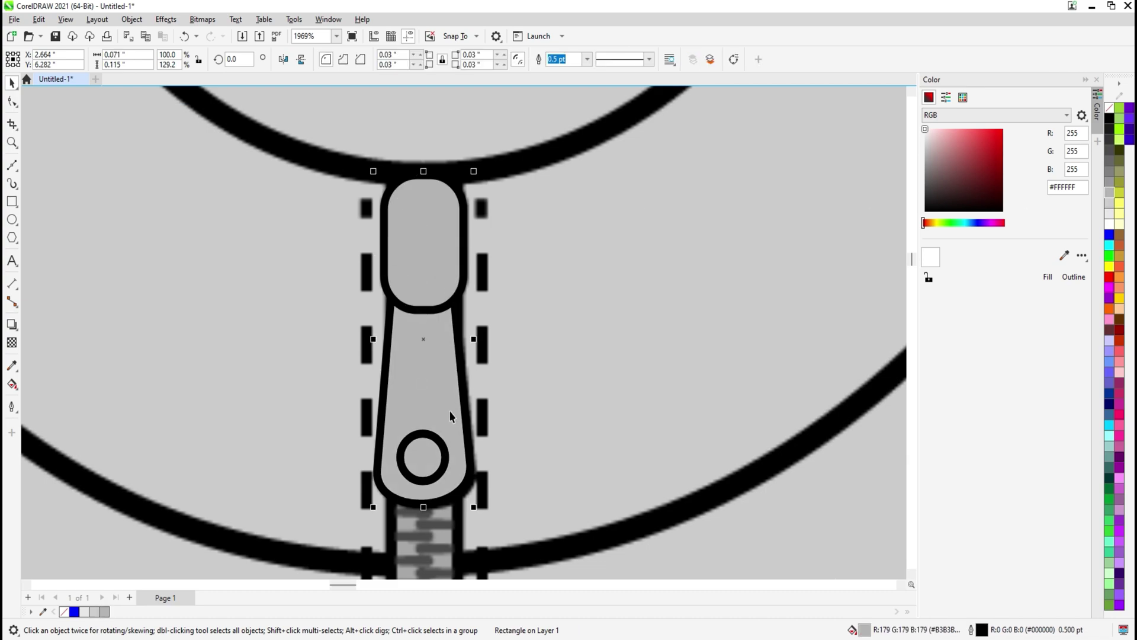
Group the zipper pull pieces and cut the group from the template.
key(ctrl+g)
scroll(467, 367, down, 2)
key(ctrl+x)
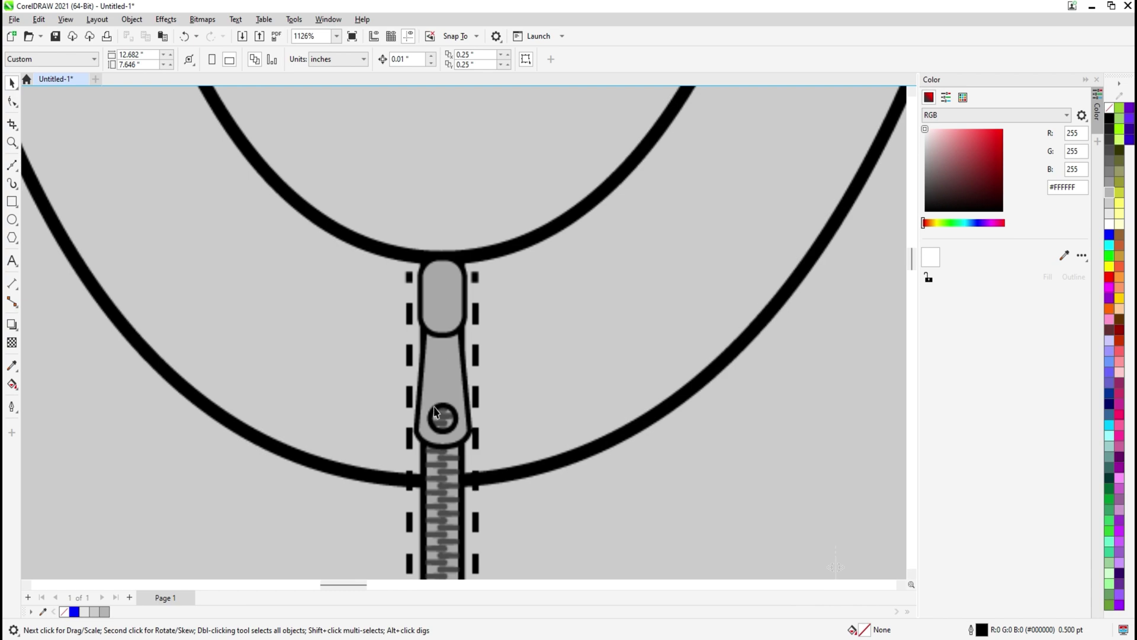
Draw a rectangle about 0.034 by 0.007 inches over the first right-hand zipper tooth below the pull.
scroll(441, 350, up, 3)
key(F6)
scroll(444, 337, up, 2)
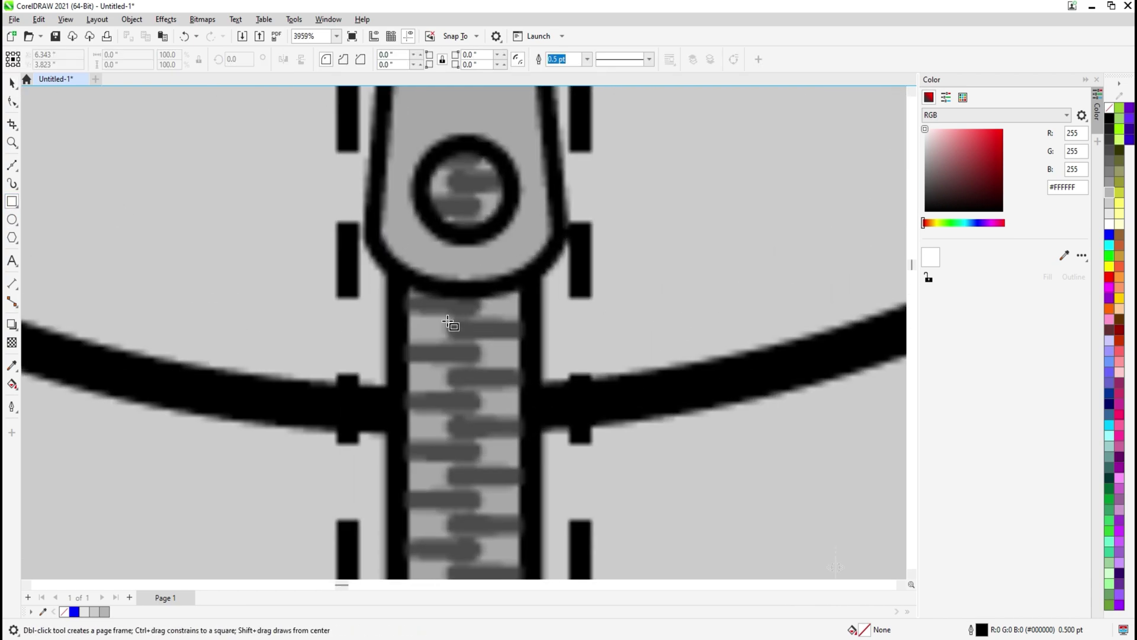
drag(451, 321, 530, 337)
scroll(502, 343, up, 4)
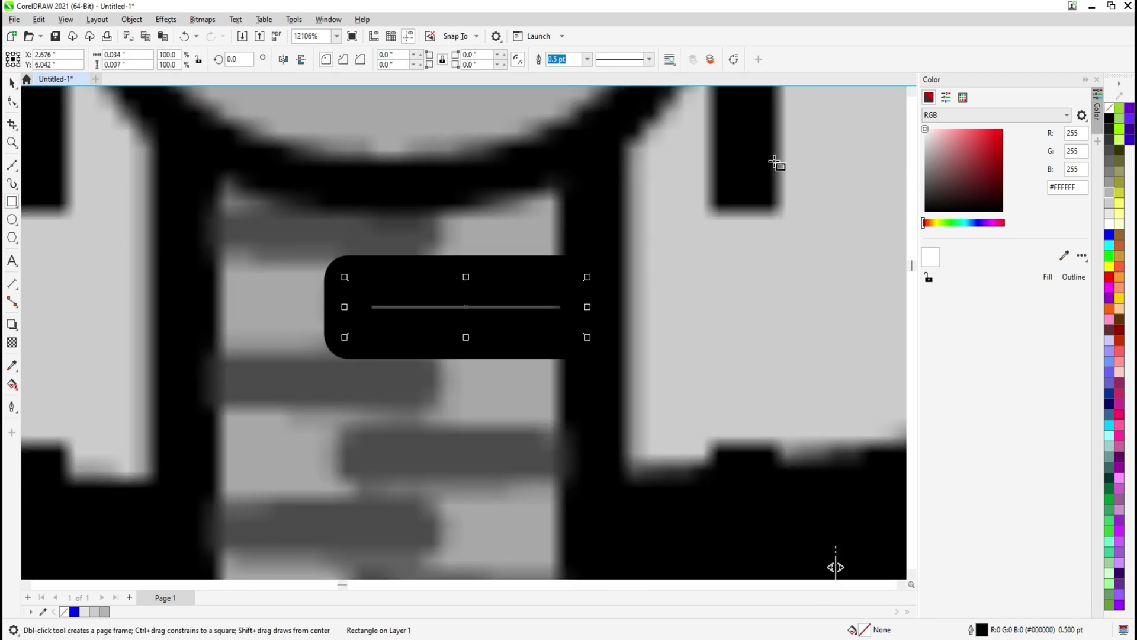
Set the tooth rectangle's outline width to 0.1 pt and round its corners to 0.004 inches.
click(586, 62)
click(566, 78)
drag(571, 64, 459, 65)
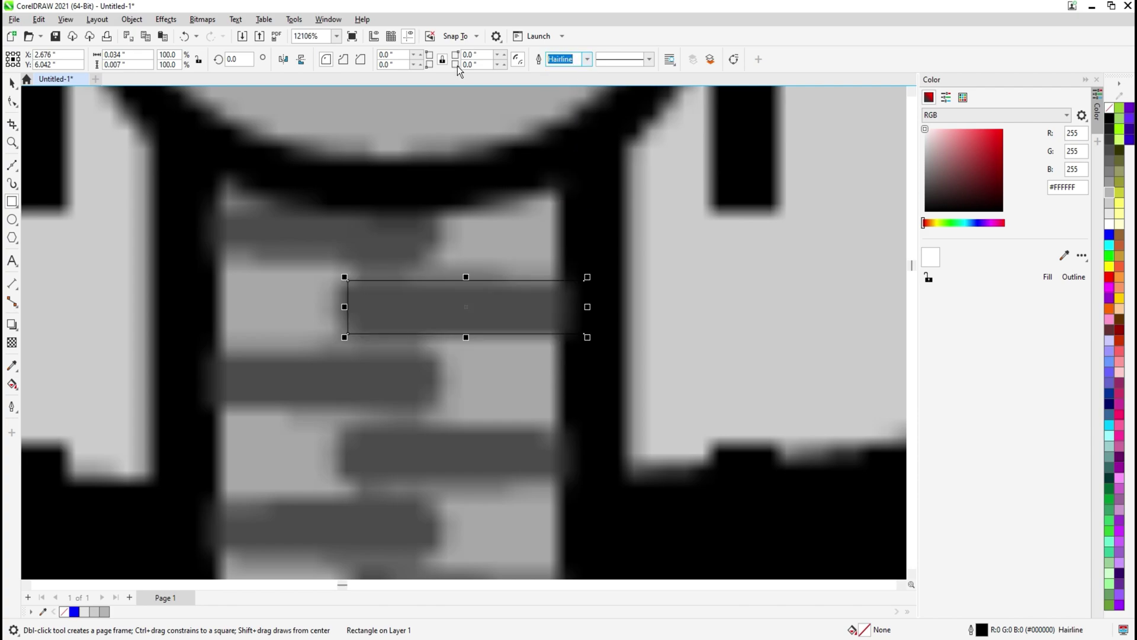
text(0.1)
key(Return)
click(12, 102)
scroll(348, 272, up, 1)
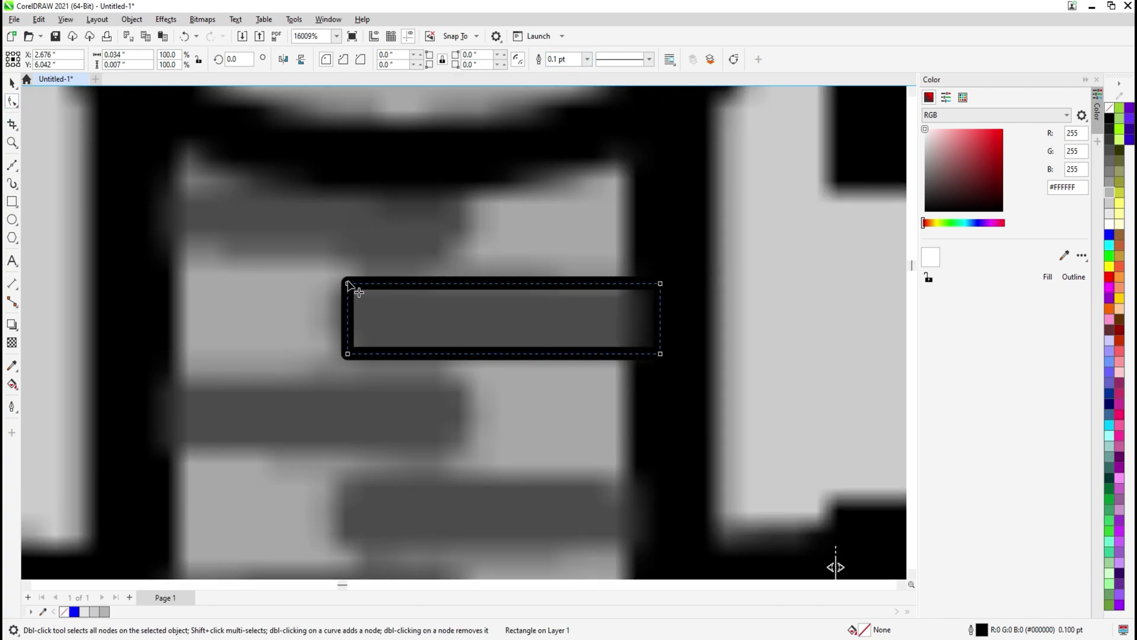
drag(348, 283, 370, 282)
scroll(371, 284, down, 1)
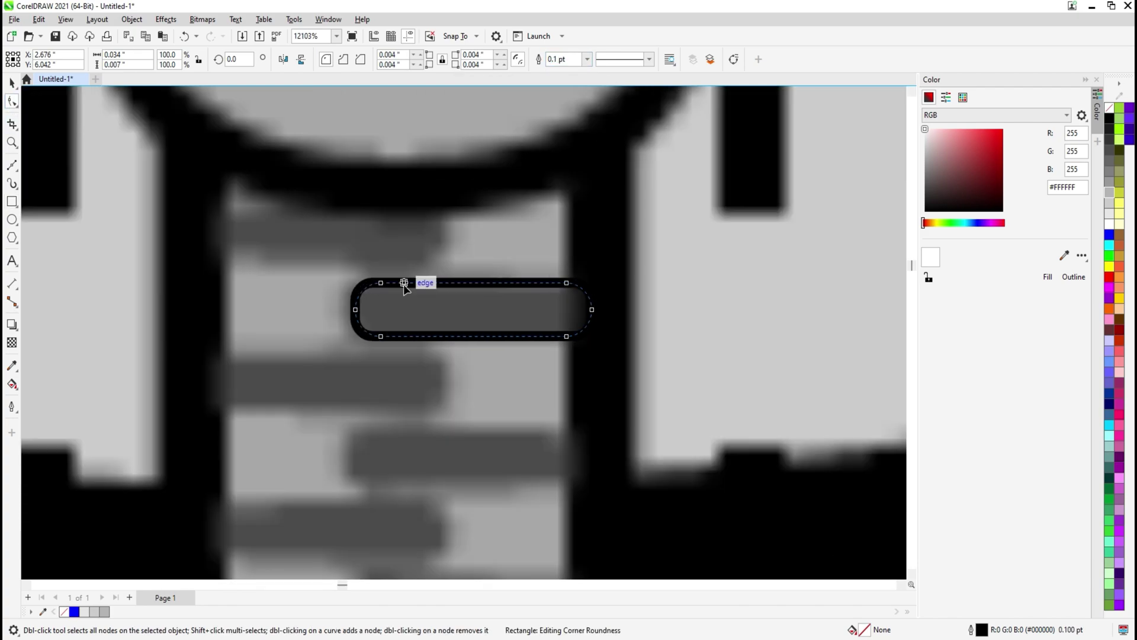
Copy the rounded tooth onto the next left-hand tooth below, and duplicate the pair of teeth one position lower.
key(space)
drag(473, 309, 320, 380)
right_click(320, 380)
shift+click(445, 320)
scroll(446, 322, down, 1)
drag(449, 259, 445, 369)
right_click(446, 369)
Repeat the duplication of the zipper tooth pair at equal spacing down the whole front zipper, past the vest's bottom hem.
scroll(444, 369, down, 2)
scroll(445, 369, down, 10)
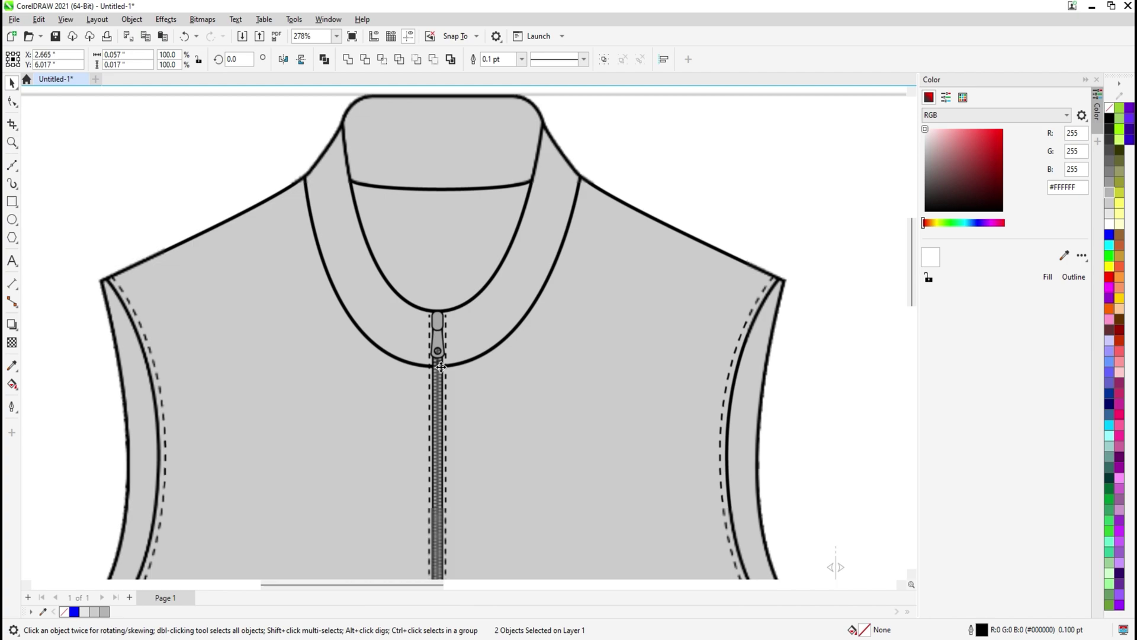
key(ctrl+r)
key(ctrl+r)
key(ctrl+r)
key(ctrl+r)
key(ctrl+r)
key(ctrl+r)
key(ctrl+r)
key(ctrl+r)
key(ctrl+r)
key(ctrl+r)
key(ctrl+r)
key(ctrl+r)
key(ctrl+r)
key(ctrl+r)
key(ctrl+r)
key(ctrl+r)
key(ctrl+r)
key(ctrl+r)
key(ctrl+r)
key(ctrl+r)
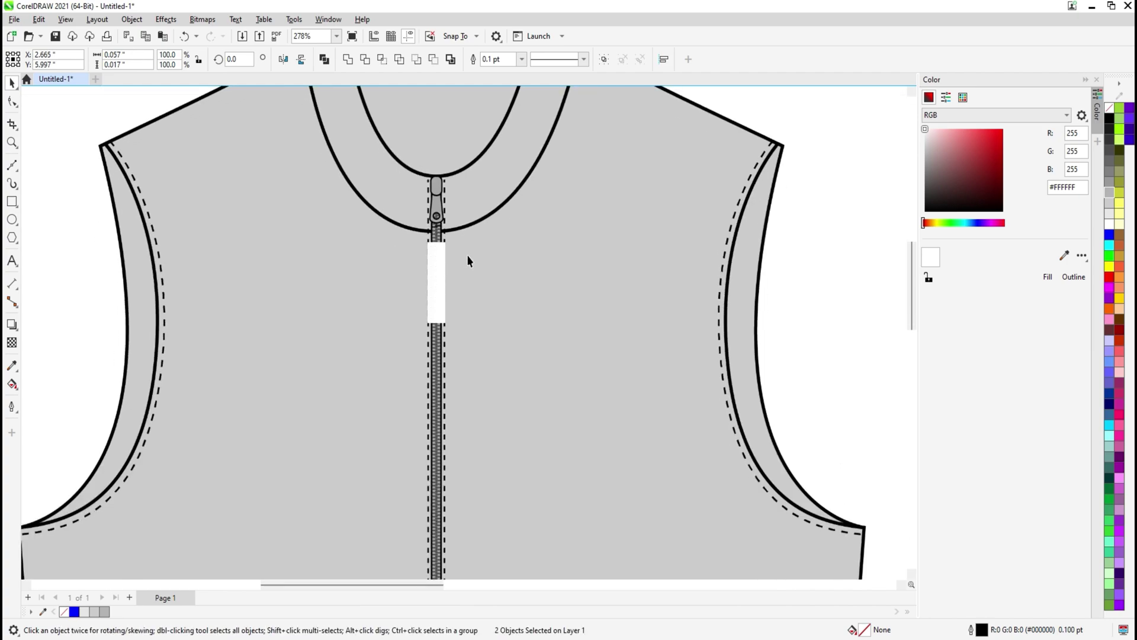
key(ctrl+r)
key(ctrl+r)
key(ctrl+r)
key(ctrl+r)
key(ctrl+r)
key(ctrl+r)
key(ctrl+r)
key(ctrl+r)
key(ctrl+r)
key(ctrl+r)
key(ctrl+r)
key(ctrl+r)
key(ctrl+r)
key(ctrl+r)
key(ctrl+r)
key(ctrl+r)
key(ctrl+r)
key(ctrl+r)
key(ctrl+r)
key(ctrl+r)
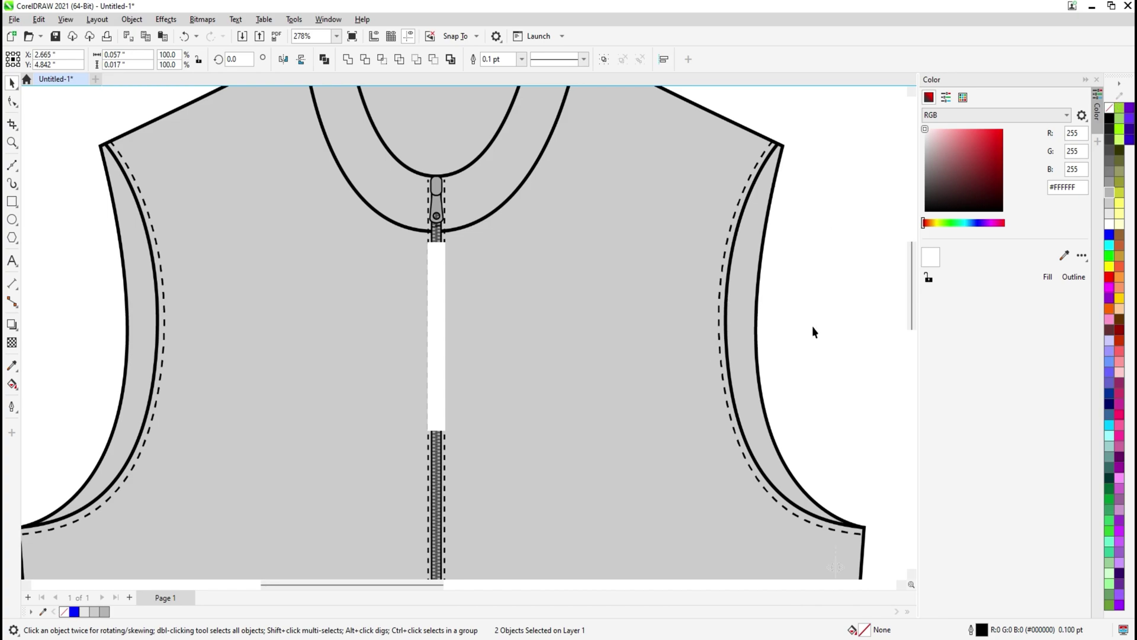
drag(491, 425, 424, 307)
scroll(495, 372, down, 2)
drag(495, 372, 495, 226)
key(ctrl+r)
key(ctrl+r)
key(ctrl+r)
key(ctrl+r)
key(ctrl+r)
key(ctrl+r)
key(ctrl+r)
key(ctrl+r)
key(ctrl+r)
key(ctrl+r)
key(ctrl+r)
key(ctrl+r)
key(ctrl+r)
key(ctrl+r)
key(ctrl+r)
key(ctrl+r)
key(ctrl+r)
key(ctrl+r)
key(ctrl+r)
key(ctrl+r)
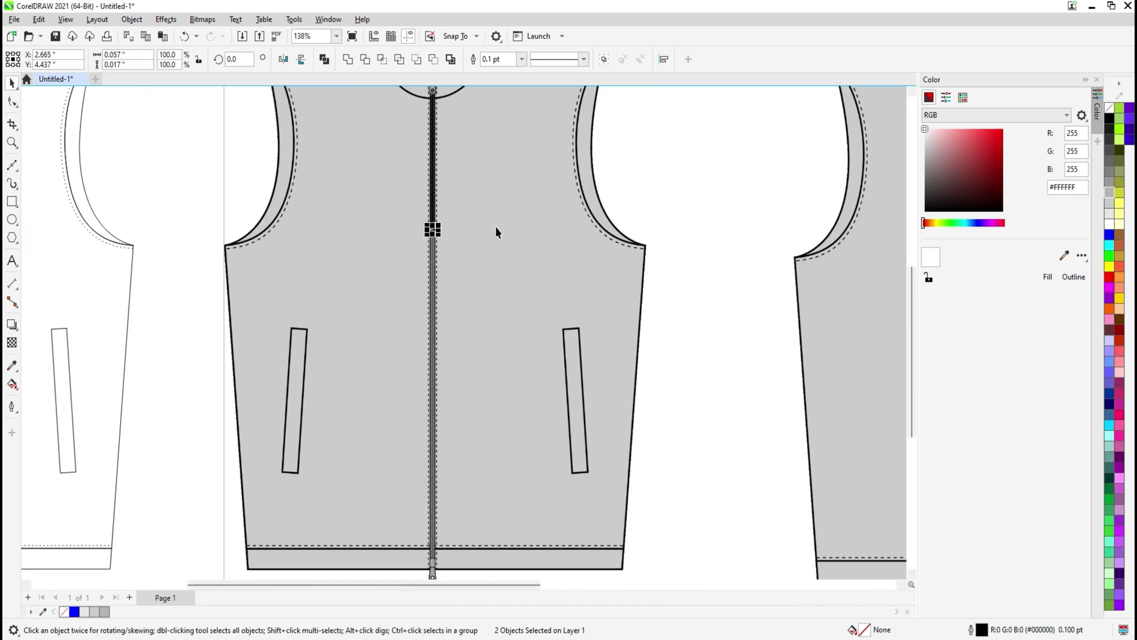
key(ctrl+r)
key(ctrl+r)
key(ctrl+r)
key(ctrl+r)
key(ctrl+r)
key(ctrl+r)
key(ctrl+r)
key(ctrl+r)
key(ctrl+r)
key(ctrl+r)
key(ctrl+r)
key(ctrl+r)
key(ctrl+r)
key(ctrl+r)
key(ctrl+r)
key(ctrl+r)
key(ctrl+r)
key(ctrl+r)
key(ctrl+r)
key(ctrl+r)
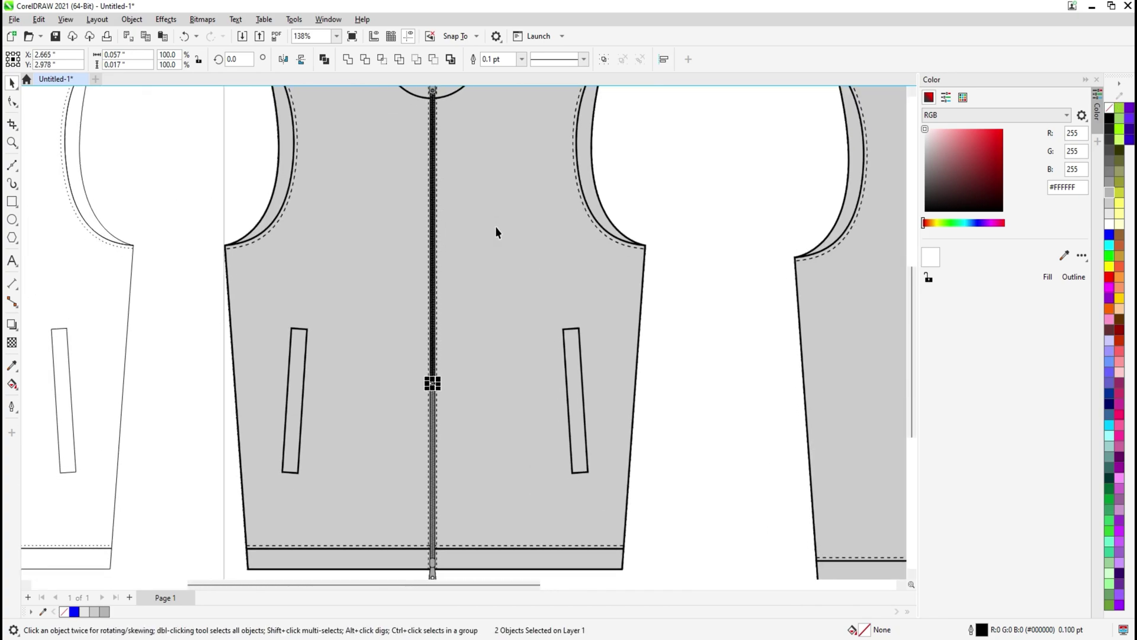
key(ctrl+r)
key(ctrl+r)
key(ctrl+r)
key(ctrl+r)
key(ctrl+r)
key(ctrl+r)
key(ctrl+r)
key(ctrl+r)
key(ctrl+r)
key(ctrl+r)
key(ctrl+r)
key(ctrl+r)
key(ctrl+r)
key(ctrl+r)
key(ctrl+r)
key(ctrl+r)
key(ctrl+r)
key(ctrl+r)
key(ctrl+r)
key(ctrl+r)
key(ctrl+r)
key(ctrl+r)
key(ctrl+r)
key(ctrl+r)
key(ctrl+r)
key(ctrl+r)
key(ctrl+r)
key(ctrl+r)
key(ctrl+r)
key(ctrl+r)
key(ctrl+r)
key(ctrl+r)
key(ctrl+r)
key(ctrl+r)
key(ctrl+r)
key(ctrl+r)
key(ctrl+r)
key(ctrl+r)
key(ctrl+r)
key(ctrl+r)
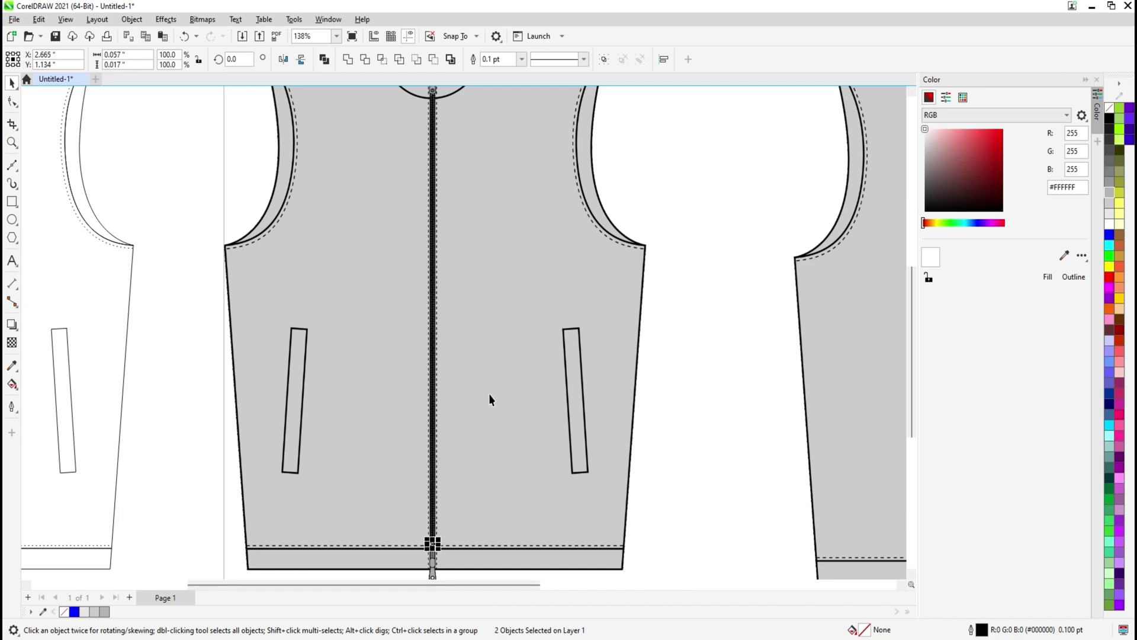
drag(489, 396, 501, 277)
key(ctrl+r)
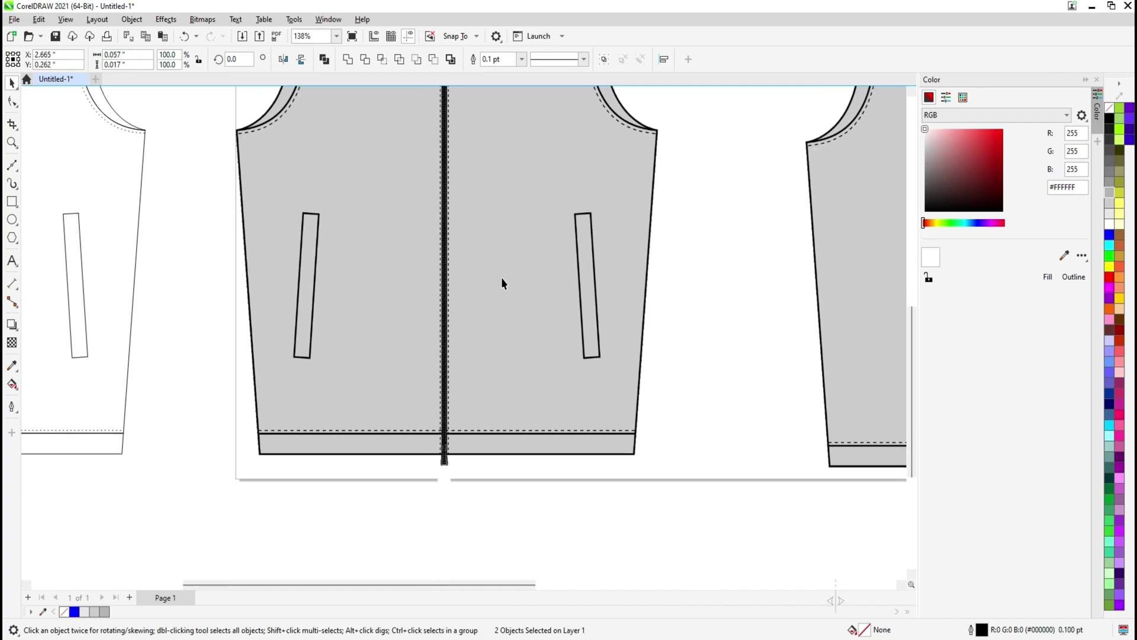
key(ctrl+r)
key(ctrl+r)
key(ctrl+r)
key(ctrl+r)
key(ctrl+r)
key(ctrl+r)
key(ctrl+r)
key(ctrl+r)
key(ctrl+r)
key(ctrl+r)
key(ctrl+r)
key(ctrl+r)
key(ctrl+r)
key(ctrl+r)
key(ctrl+r)
key(ctrl+r)
key(ctrl+r)
key(ctrl+r)
key(ctrl+r)
click(506, 523)
Group all the zipper teeth into one object.
scroll(477, 539, down, 1)
drag(413, 560, 545, 353)
drag(526, 238, 524, 253)
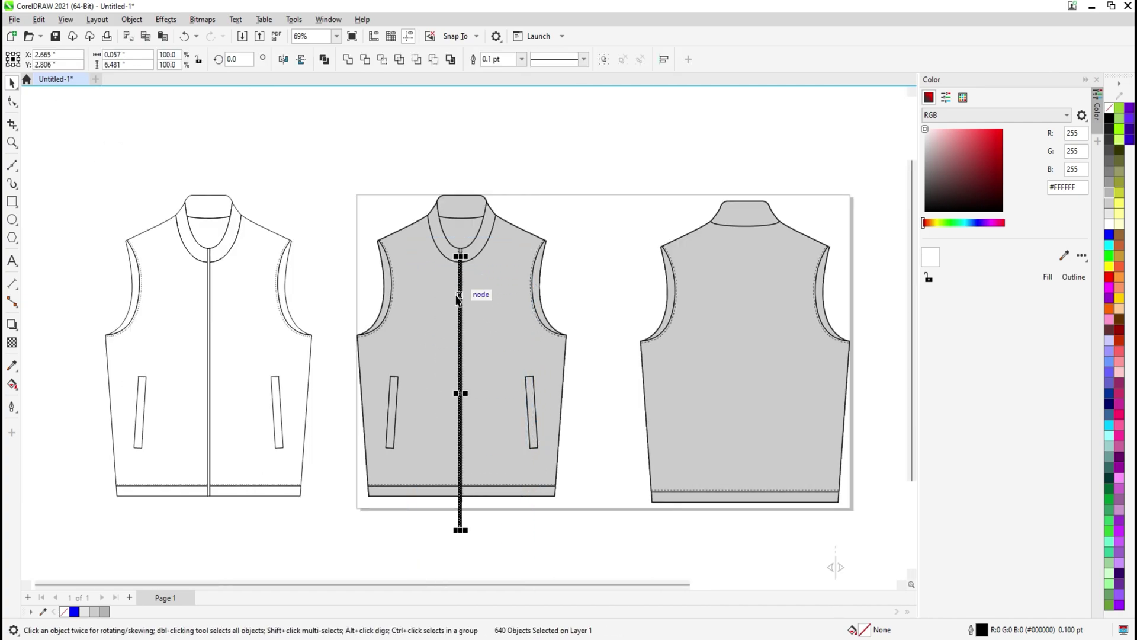
key(ctrl+g)
Copy the zipper pull from the template to the top of the traced vest's zipper strip and center it horizontally on the strip.
click(461, 254)
scroll(462, 279, up, 1)
scroll(440, 238, up, 2)
drag(440, 238, 187, 257)
scroll(671, 261, down, 1)
right_click(187, 257)
scroll(93, 253, up, 1)
drag(94, 253, 240, 253)
shift+click(271, 248)
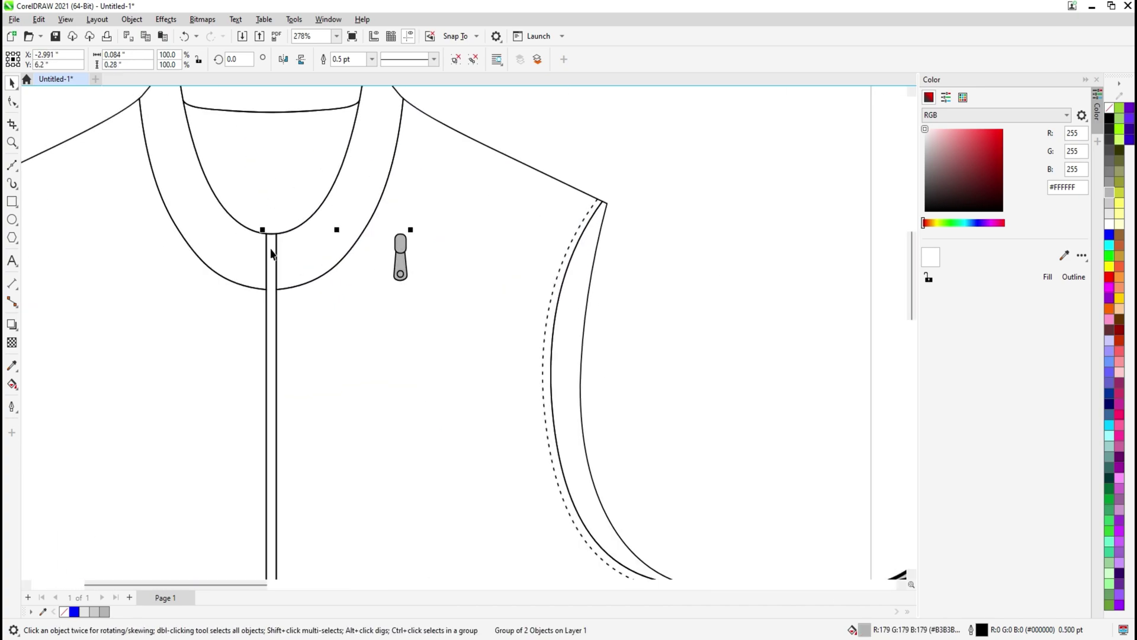
key(c)
click(631, 244)
Move the grouped teeth onto the traced vest by aligning their horizontal center with its zipper strip.
scroll(634, 245, down, 1)
drag(663, 265, 489, 224)
click(784, 253)
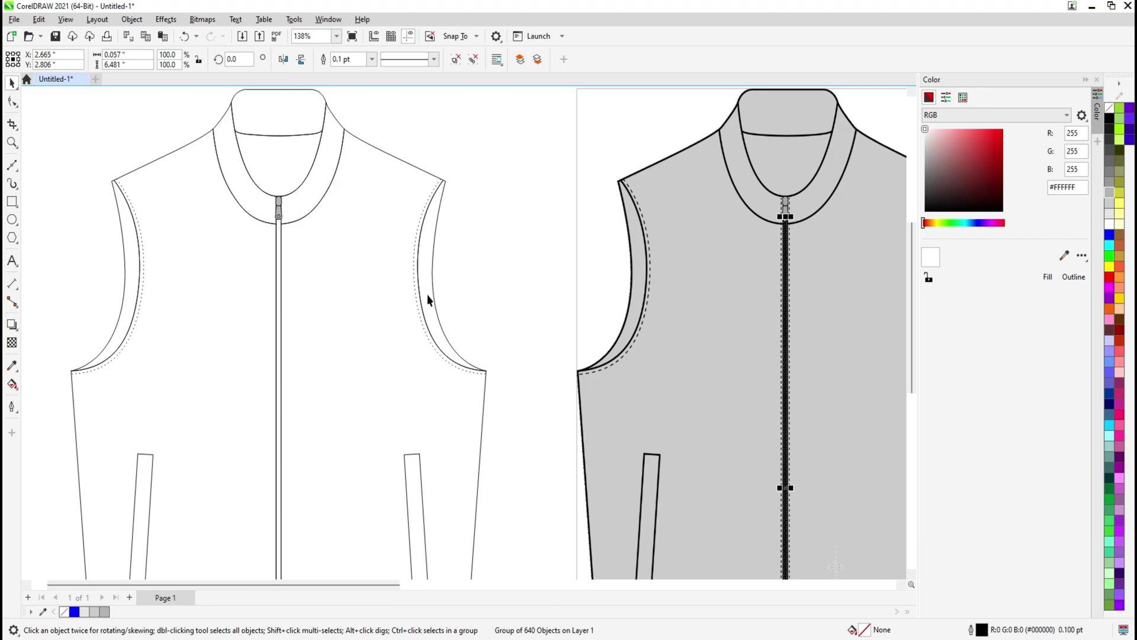
shift+click(279, 249)
key(c)
click(396, 236)
scroll(289, 235, up, 1)
scroll(271, 228, up, 1)
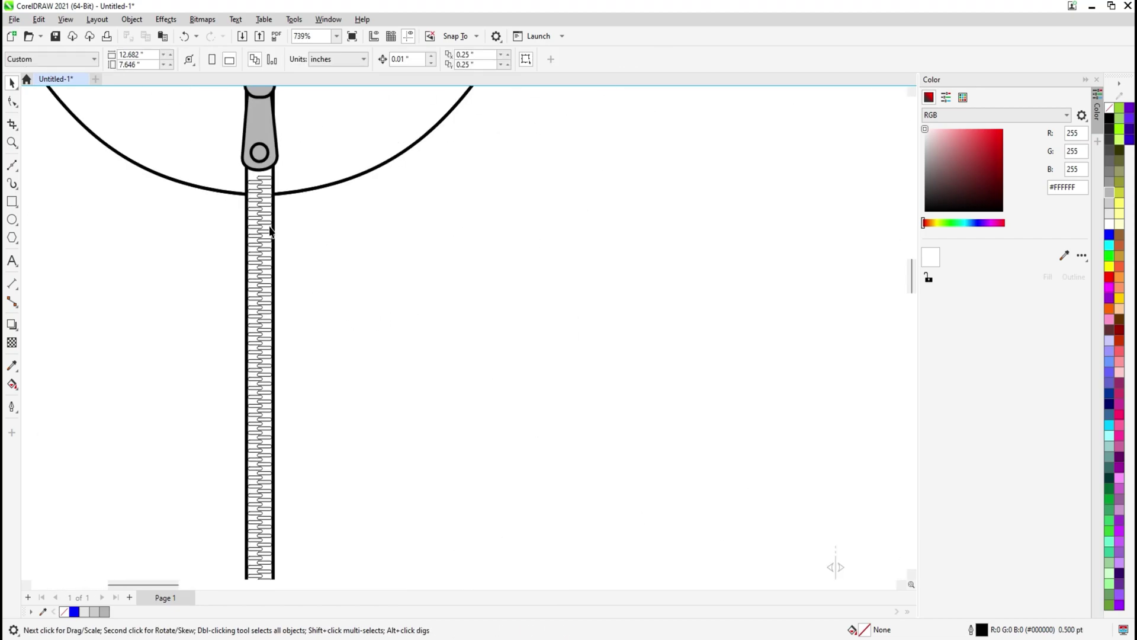
Remove the outline from the zipper teeth group and fill it with grey #999999.
click(272, 230)
scroll(321, 280, down, 4)
scroll(310, 268, up, 1)
drag(301, 269, 338, 269)
key(ctrl+z)
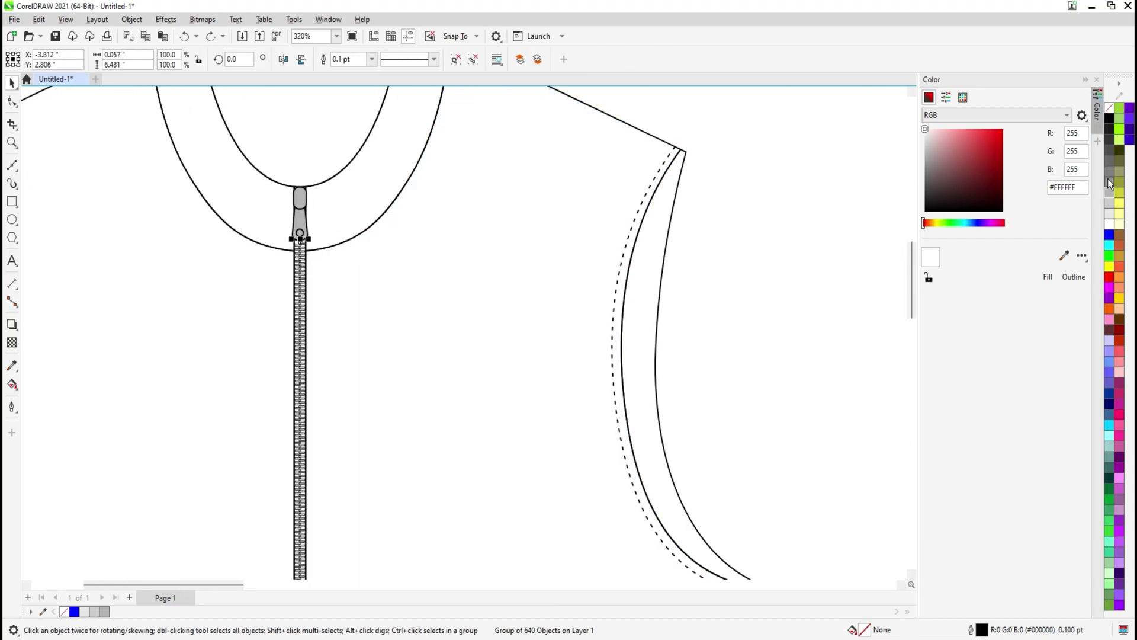
right_click(1105, 107)
click(1099, 114)
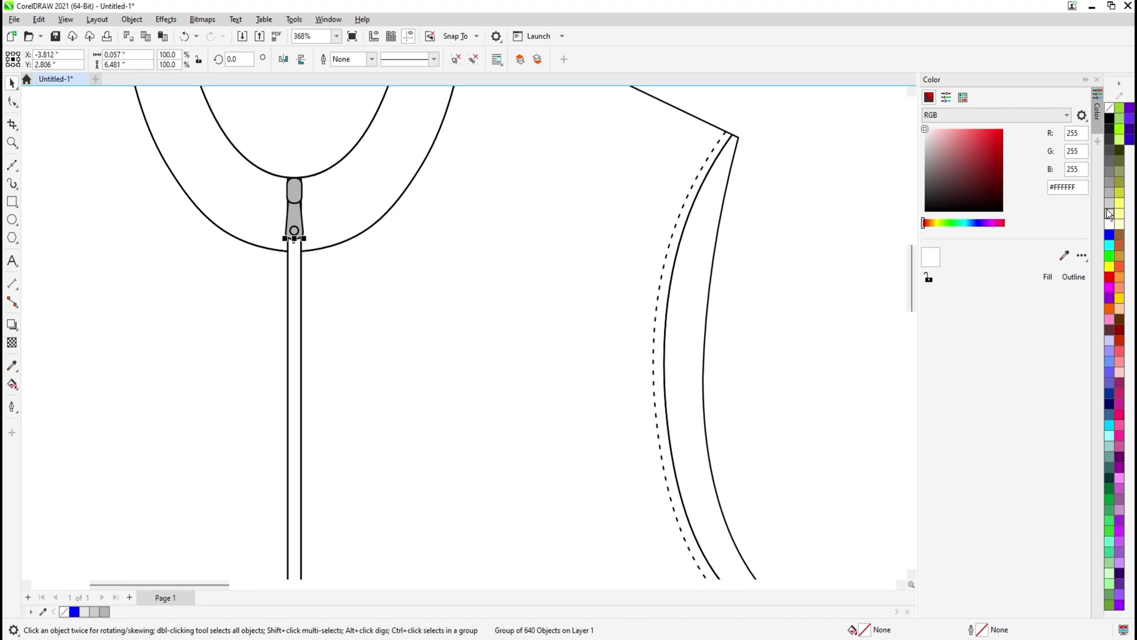
click(1108, 213)
click(1109, 203)
click(1110, 192)
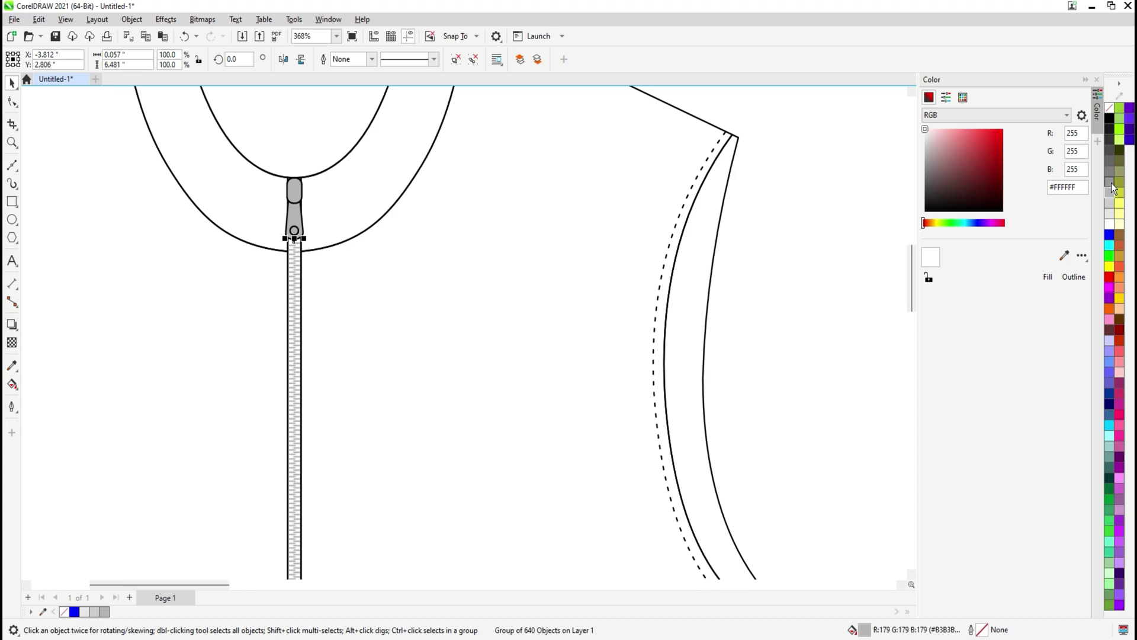
click(1106, 181)
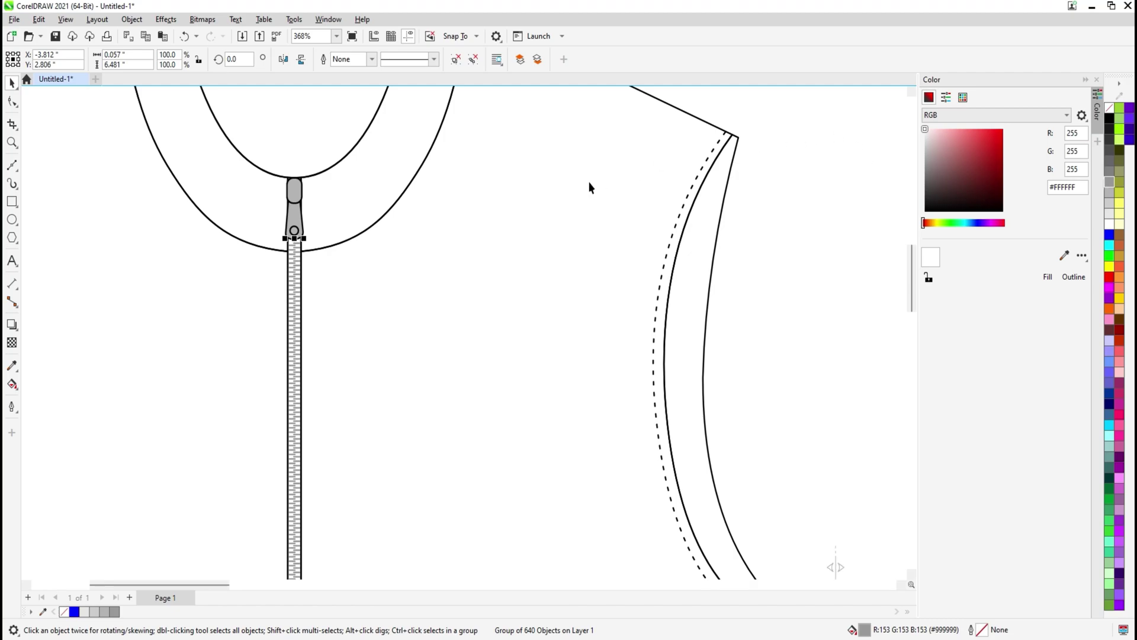
Align the top of the teeth group with the top edge of the traced vest's zipper strip.
click(717, 248)
drag(295, 296, 296, 331)
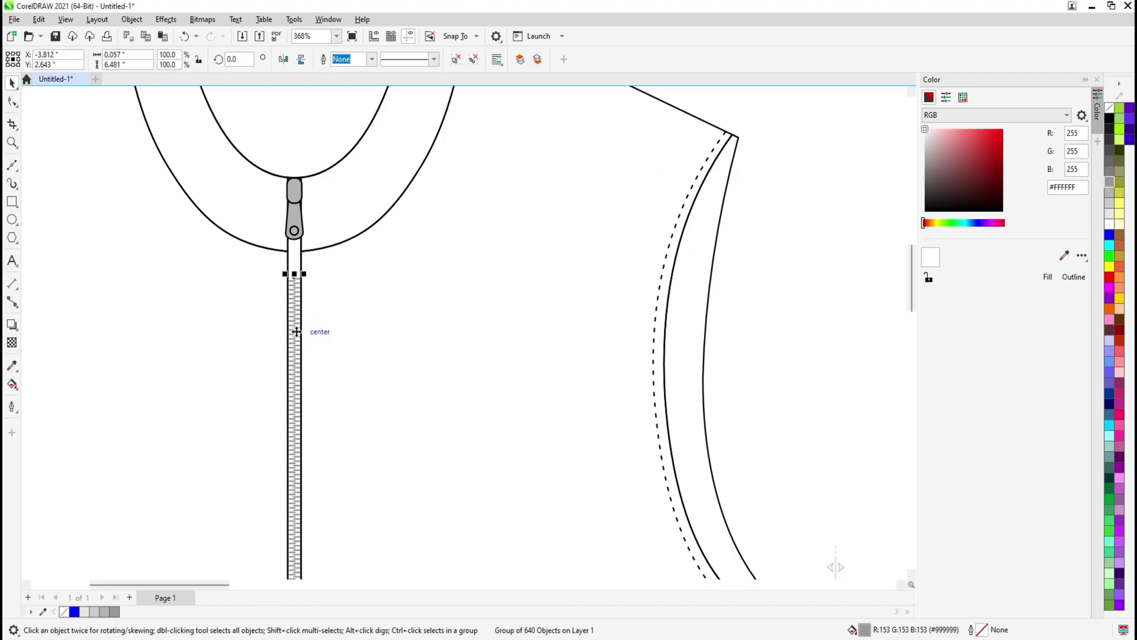
shift+click(293, 253)
key(t)
click(880, 270)
scroll(438, 264, down, 6)
scroll(424, 408, up, 4)
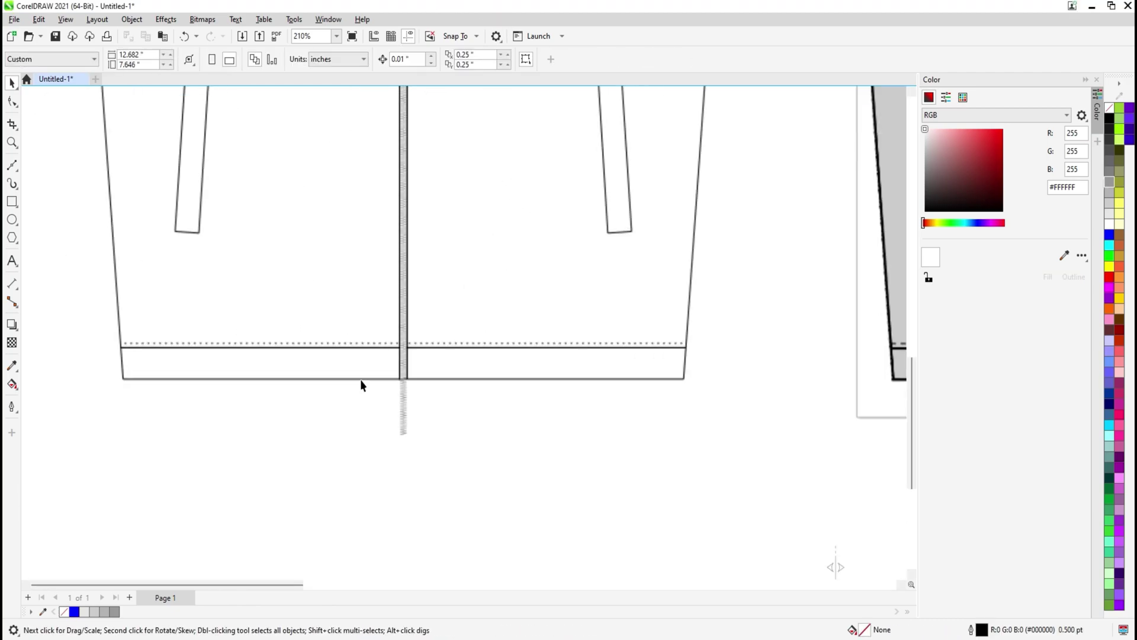
Place the teeth group inside the zipper strip as a PowerClip to trim the teeth extending past the hem.
scroll(395, 381, up, 5)
click(460, 394)
scroll(463, 362, up, 4)
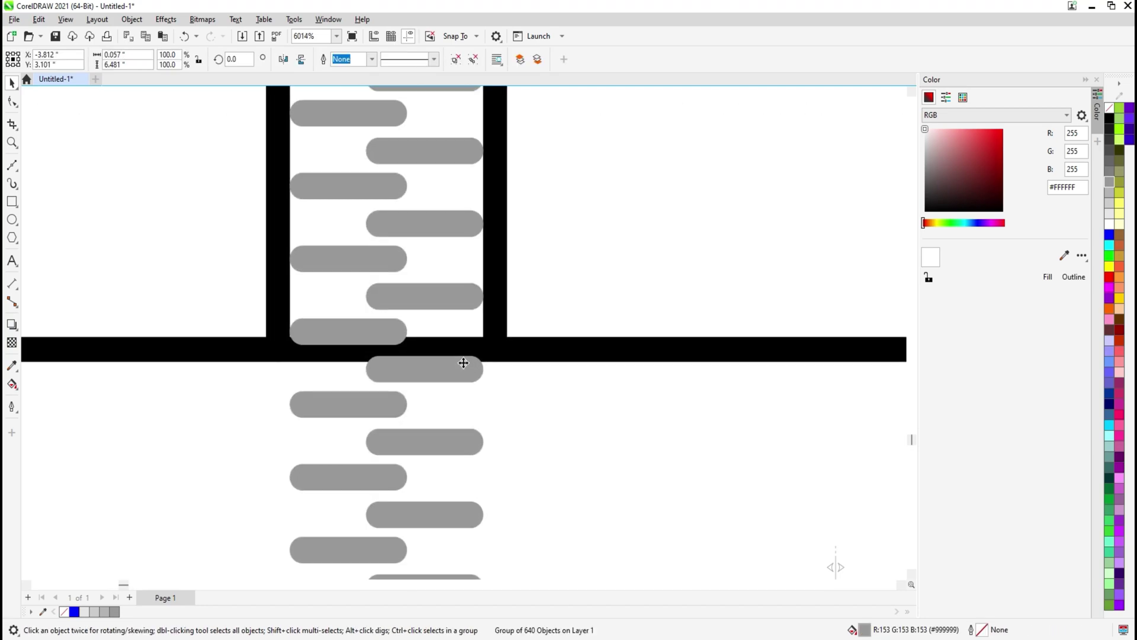
click(463, 326)
scroll(336, 323, down, 10)
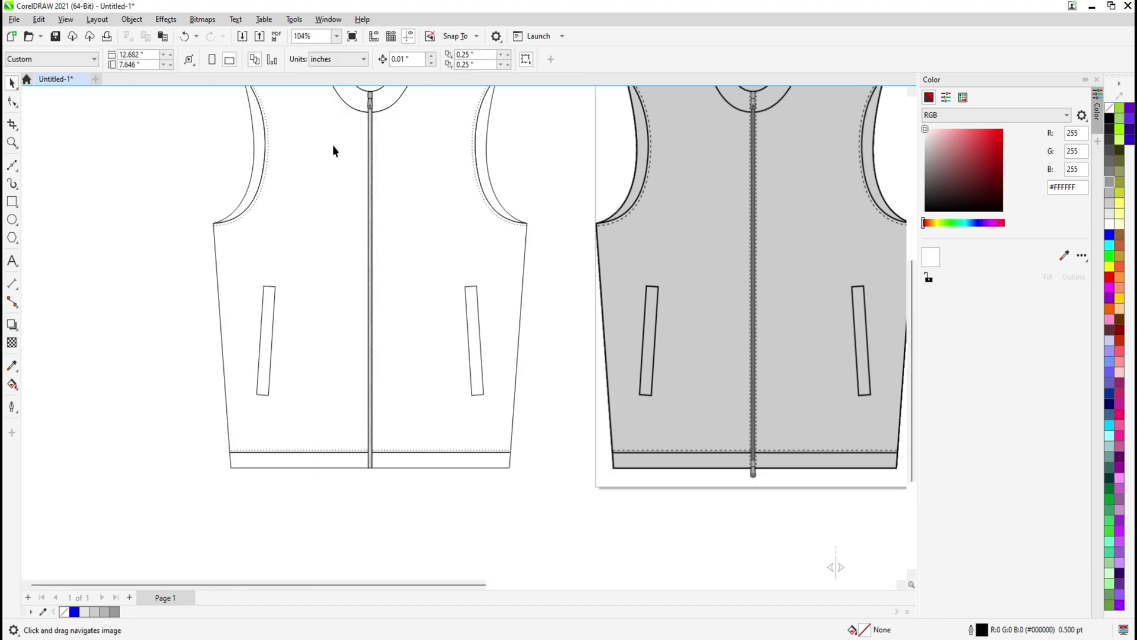
Copy the zipper pull from the neckline to the lower end of the zipper at the hem.
drag(333, 144, 333, 228)
scroll(370, 185, up, 2)
click(370, 183)
scroll(370, 185, down, 3)
drag(369, 188, 388, 280)
scroll(366, 493, up, 5)
scroll(384, 481, up, 2)
click(351, 294)
scroll(350, 293, down, 6)
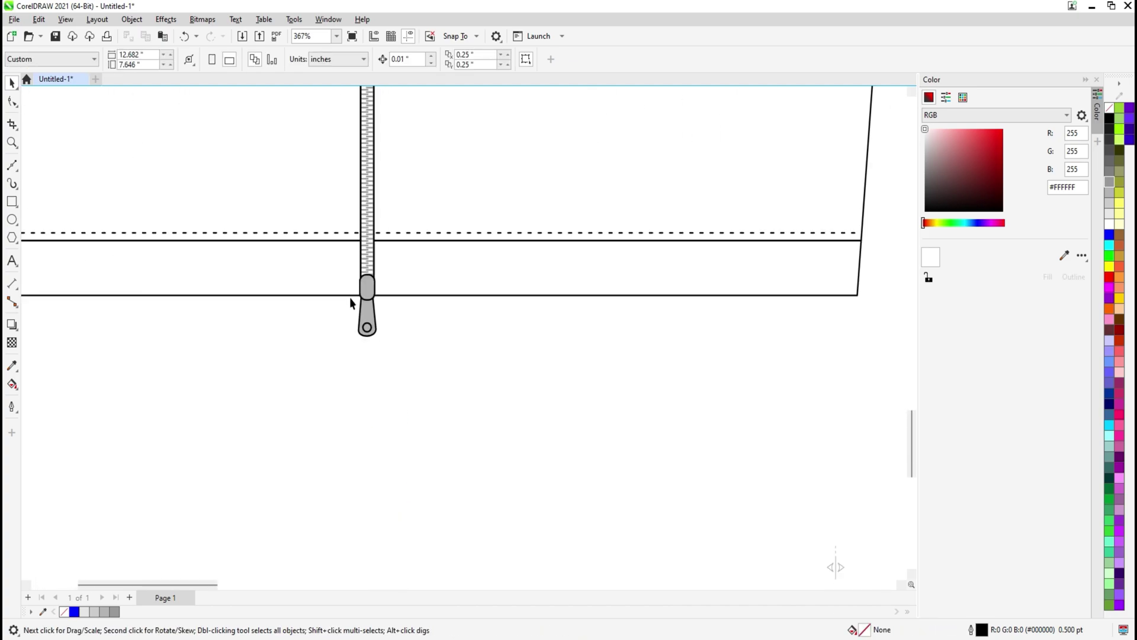
Try darker grey fills on the zipper strip behind the teeth, ending with black.
scroll(370, 250, up, 7)
click(372, 251)
scroll(413, 276, down, 6)
click(1111, 171)
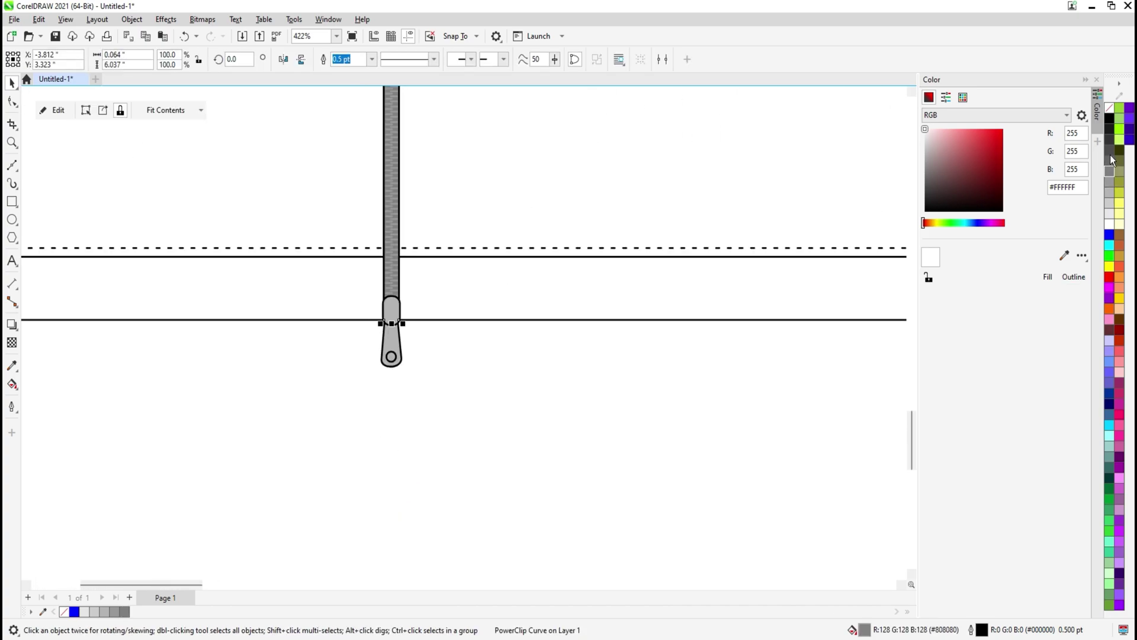
click(1109, 150)
click(1108, 130)
click(1109, 121)
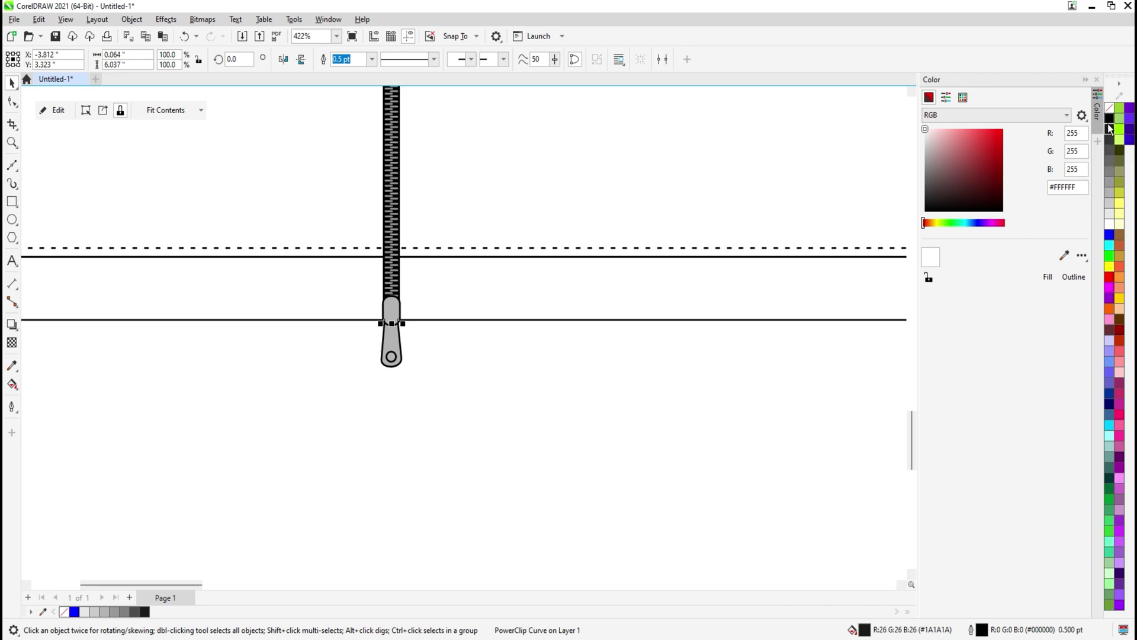
click(835, 565)
Sample the template vest's light grey fill #CCCCCC as the current color.
scroll(403, 349, down, 9)
drag(556, 307, 531, 491)
scroll(551, 448, down, 1)
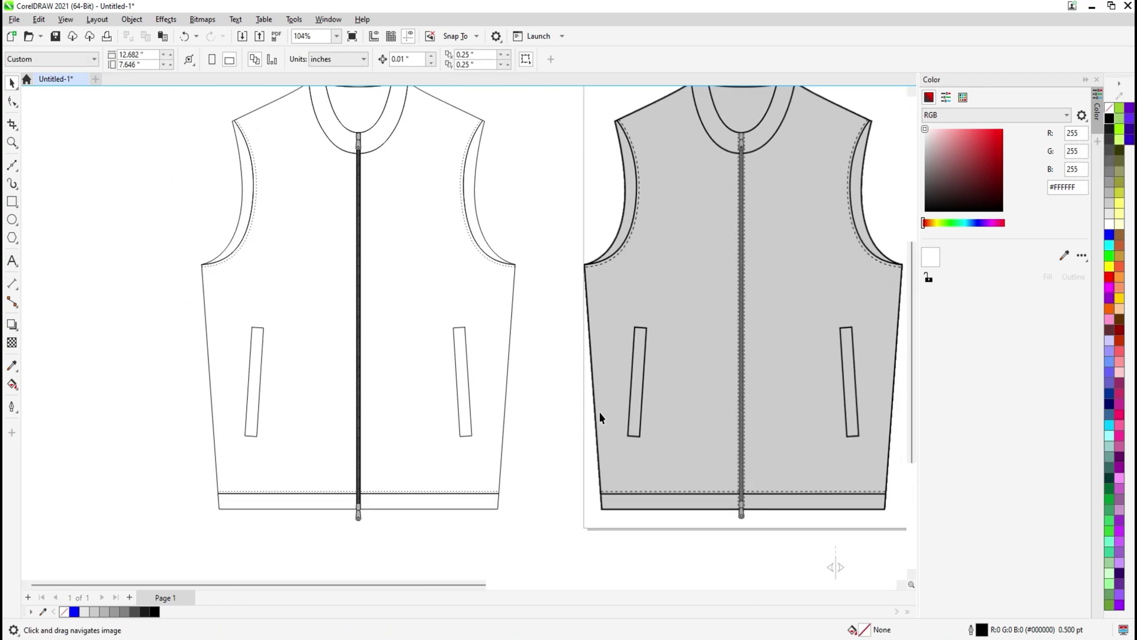
scroll(767, 468, up, 11)
click(1064, 255)
click(823, 302)
scroll(640, 382, down, 8)
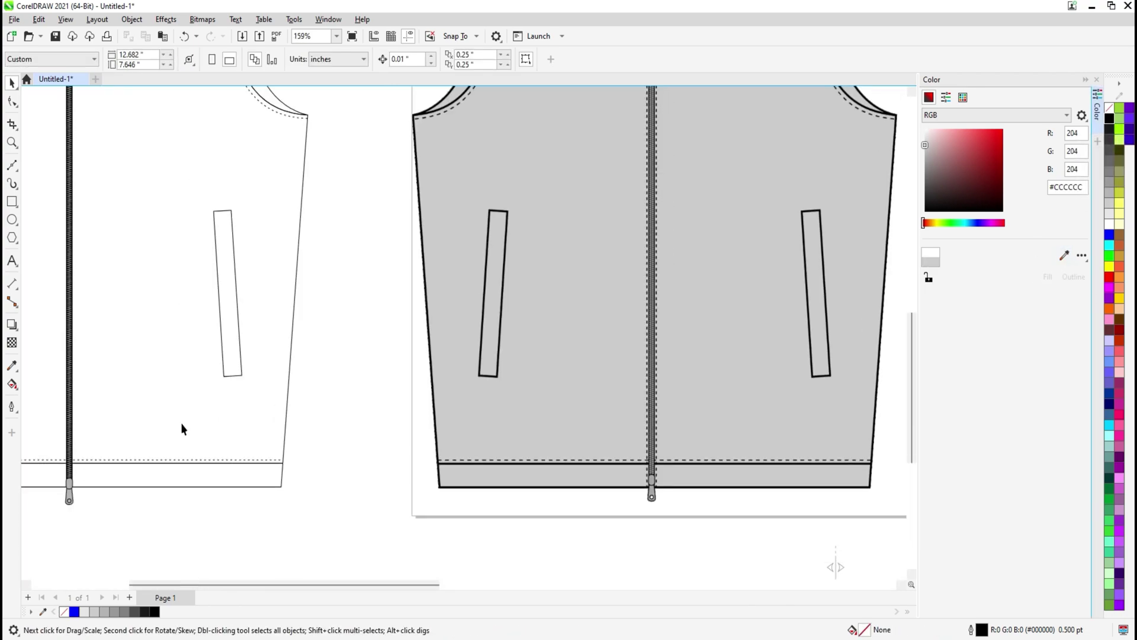
Fill both front body panels and both halves of the bottom hem band with the sampled grey #CCCCCC.
drag(184, 430, 450, 375)
click(478, 347)
key(ctrl+r)
key(ctrl+z)
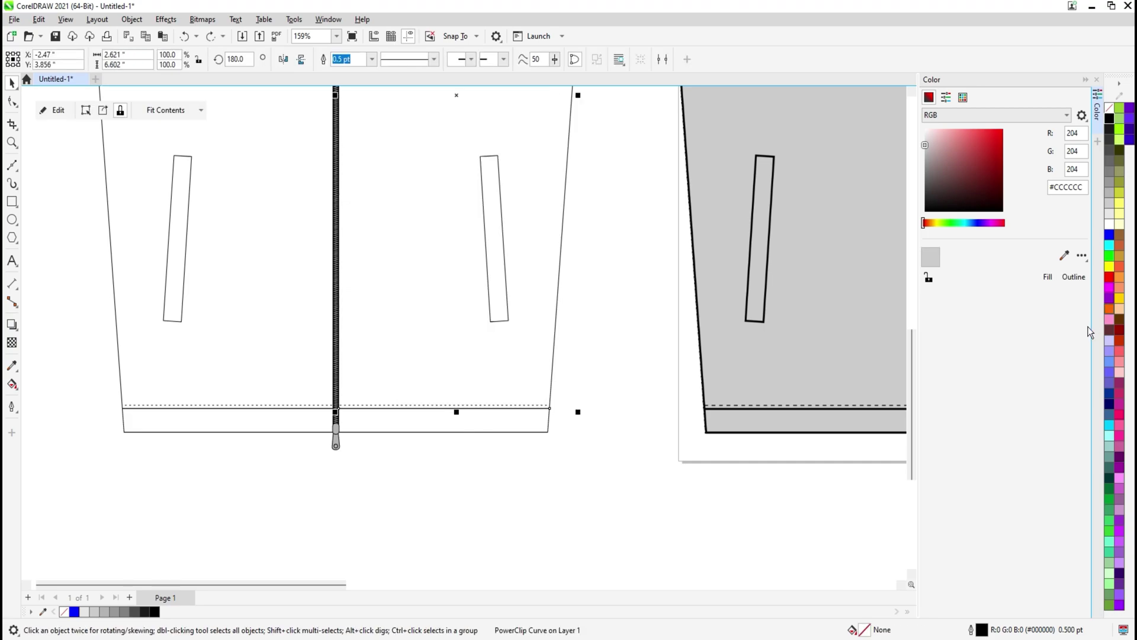
click(1047, 276)
click(511, 453)
click(514, 422)
shift+click(525, 394)
key(ctrl+r)
click(215, 422)
shift+click(210, 326)
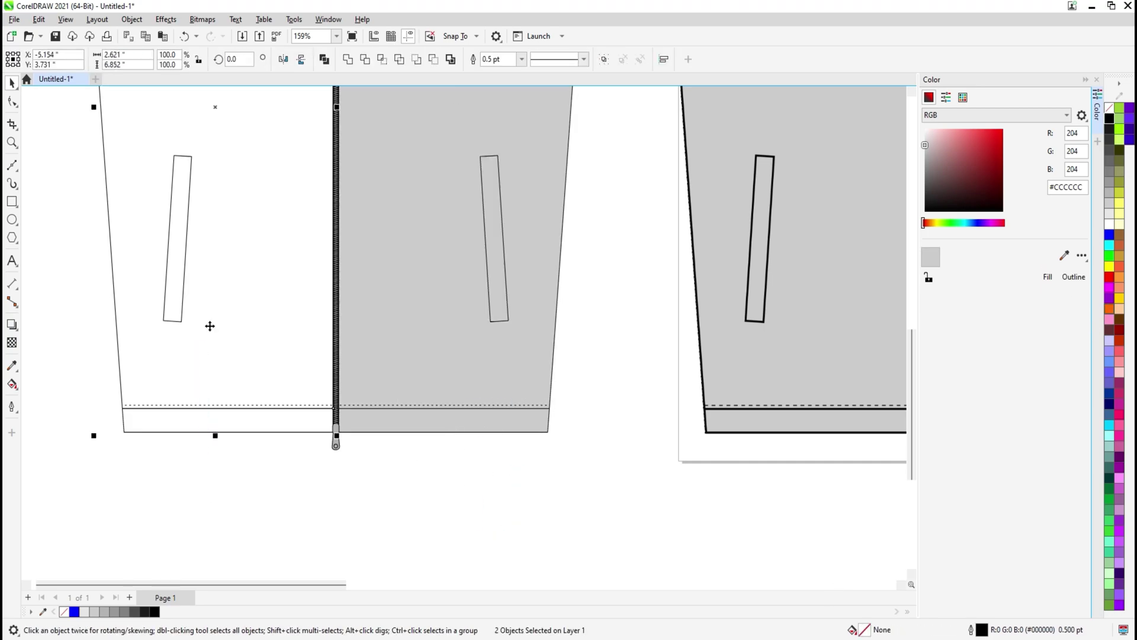
key(ctrl+r)
Fill both front collar halves and the back collar piece with the same grey #CCCCCC.
scroll(308, 349, down, 2)
drag(297, 157, 341, 361)
scroll(340, 361, up, 2)
click(330, 139)
key(ctrl+r)
click(421, 119)
key(ctrl+r)
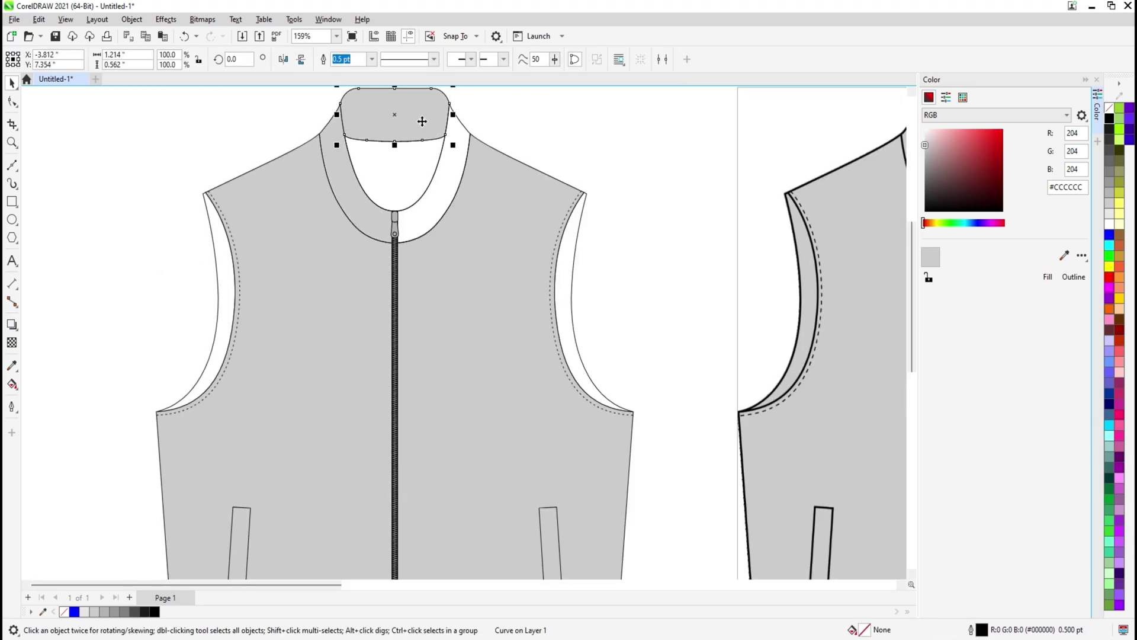
click(450, 169)
key(ctrl+r)
Apply the lighter grey fill #E6E6E6 to both inner armhole pieces and the inner neck shape.
click(574, 238)
click(1113, 203)
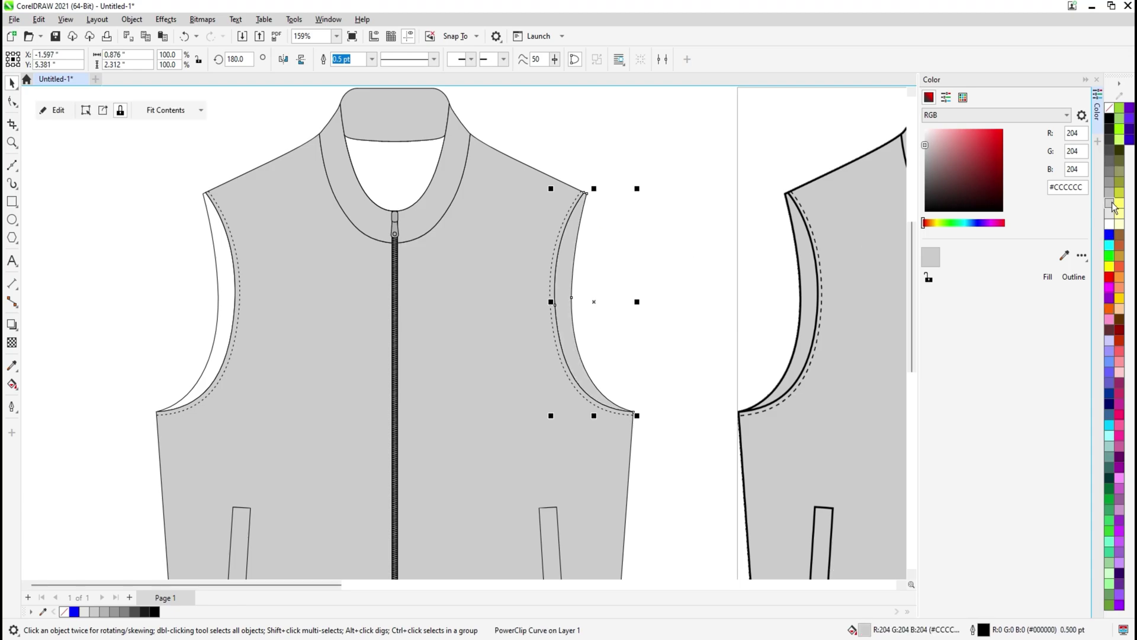
click(1108, 213)
click(407, 172)
key(ctrl+r)
click(227, 272)
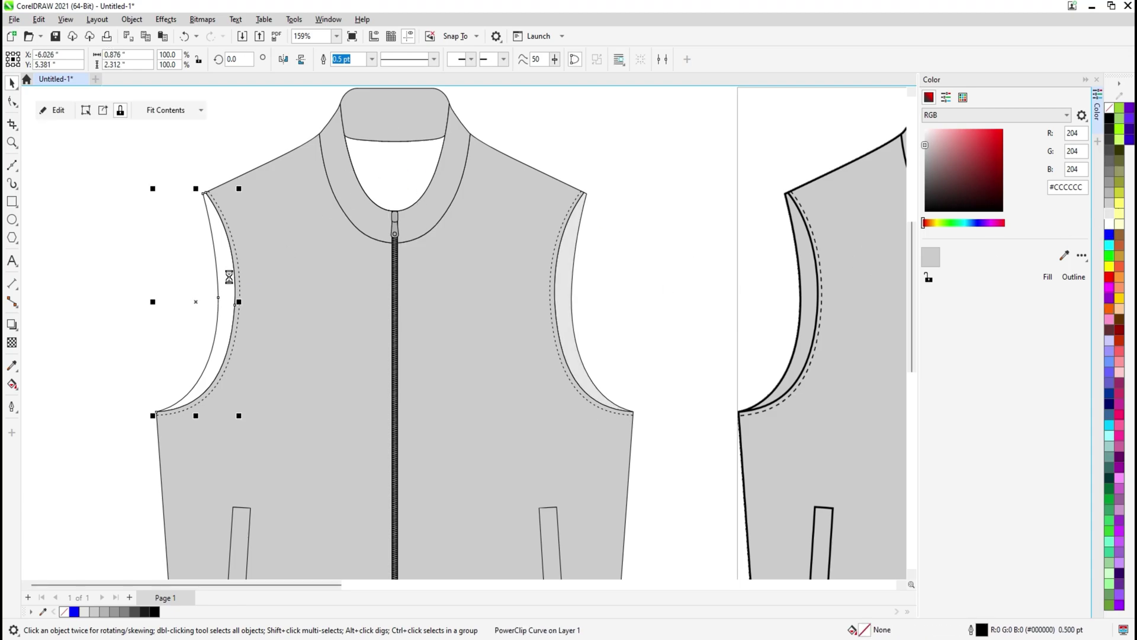
key(ctrl+r)
Try filling both pockets inside the front panels with grey #B3B3B3.
drag(545, 513, 524, 375)
ctrl+click(524, 375)
click(216, 398)
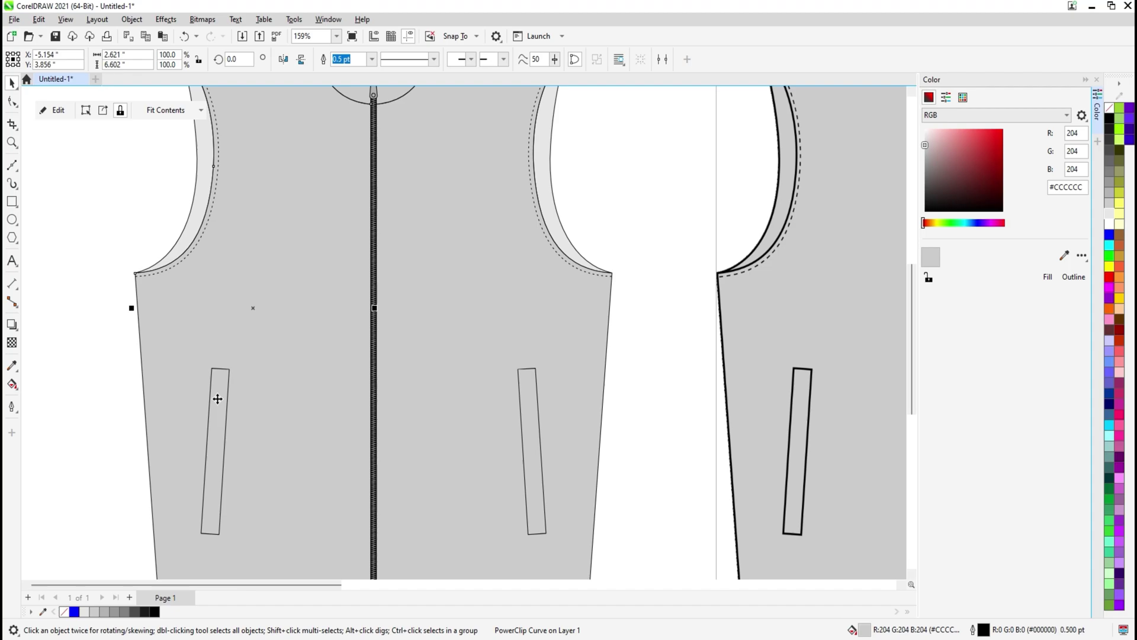
ctrl+click(215, 398)
click(1108, 194)
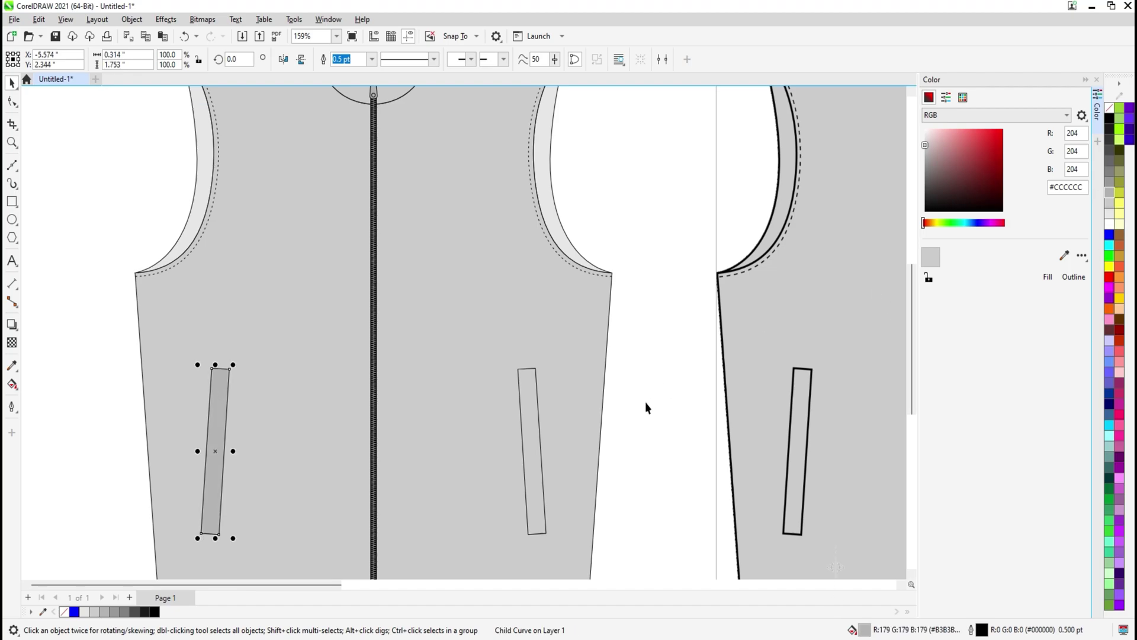
click(529, 389)
ctrl+click(529, 390)
key(ctrl+r)
key(Escape)
Undo the grey fills on both pockets.
scroll(465, 327, down, 1)
key(ctrl+z)
key(ctrl+z)
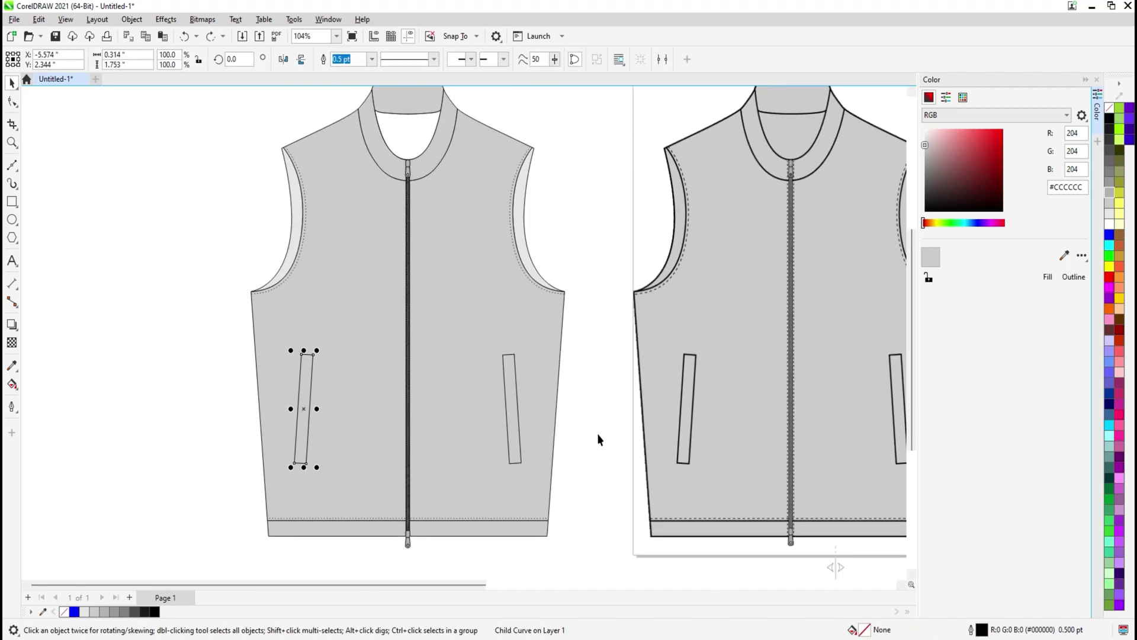
click(597, 433)
Fill the zipper strip behind the teeth with the sampled grey #CCCCCC.
drag(559, 390, 450, 378)
scroll(296, 487, up, 2)
click(300, 479)
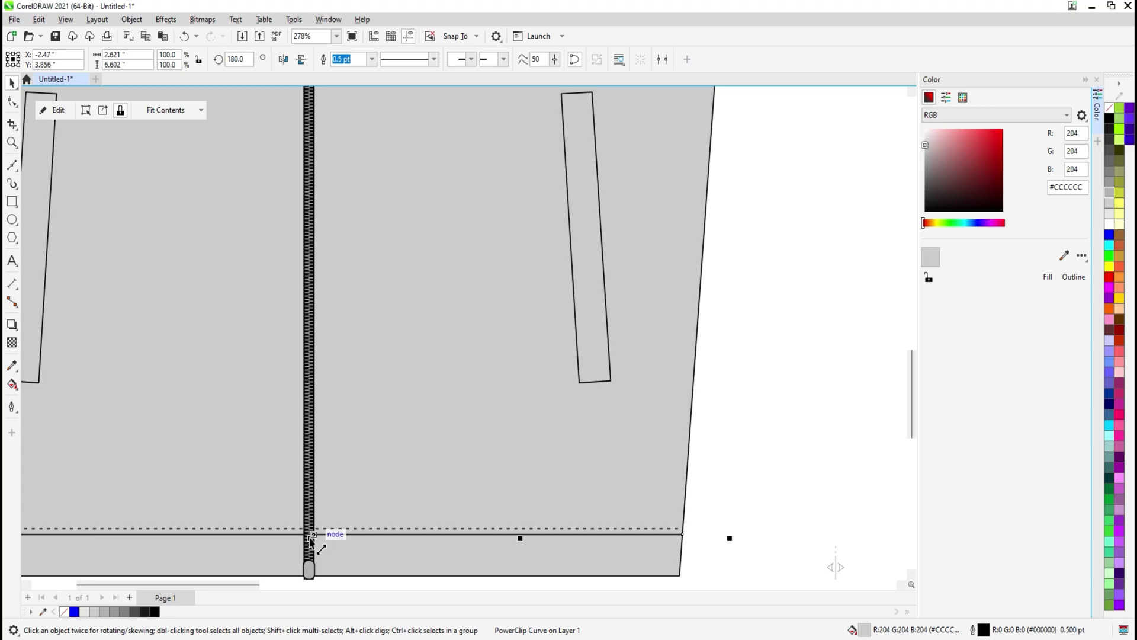
click(308, 513)
click(1047, 278)
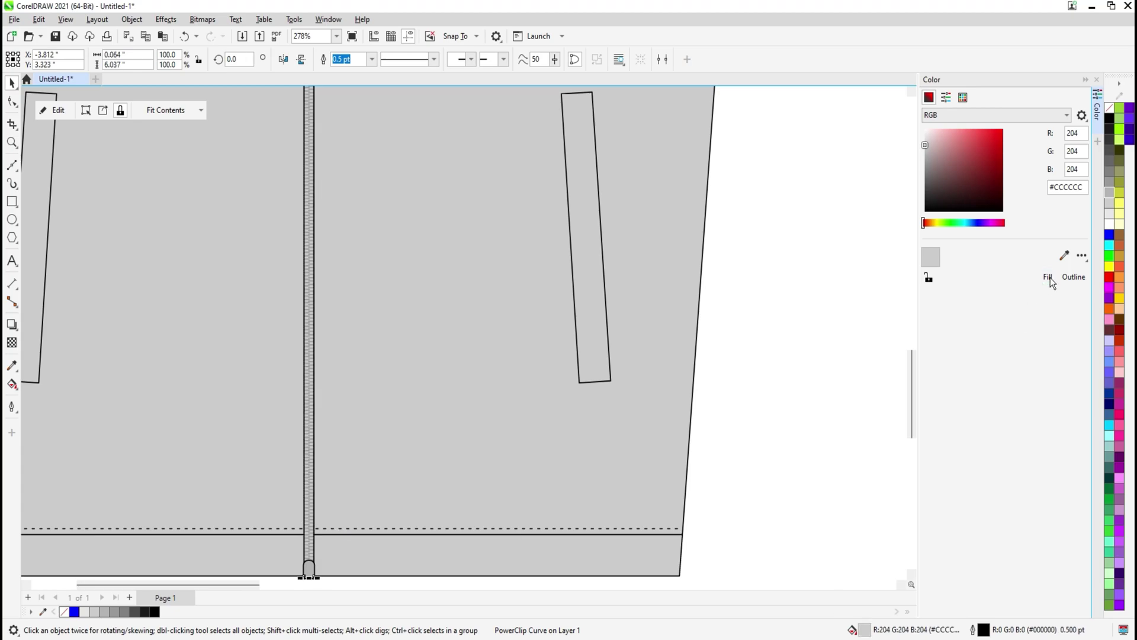
click(834, 564)
scroll(404, 368, down, 4)
drag(398, 424, 495, 383)
drag(254, 134, 542, 494)
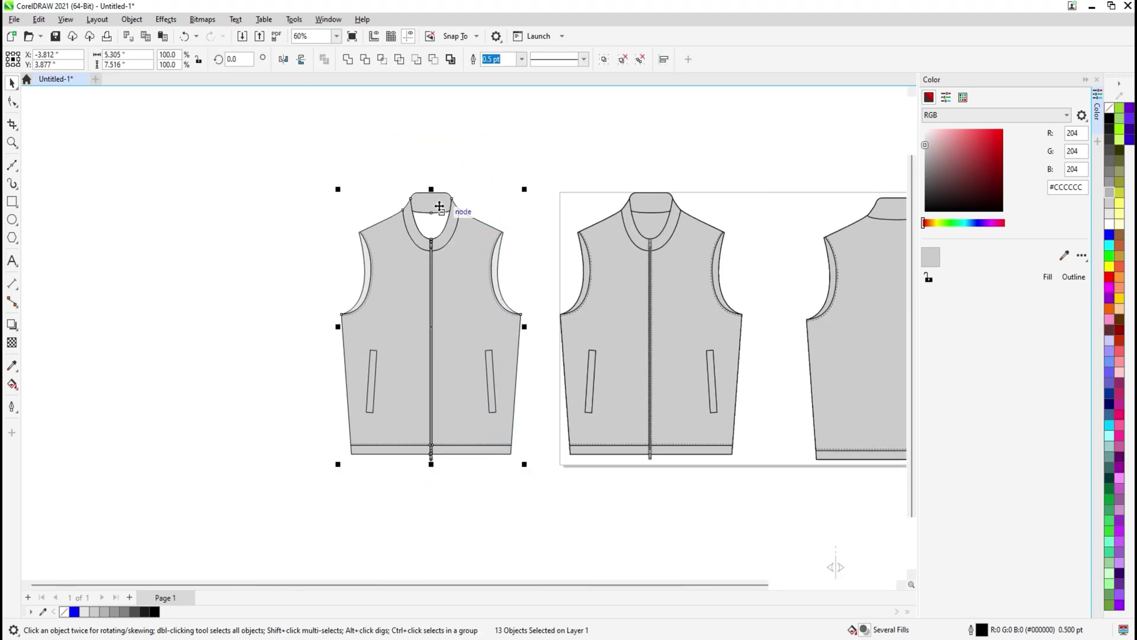
scroll(437, 197, up, 2)
key(Escape)
Join the overlapping end nodes at the lowest point of the inner neck curve to close the shape.
drag(414, 314, 442, 329)
key(ctrl+z)
key(F10)
scroll(424, 381, up, 1)
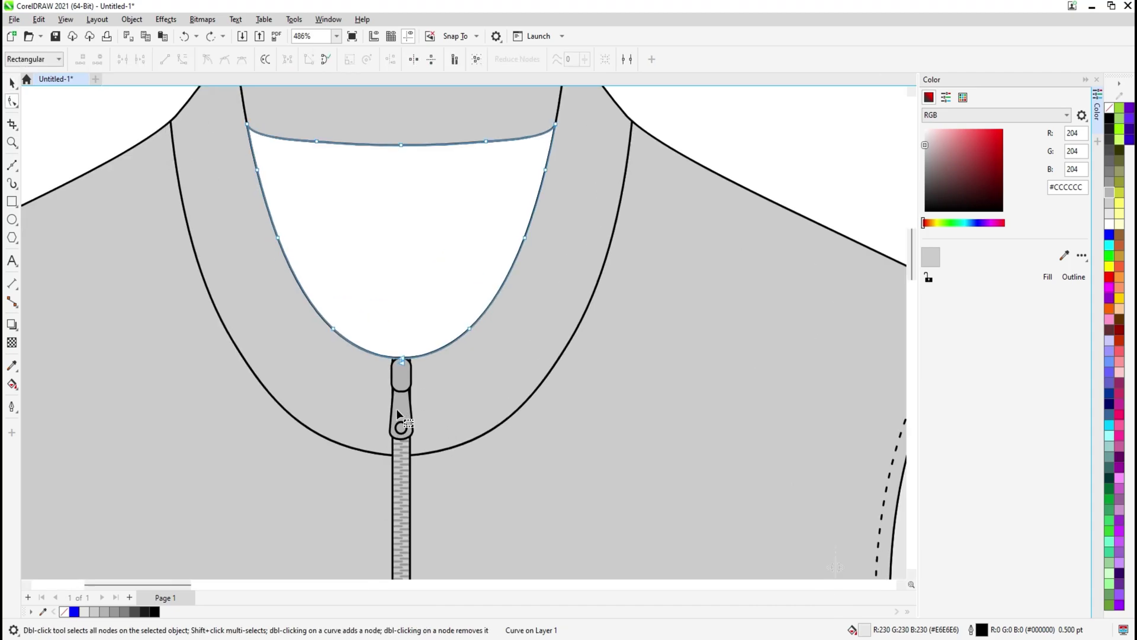
drag(393, 409, 418, 341)
click(122, 59)
key(space)
scroll(356, 292, down, 2)
key(Escape)
Select the complete front vest drawing and place a copy level with it over the back view template.
scroll(451, 291, down, 3)
drag(223, 209, 509, 495)
drag(468, 343, 538, 327)
drag(490, 376, 290, 375)
drag(347, 377, 837, 385)
right_click(837, 385)
drag(850, 397, 636, 373)
scroll(568, 434, up, 5)
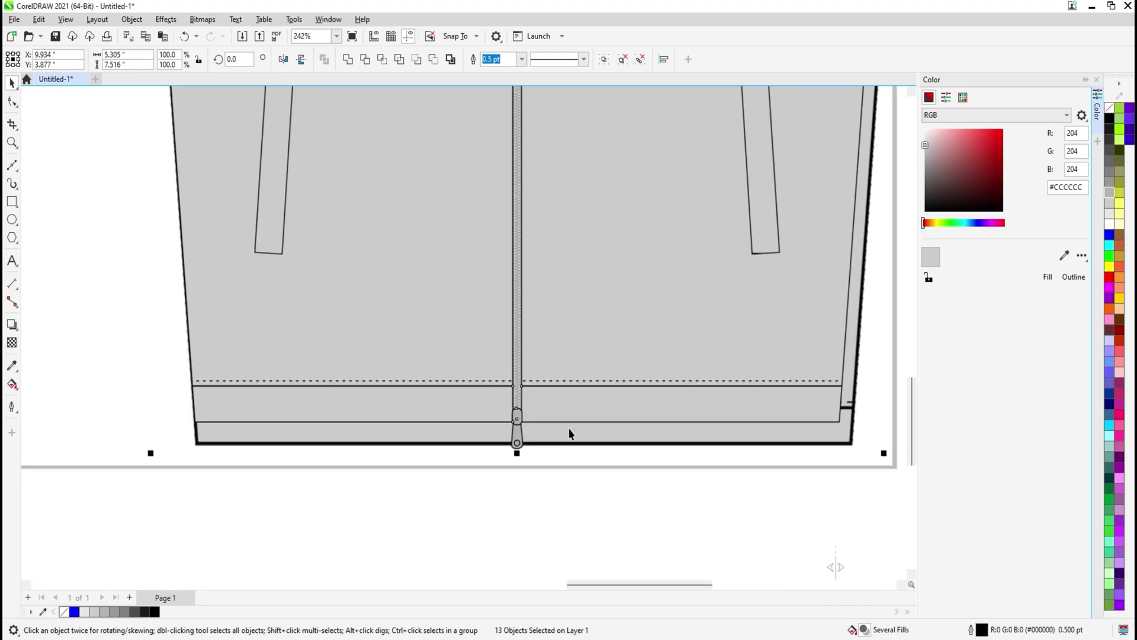
Nudge the copied vest drawing until its hem and collar line up with the back view template.
drag(557, 438, 561, 442)
scroll(557, 437, down, 5)
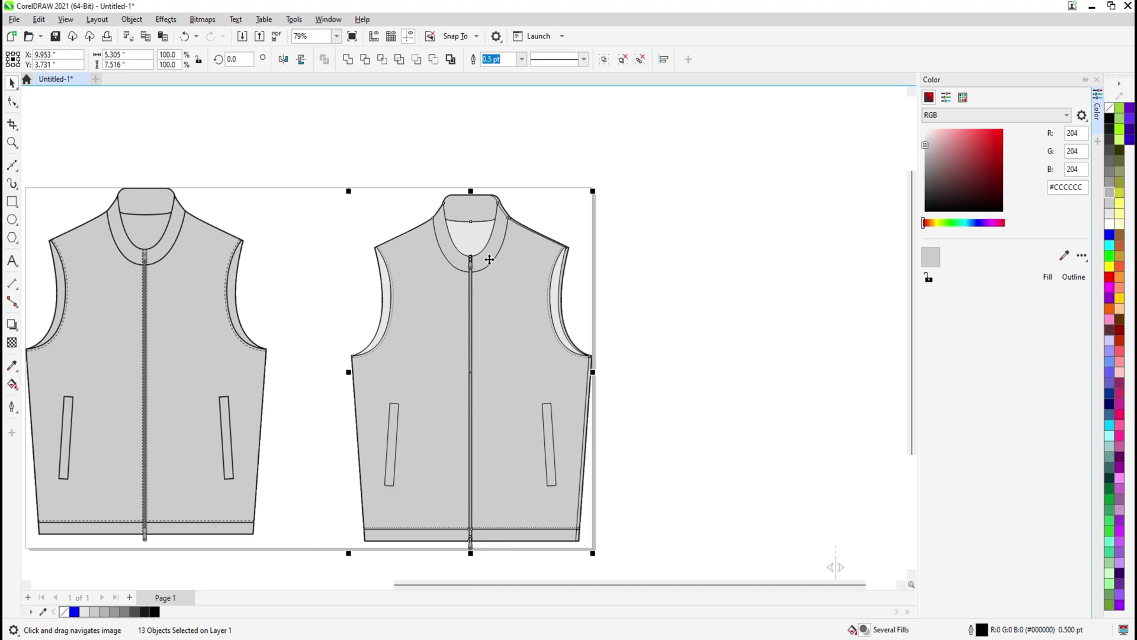
scroll(559, 308, up, 6)
mouse_move(332, 227)
mouse_down()
mouse_move(352, 247)
mouse_move(334, 227)
mouse_up()
scroll(334, 227, down, 5)
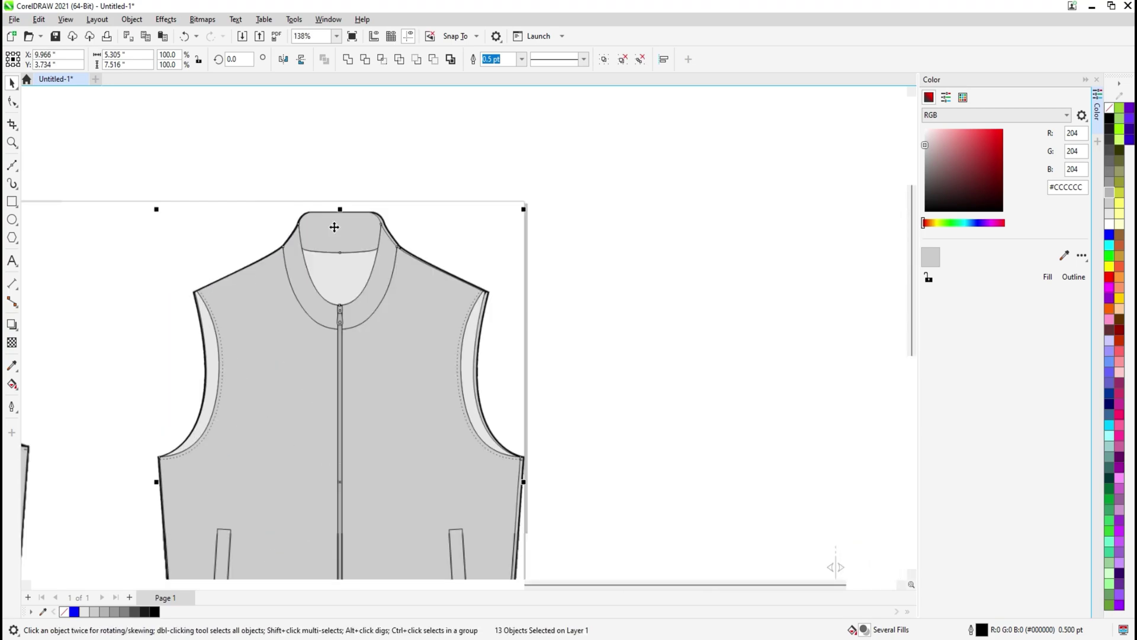
Delete the zipper pull at the hem of the copied vest.
click(467, 379)
scroll(379, 438, up, 3)
click(376, 511)
key(Delete)
Weld the zipper strip and the front body panels into one shape.
click(377, 488)
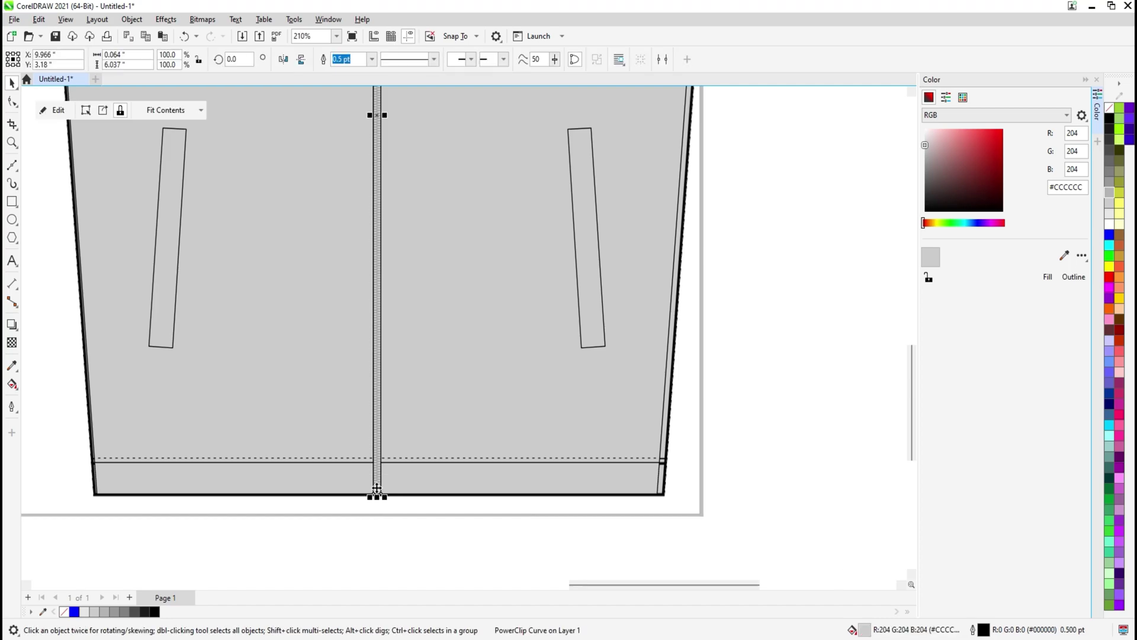
click(393, 478)
shift+click(377, 486)
scroll(377, 487, up, 3)
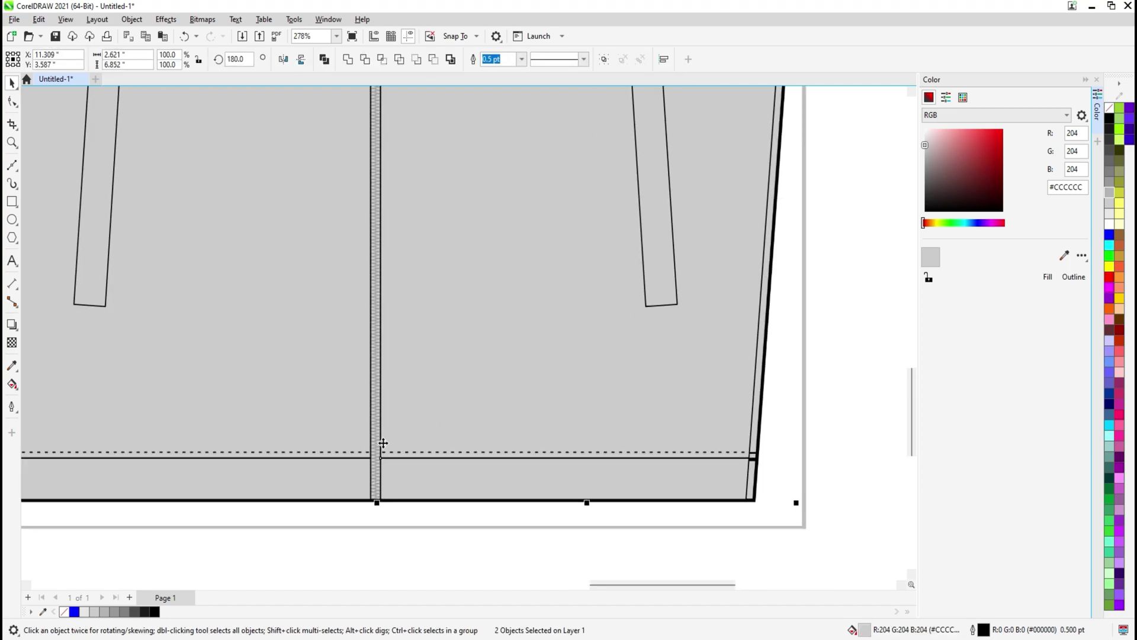
click(350, 65)
Delete the extra nodes where the former zipper strip meets the hem of the welded body.
key(F10)
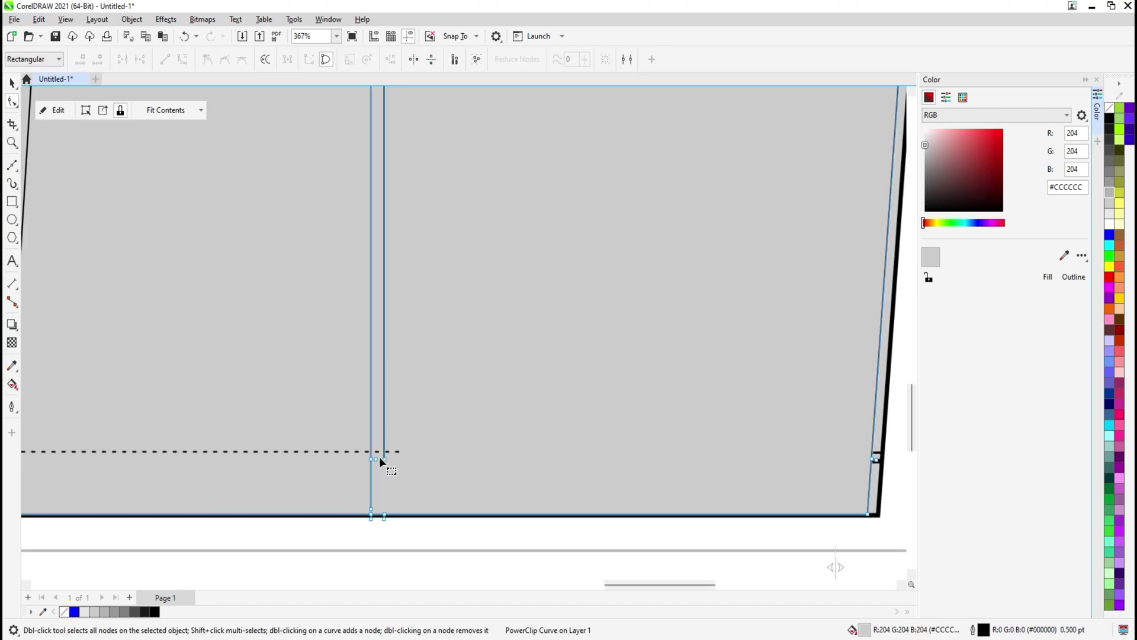
key(Delete)
drag(343, 426, 377, 516)
key(Delete)
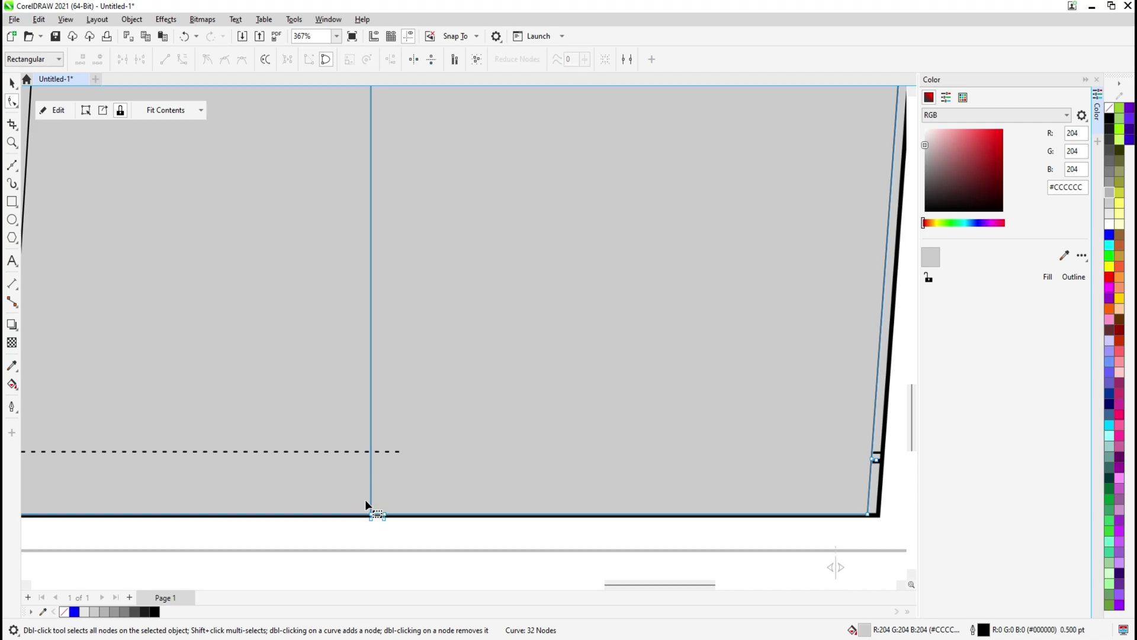
double_click(371, 515)
scroll(385, 429, down, 5)
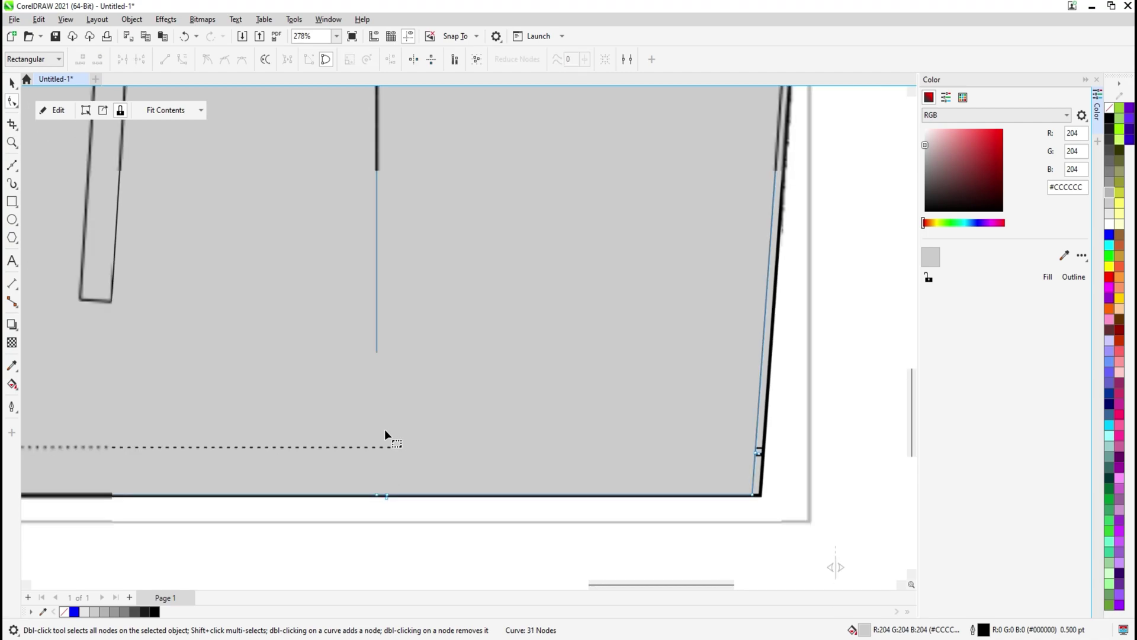
drag(367, 279, 375, 508)
Remove the remaining vertical centre line between the neckline and hem of the welded body shape.
scroll(390, 398, up, 6)
drag(320, 157, 377, 300)
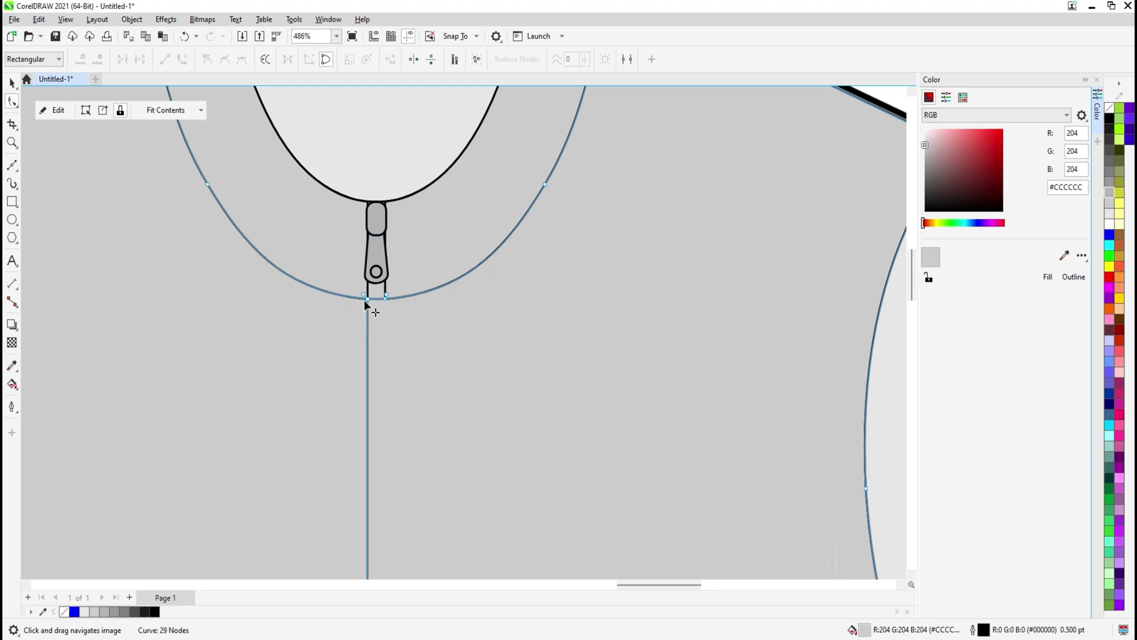
double_click(365, 298)
key(ctrl+z)
scroll(365, 307, down, 1)
scroll(354, 310, down, 6)
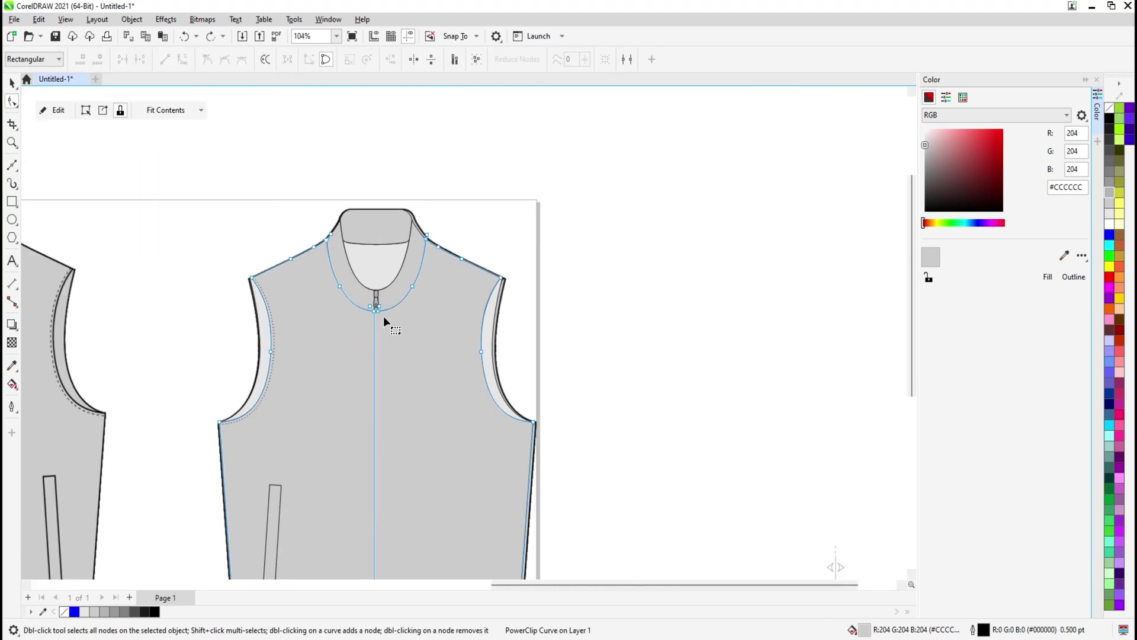
click(379, 422)
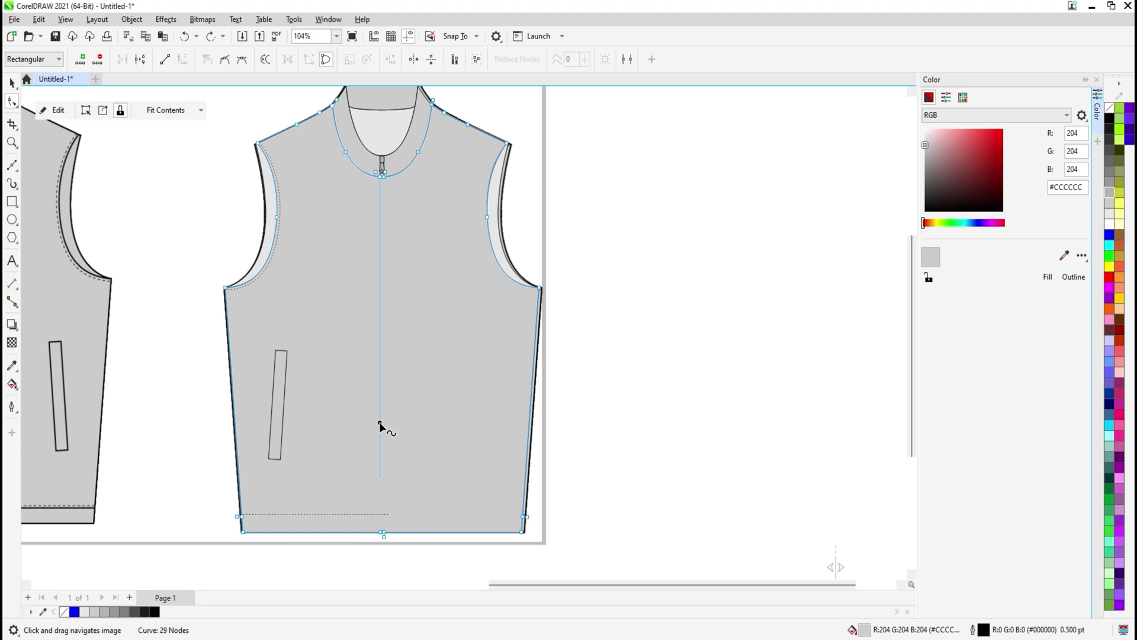
key(l)
scroll(385, 202, up, 6)
drag(394, 400, 380, 368)
scroll(388, 364, down, 2)
key(space)
Delete the zipper pull below the inner neck curve.
drag(475, 213, 469, 264)
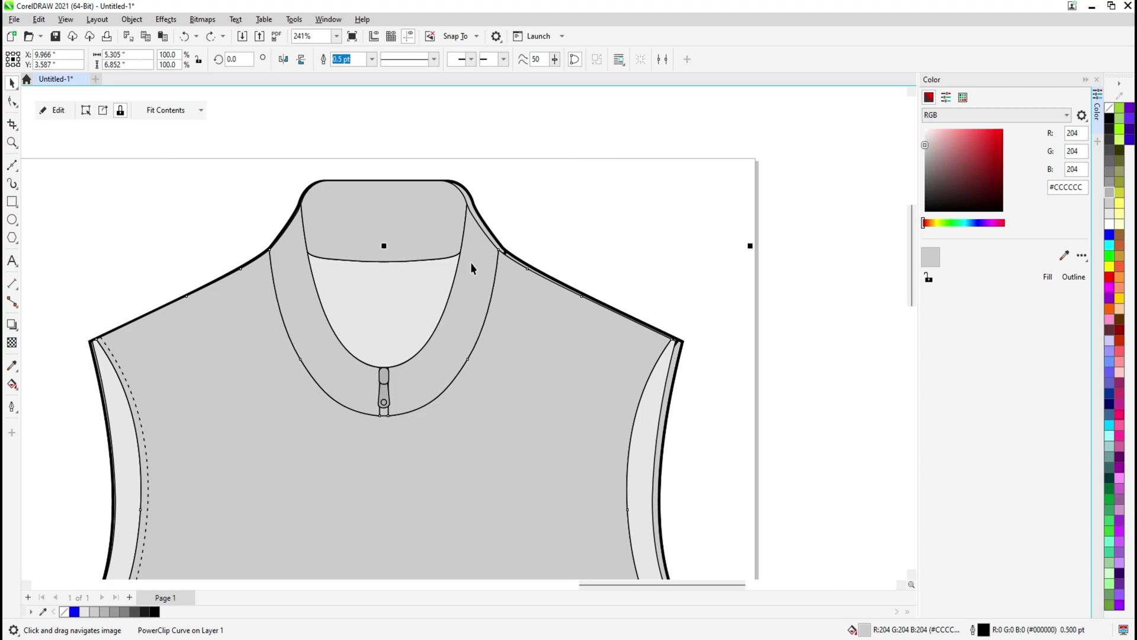
click(471, 264)
scroll(378, 383, up, 2)
click(383, 372)
key(Delete)
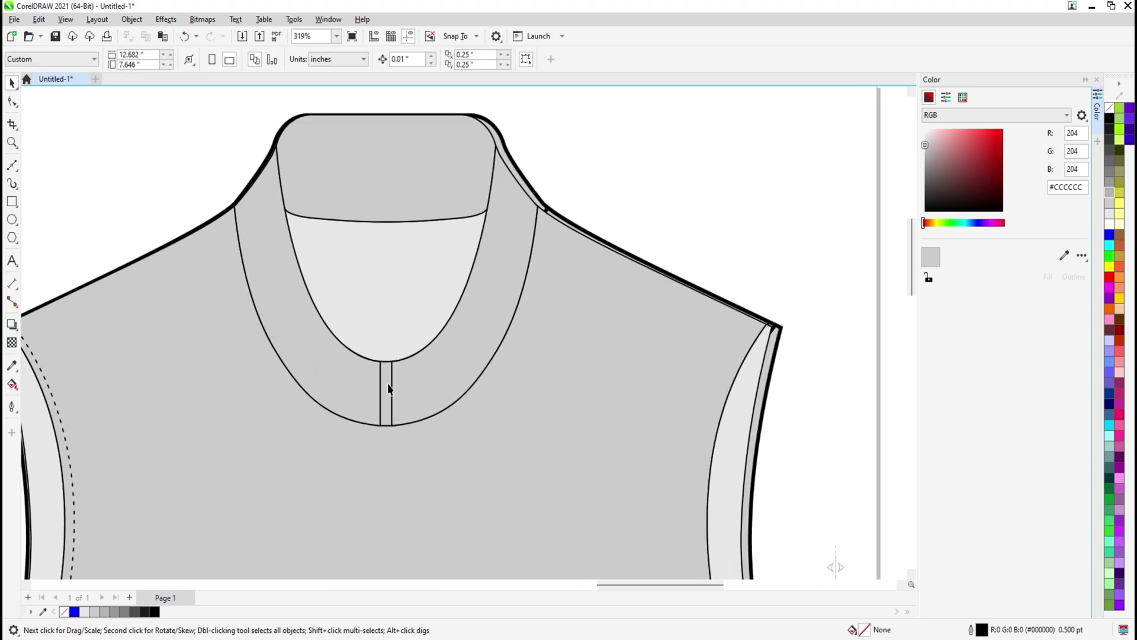
Weld both front collar halves to the body shape.
key(space)
click(395, 383)
shift+click(377, 376)
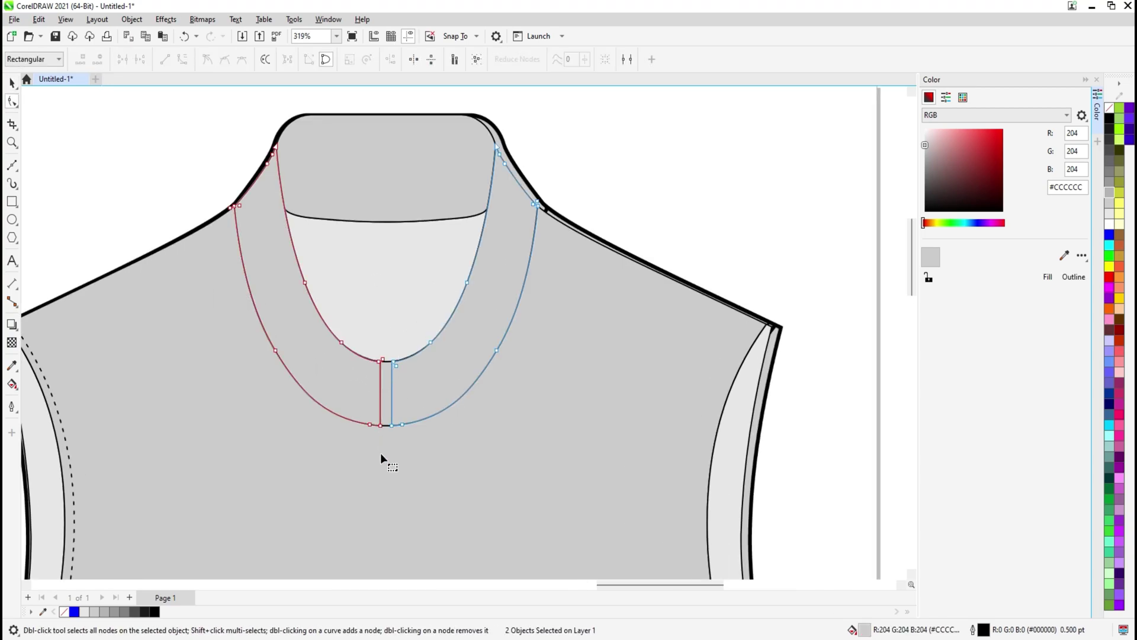
key(space)
shift+click(381, 453)
click(348, 61)
Delete the leftover collar seam and zipper slot nodes below the neck curve and straighten the joining segment.
key(space)
scroll(409, 422, up, 1)
scroll(408, 424, up, 1)
drag(540, 333, 394, 470)
key(Delete)
drag(241, 348, 355, 454)
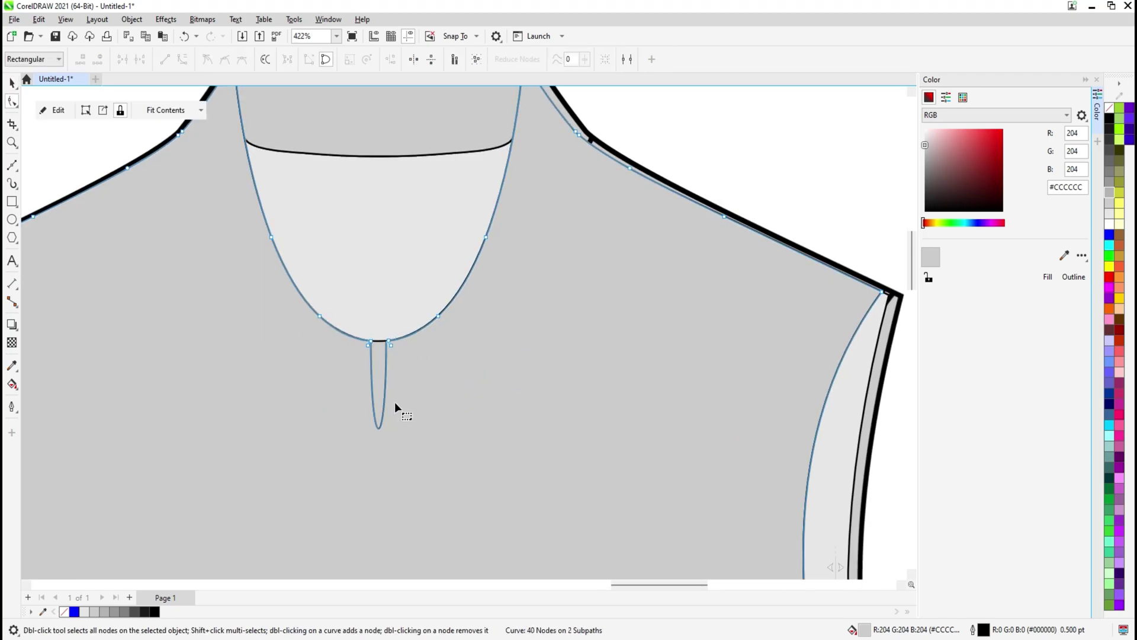
key(l)
scroll(377, 378, down, 4)
key(space)
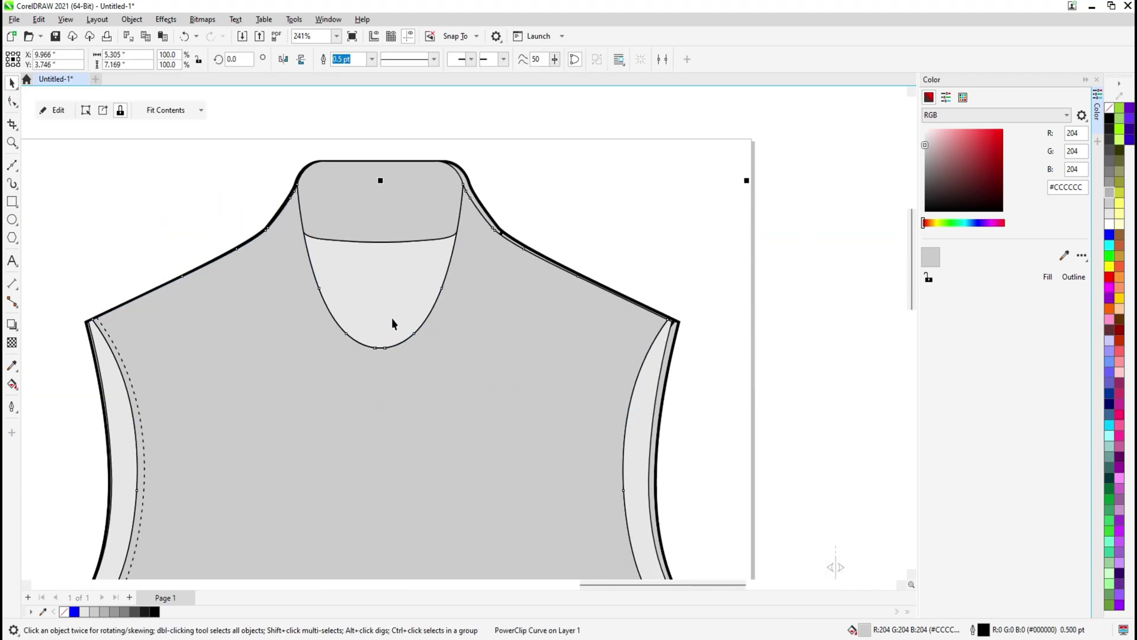
Weld the light grey neck opening to the body and delete the leftover nodes of the inner neck curve.
shift+click(392, 317)
click(347, 59)
key(F10)
drag(329, 379, 468, 281)
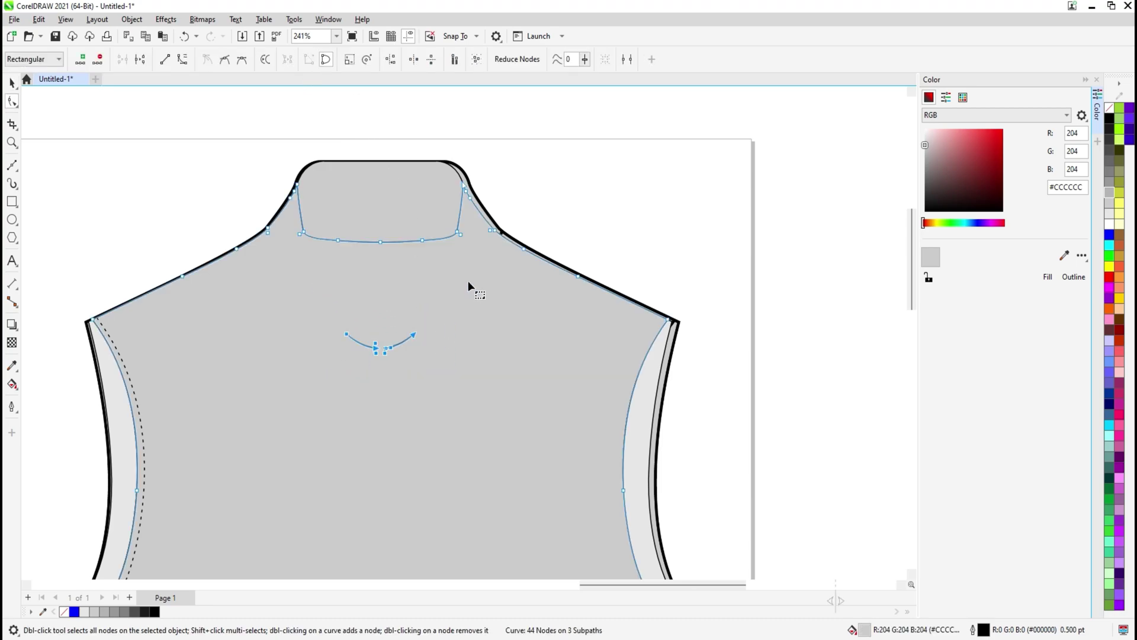
key(Delete)
Weld the back collar panel to the body and delete the stray nodes left inside the collar's edge.
click(421, 238)
key(space)
shift+click(442, 295)
click(347, 60)
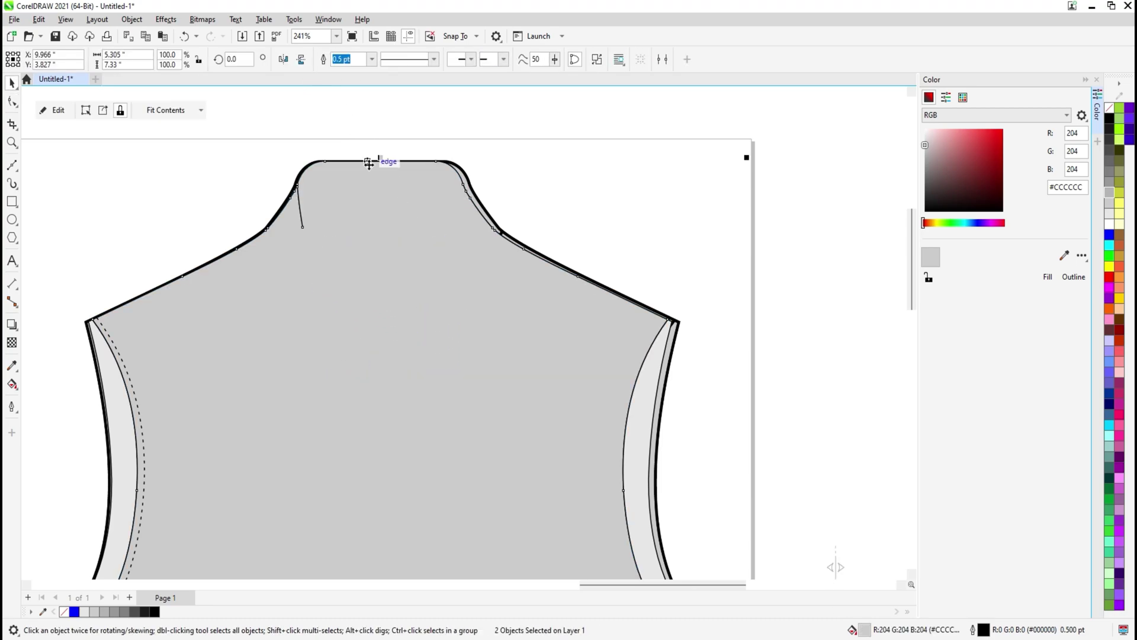
key(F10)
scroll(328, 285, up, 1)
drag(323, 143, 286, 217)
key(Delete)
scroll(283, 215, down, 1)
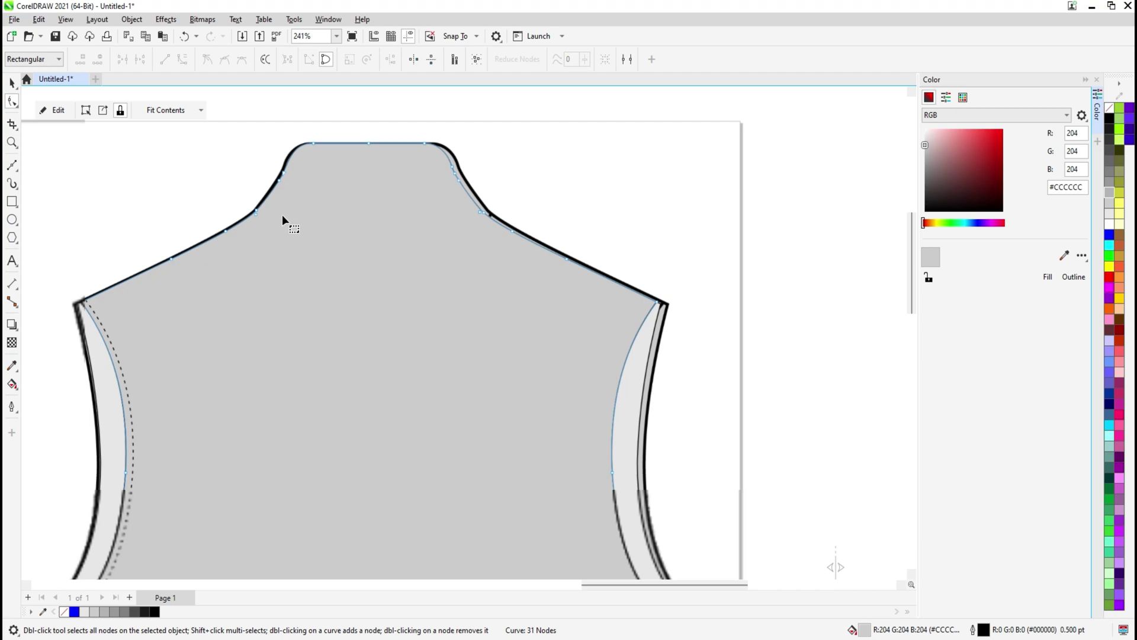
Clear the fill of the welded back shape and delete the remaining pocket.
key(space)
scroll(572, 219, down, 3)
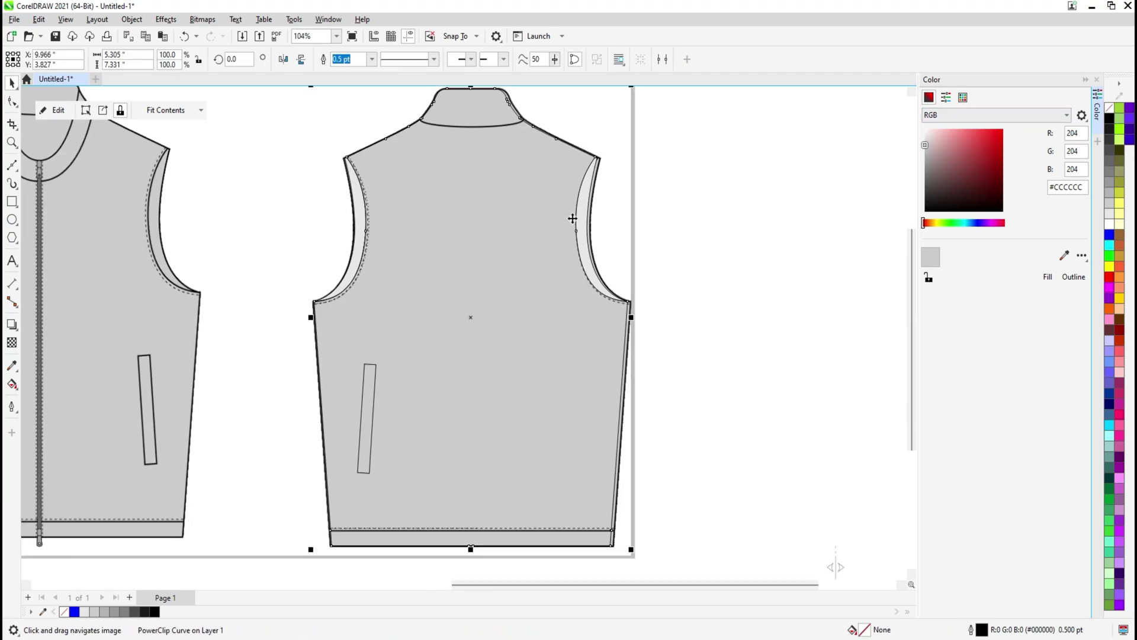
click(363, 389)
key(Delete)
scroll(632, 303, up, 4)
click(603, 305)
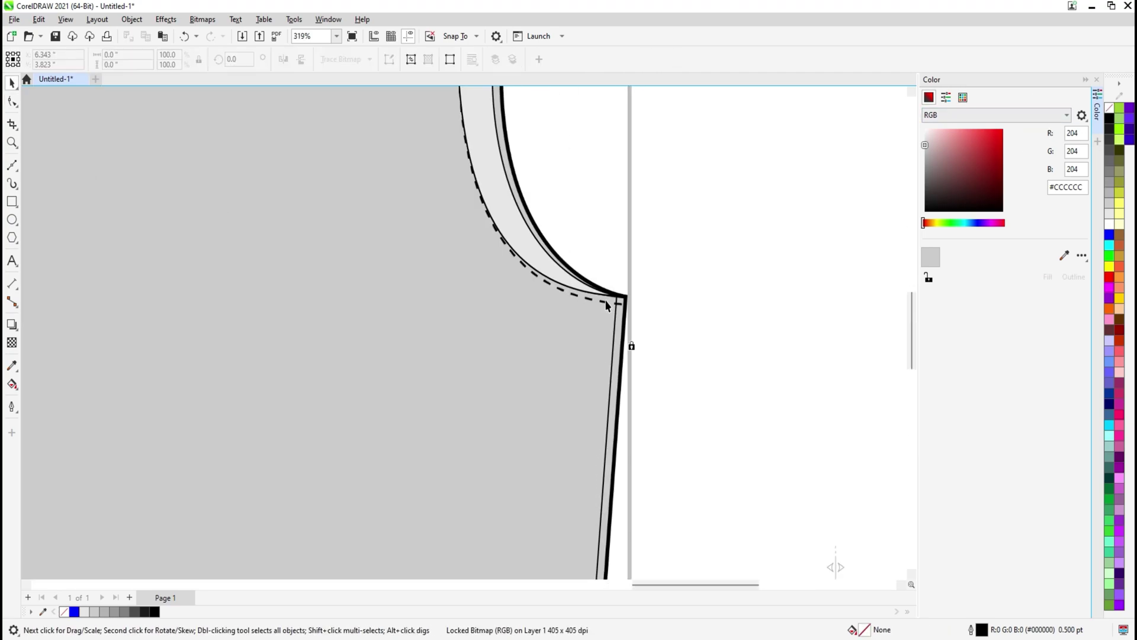
click(605, 317)
click(655, 301)
scroll(610, 323, down, 4)
scroll(498, 486, up, 2)
click(470, 420)
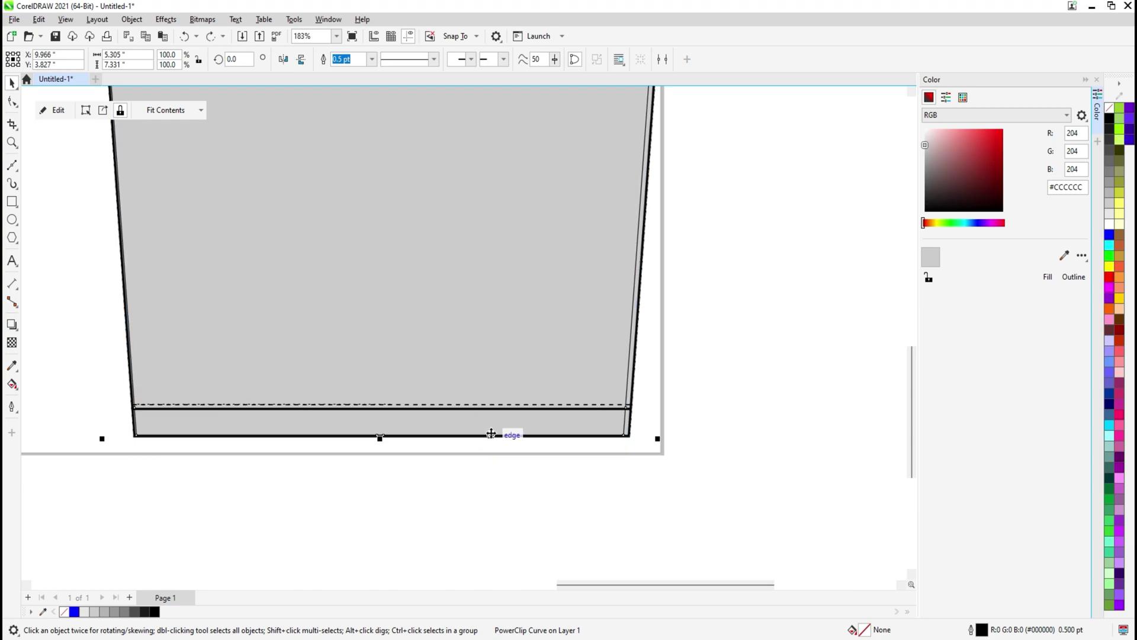
key(space)
scroll(255, 408, up, 2)
key(space)
Stretch the dashed hem stitch line across the full width of the back.
ctrl+click(266, 404)
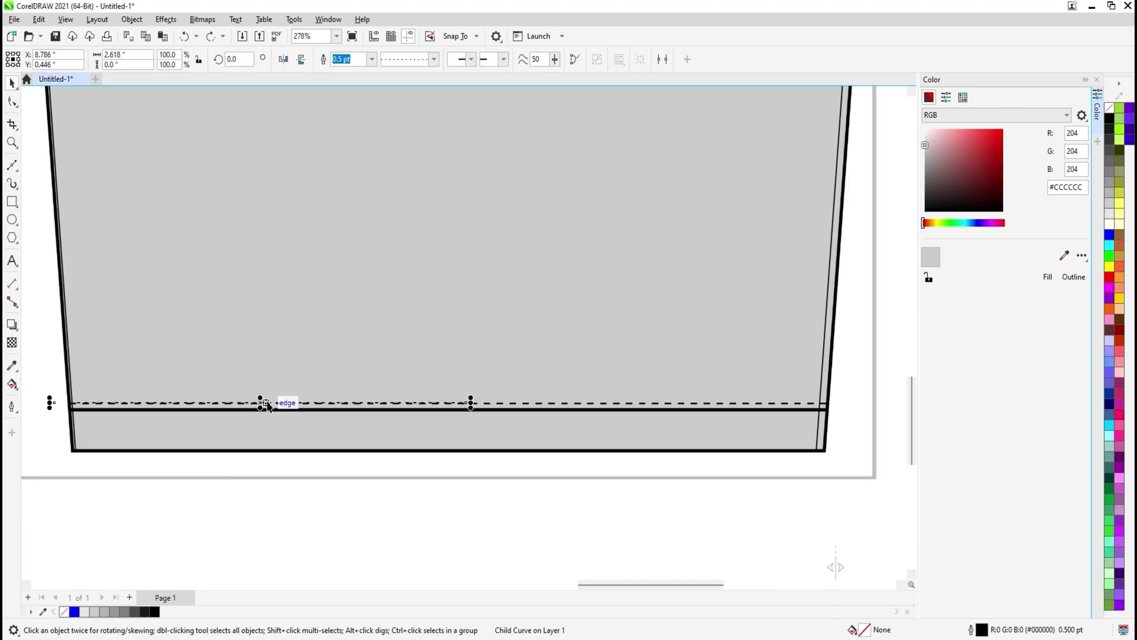
drag(467, 405, 665, 402)
drag(845, 397, 845, 397)
Place a copy of the stitch line on the hem seam just below and give it a solid line style.
scroll(451, 442, up, 2)
drag(451, 391, 454, 401)
right_click(454, 401)
click(424, 59)
click(417, 97)
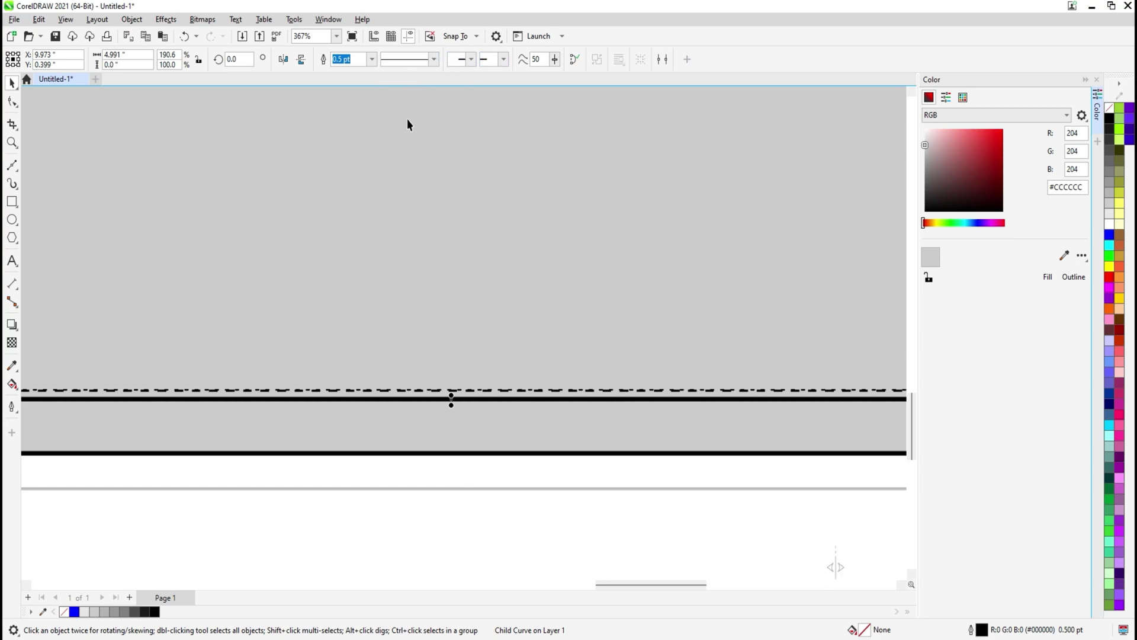
Cut off the overhanging ends of the hem seam line at the body's side edges.
scroll(373, 357, down, 2)
click(383, 374)
click(356, 145)
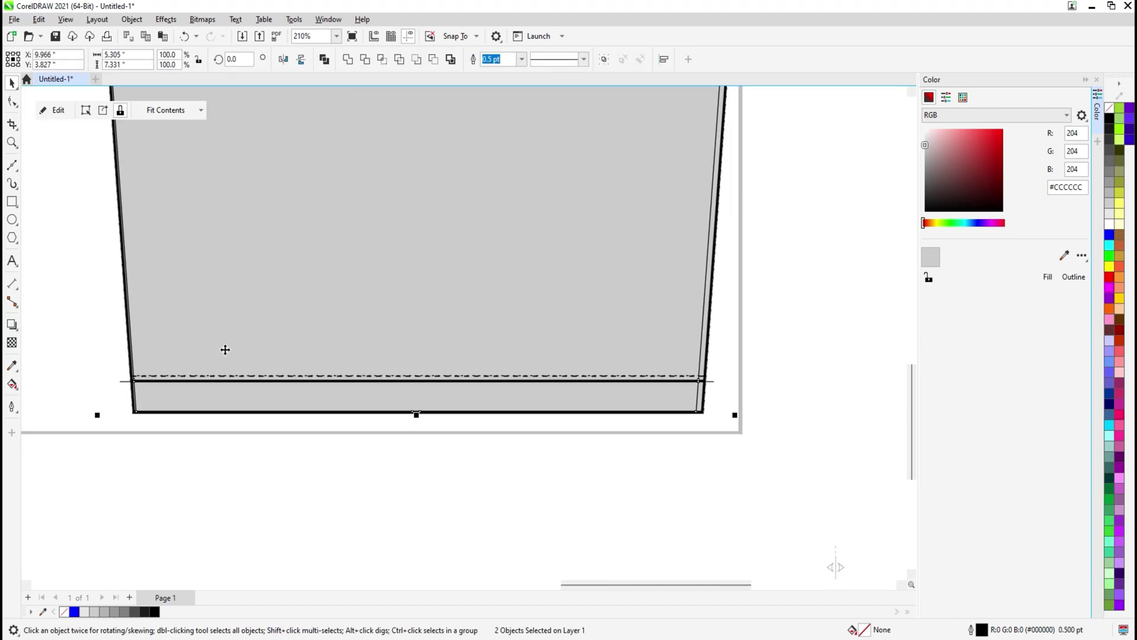
click(90, 356)
click(122, 382)
click(121, 392)
click(176, 389)
shift+click(176, 382)
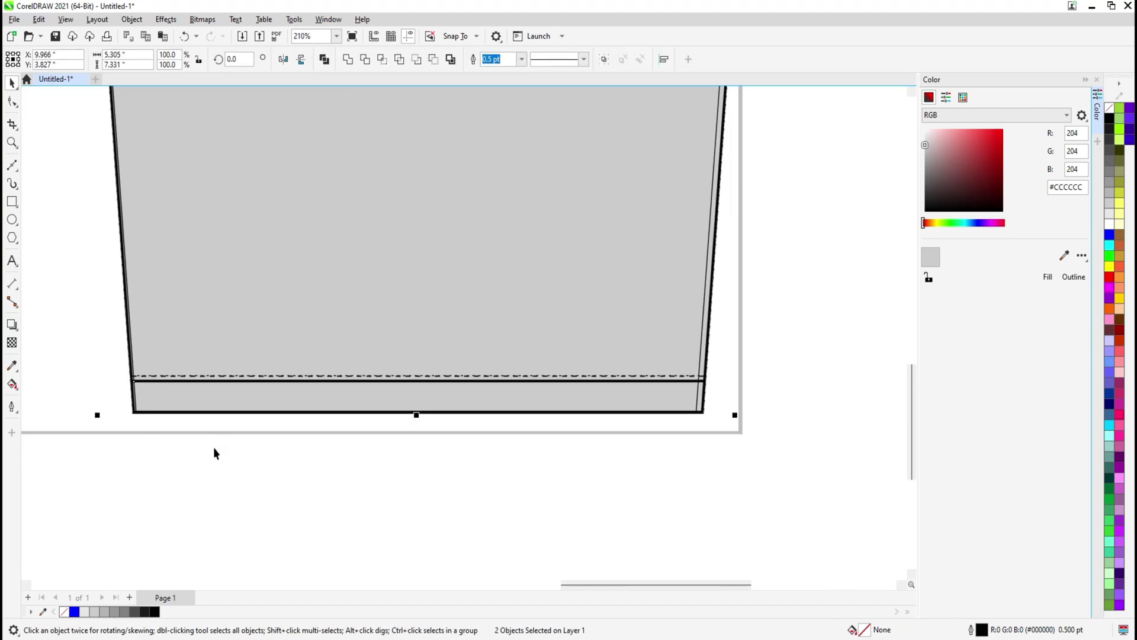
click(214, 447)
Copy the left armhole's dashed stitching curve, mirror it horizontally and position it along the right armhole.
scroll(259, 352, down, 2)
drag(321, 240, 353, 447)
scroll(270, 237, up, 2)
scroll(237, 254, up, 1)
click(234, 246)
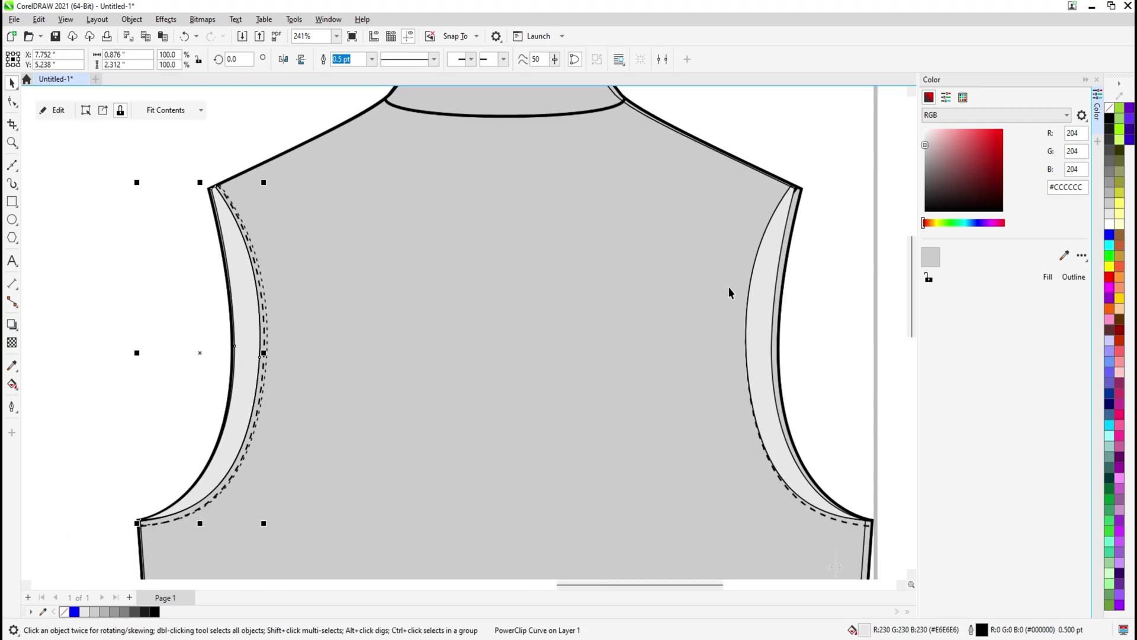
click(753, 280)
scroll(216, 219, up, 1)
ctrl+click(231, 178)
scroll(228, 194, down, 1)
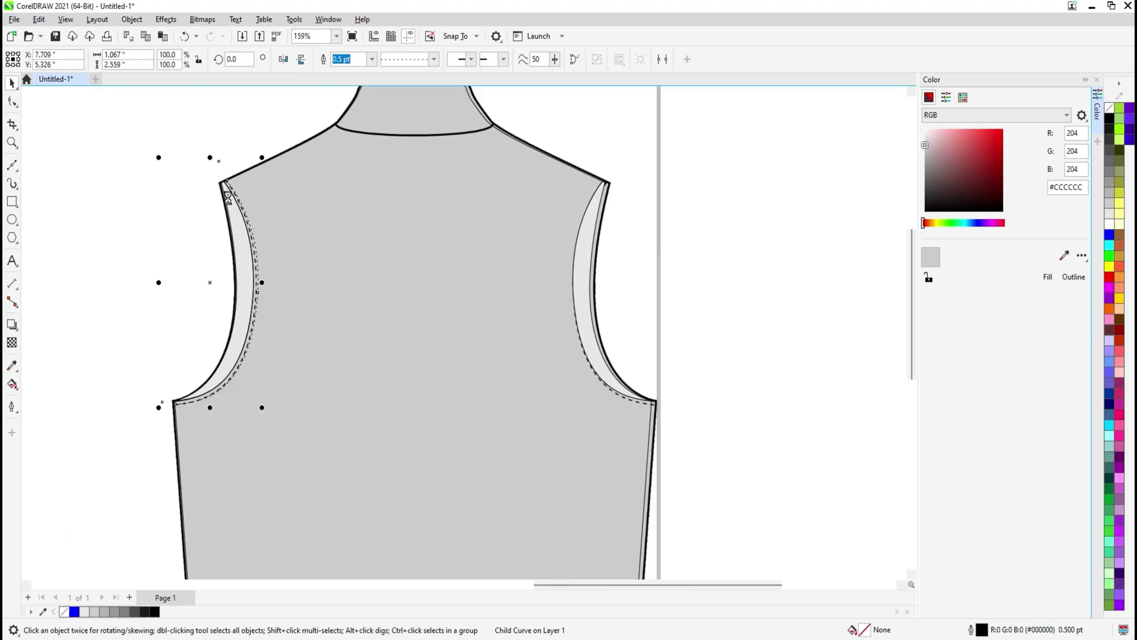
scroll(227, 197, down, 1)
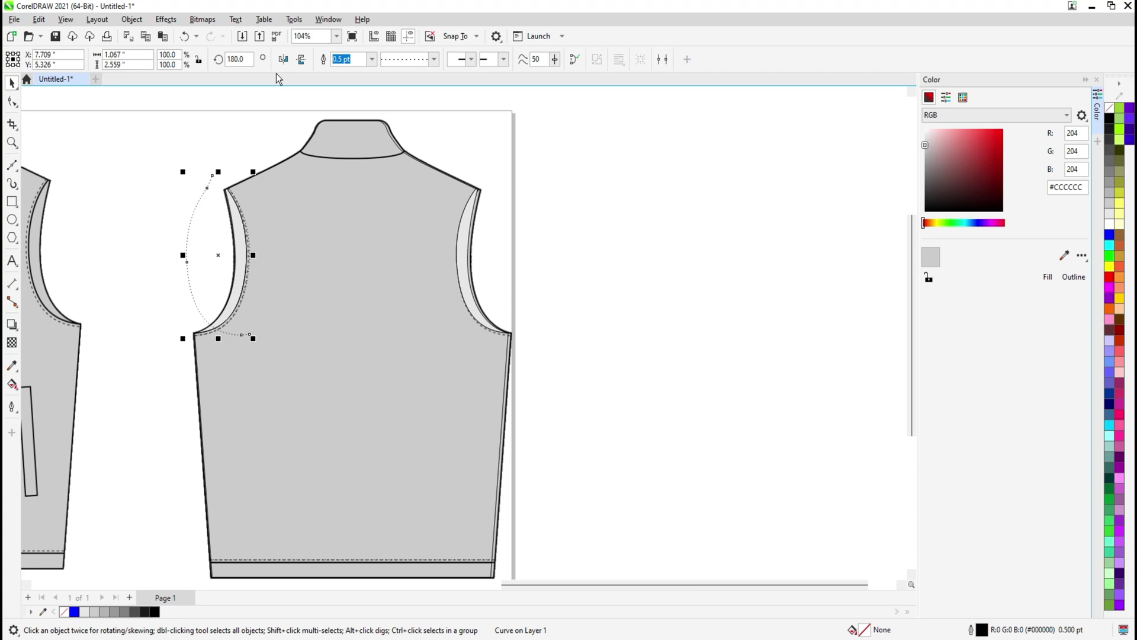
scroll(208, 190, up, 1)
drag(240, 355, 560, 369)
Place the mirrored armhole stitching inside the body shape as a PowerClip.
scroll(563, 358, up, 4)
scroll(552, 364, up, 2)
key(alt+c)
key(w)
key(p)
click(523, 390)
scroll(524, 388, down, 2)
click(608, 337)
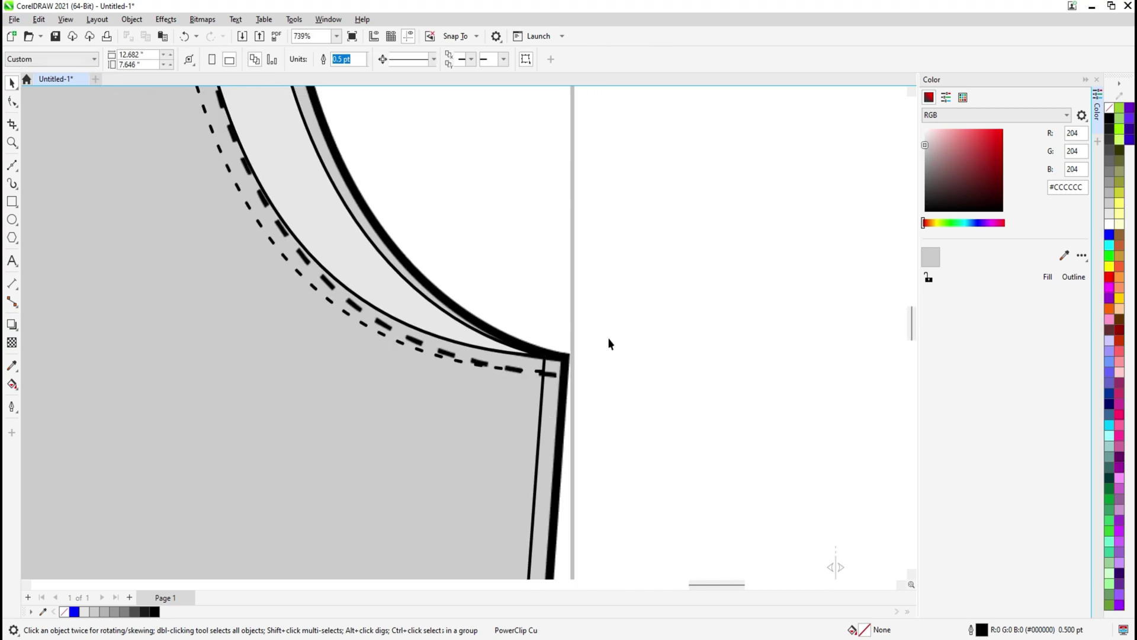
Draw an open Bézier line across the base of the collar, with both ends extending beyond the shoulders.
scroll(408, 319, down, 3)
scroll(407, 319, down, 6)
scroll(322, 241, up, 8)
click(251, 228)
scroll(67, 209, up, 2)
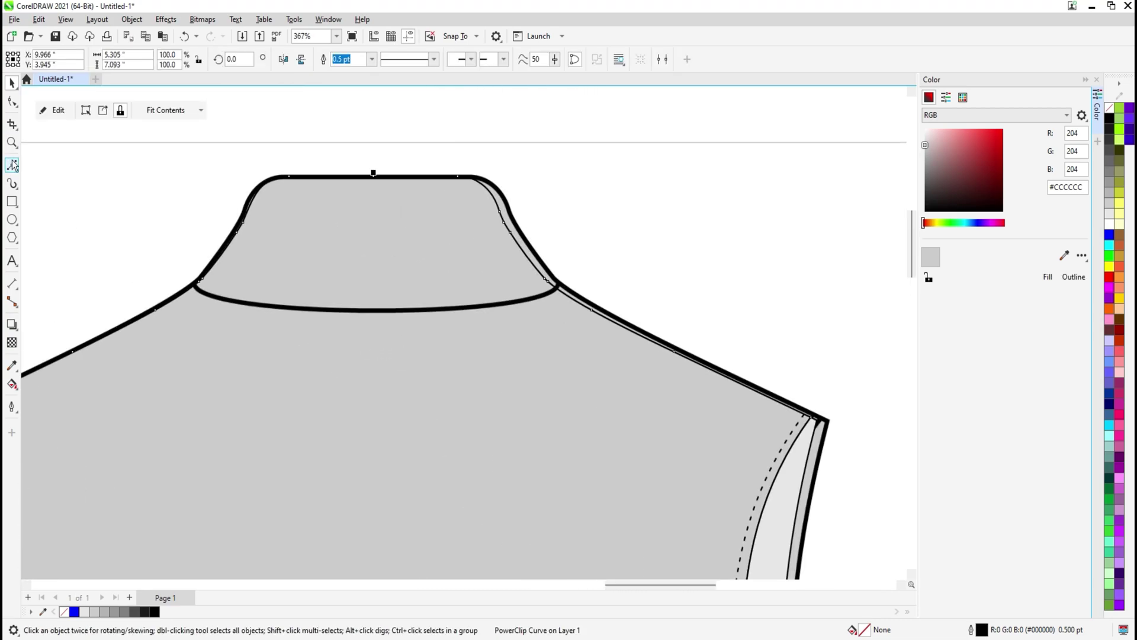
click(12, 165)
scroll(130, 255, up, 2)
click(216, 297)
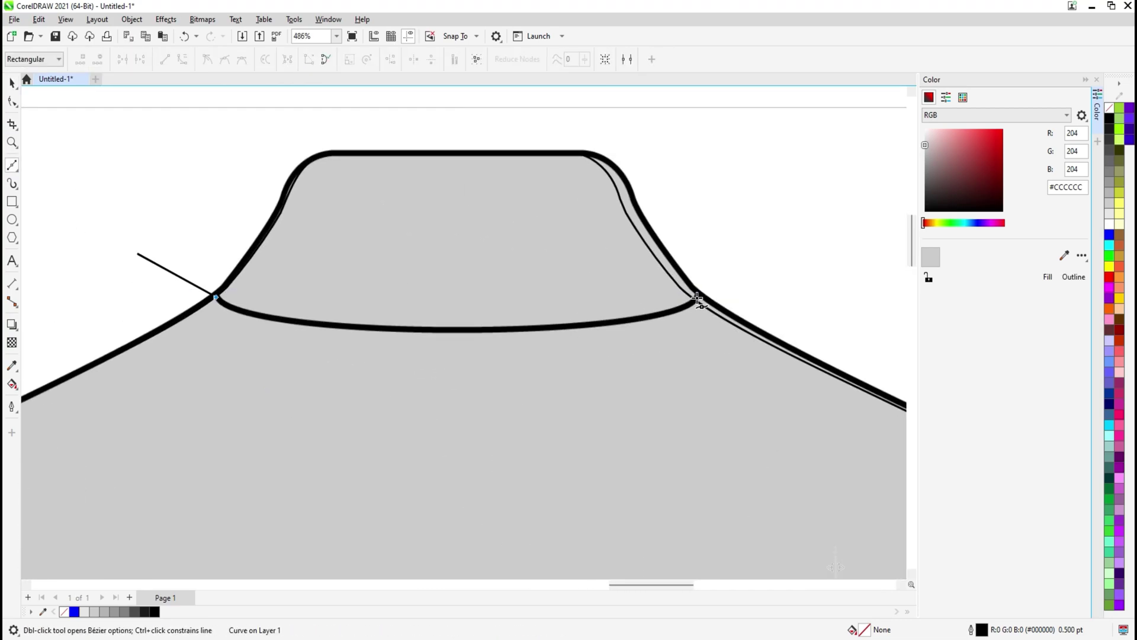
click(695, 299)
click(745, 261)
key(space)
Bend the middle segment of the collar line down to the lowest point of the template's collar seam.
click(12, 102)
scroll(551, 287, up, 2)
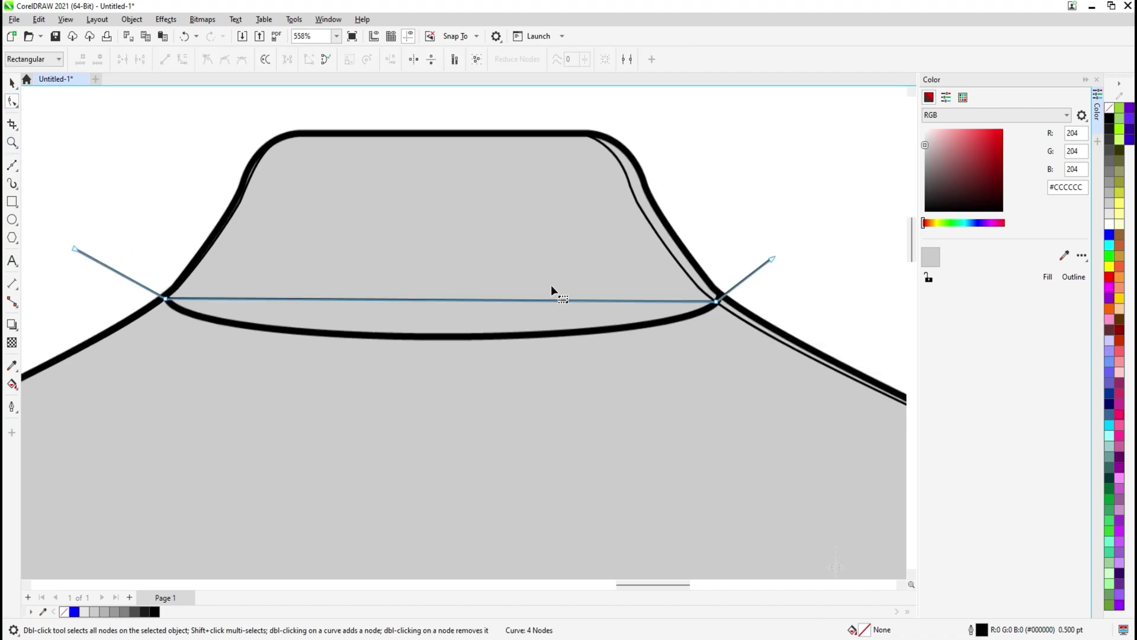
click(415, 301)
drag(414, 303, 422, 344)
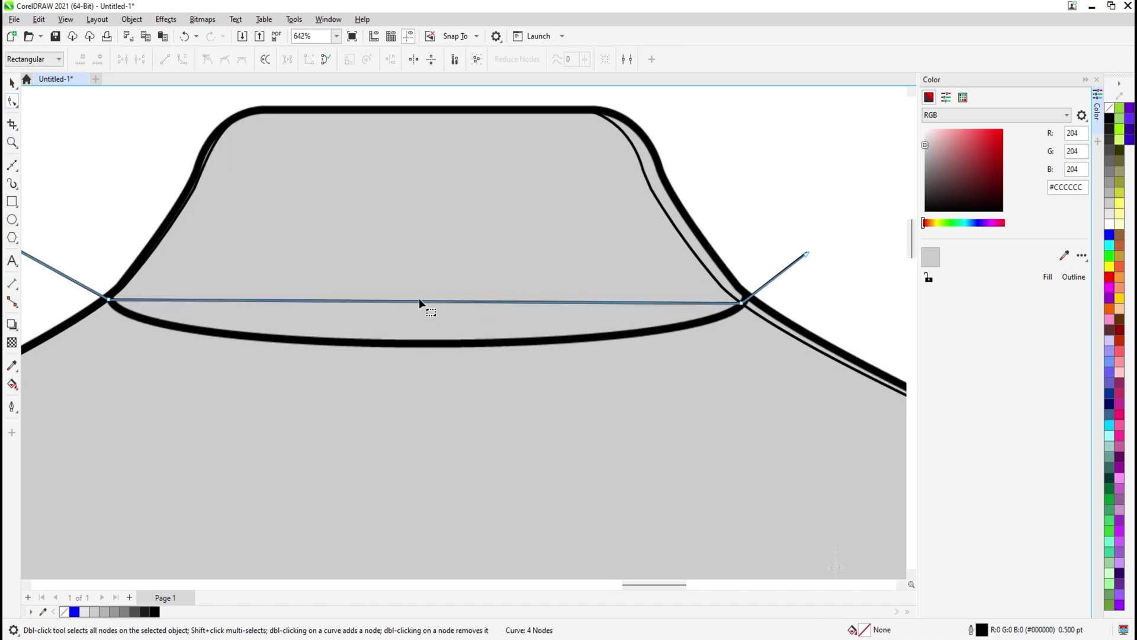
drag(418, 302, 421, 344)
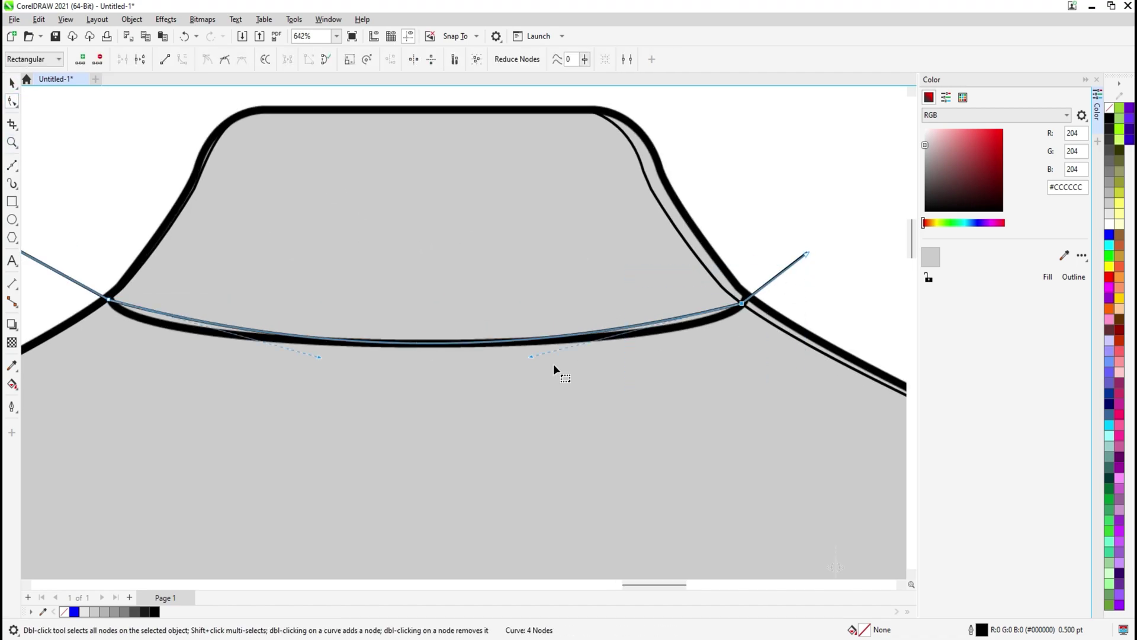
Add a node at the middle of the collar line and reshape both halves to follow the template's collar seam.
double_click(426, 344)
drag(529, 344, 699, 332)
drag(352, 387, 558, 332)
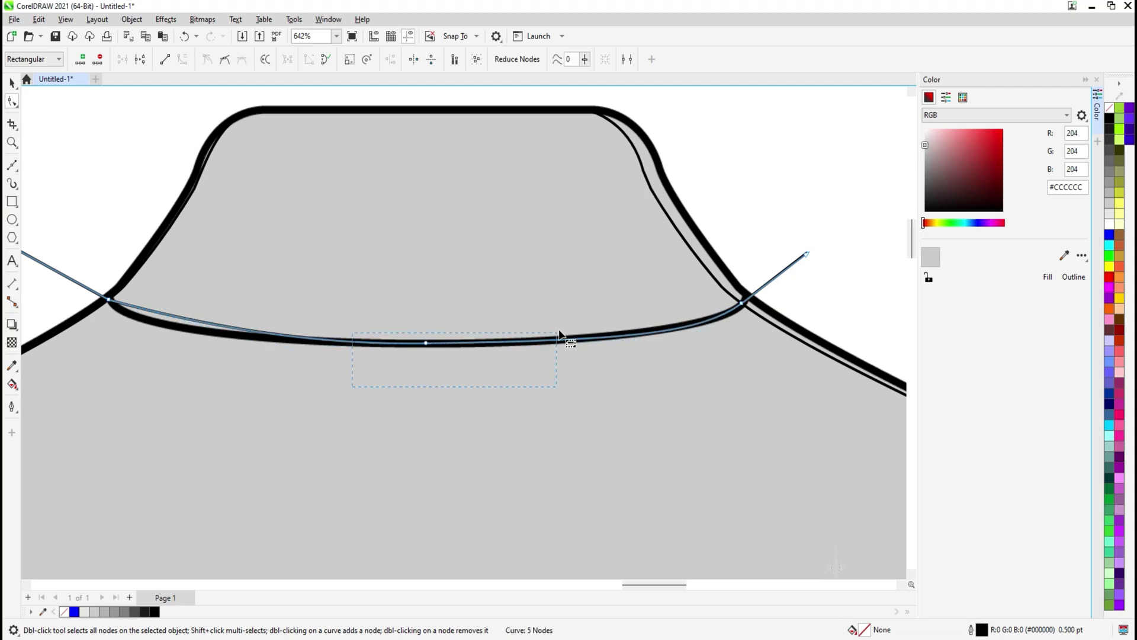
drag(214, 328, 141, 336)
Trim the back body shape with the collar line to separate the collar from the body.
key(space)
scroll(395, 336, down, 1)
shift+click(507, 434)
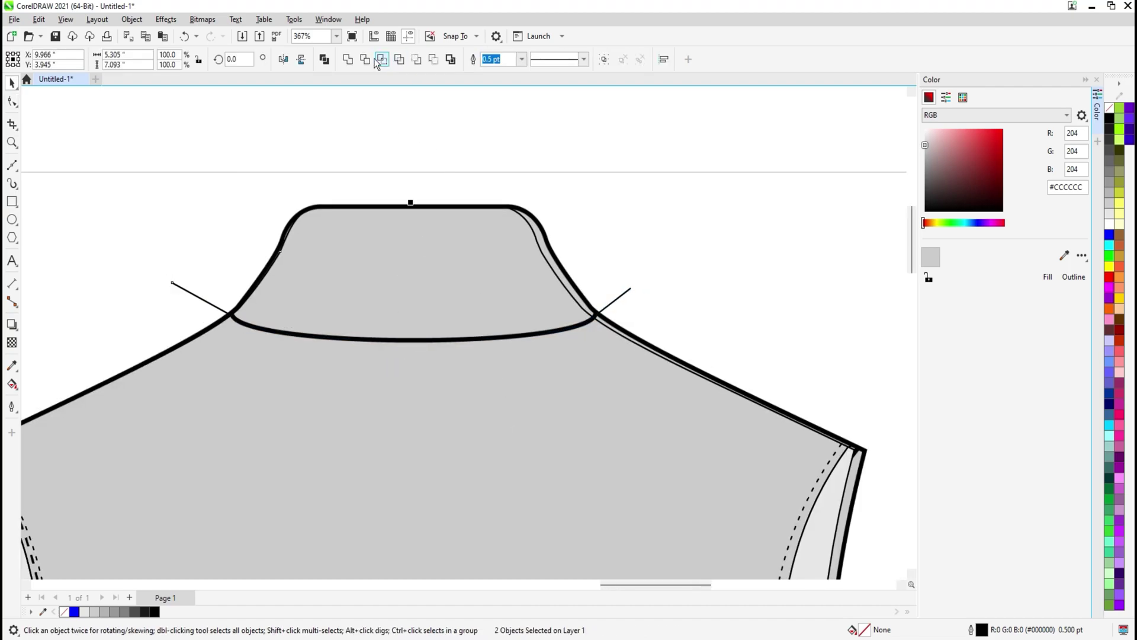
click(362, 59)
click(680, 223)
Move the collar line down so it runs just below the collar seam as a stitching line.
click(419, 340)
scroll(413, 365, up, 2)
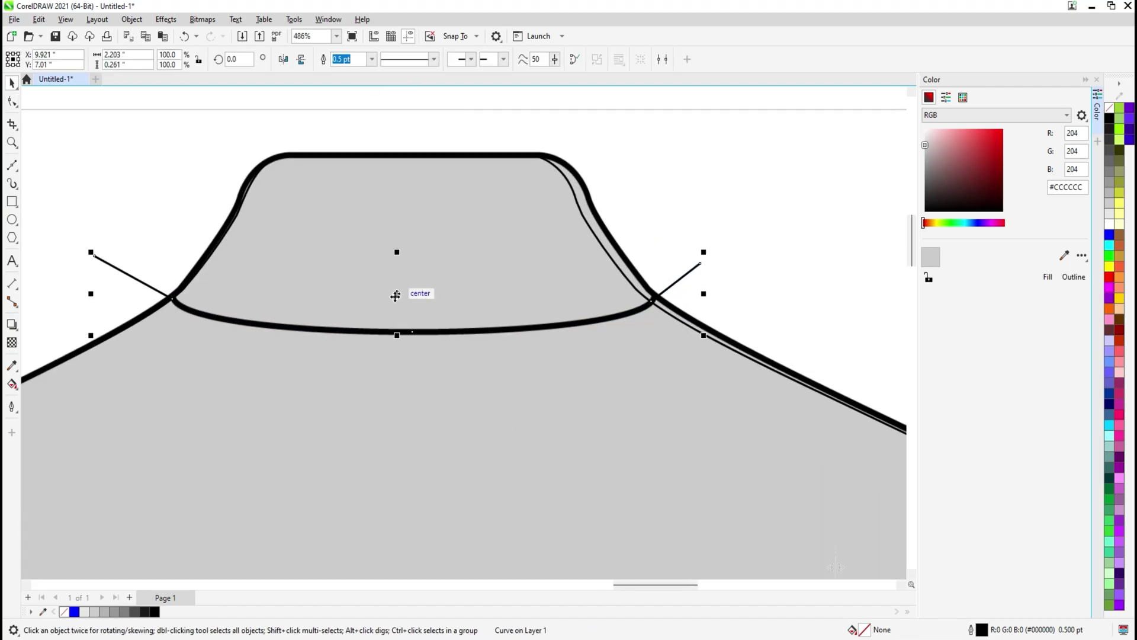
drag(398, 295, 397, 307)
Adjust the nodes of the lowered line so it runs evenly spaced below the collar seam up to both shoulders.
key(F10)
scroll(669, 326, up, 1)
drag(641, 308, 657, 304)
scroll(659, 305, up, 2)
click(605, 307)
scroll(604, 308, down, 1)
scroll(605, 307, down, 1)
drag(336, 348, 772, 340)
click(310, 333)
scroll(310, 333, down, 1)
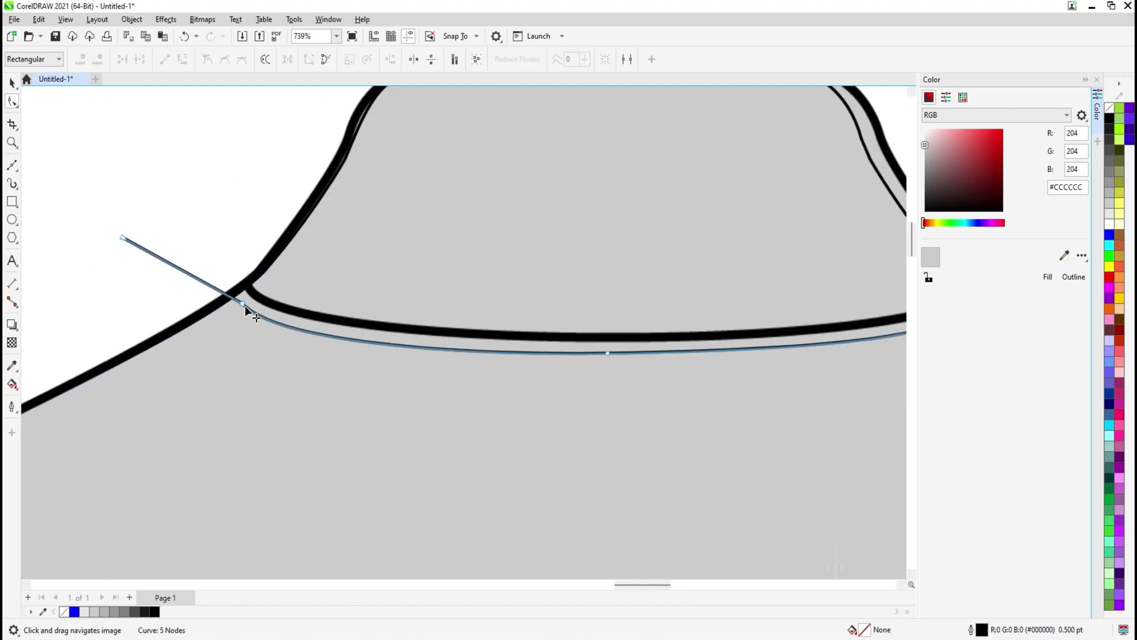
scroll(241, 303, up, 1)
drag(240, 303, 228, 298)
scroll(235, 303, down, 2)
key(space)
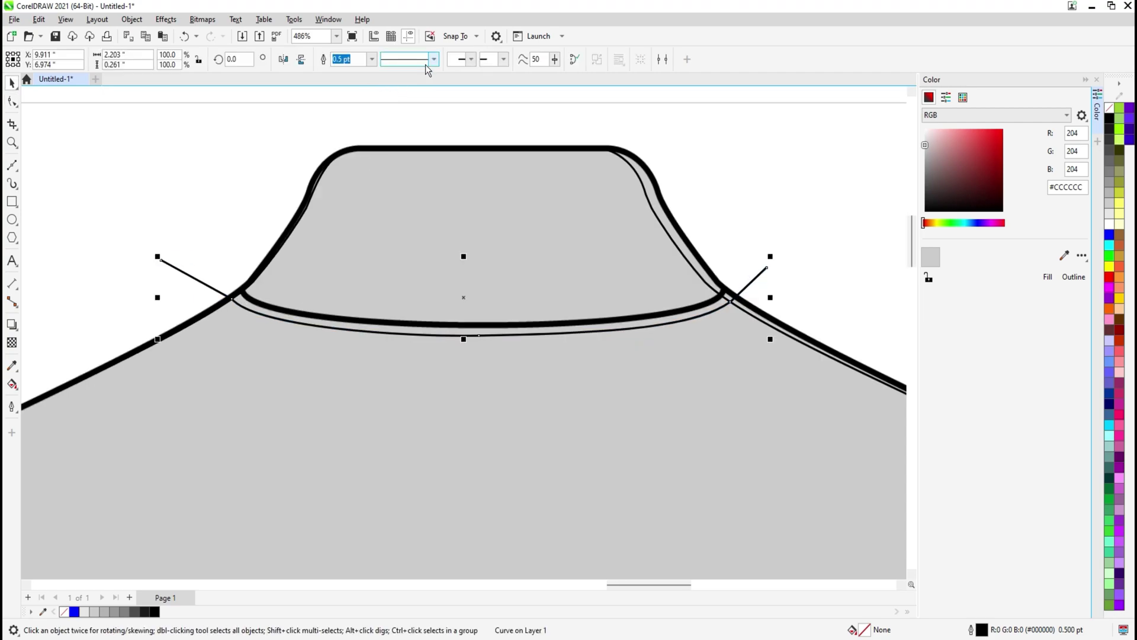
Give the collar stitching line a dashed style and place it inside the back body as a PowerClip.
click(433, 61)
click(409, 212)
right_click(306, 325)
click(319, 343)
click(319, 345)
scroll(379, 310, down, 1)
click(485, 272)
scroll(488, 269, down, 2)
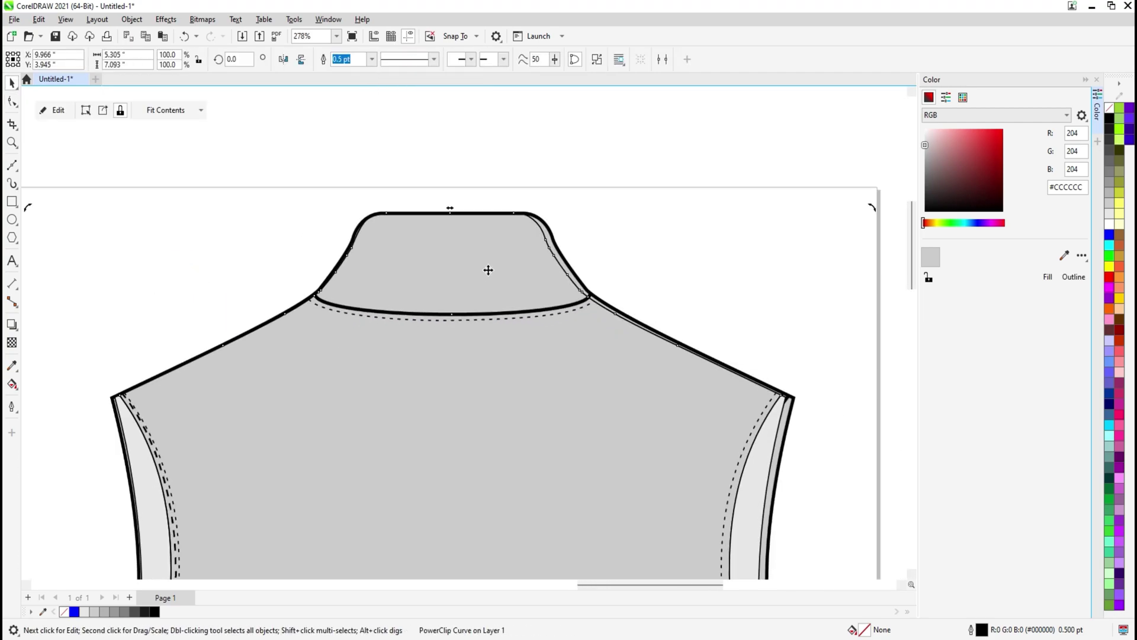
shift+click(515, 271)
click(697, 280)
Fill the unfilled back view's body, hem and collar with the grey #CCCCCC sampled from the front vest.
scroll(716, 267, down, 3)
drag(751, 218, 533, 465)
drag(638, 354, 430, 288)
click(216, 425)
scroll(276, 335, up, 2)
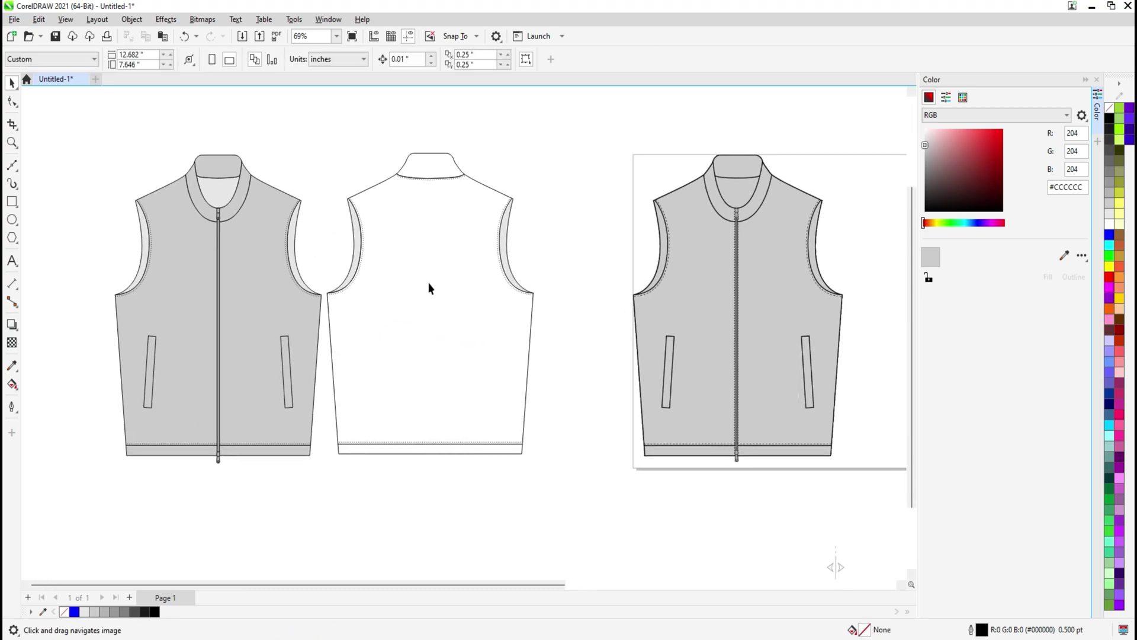
click(1064, 256)
click(248, 322)
click(395, 382)
shift+click(409, 449)
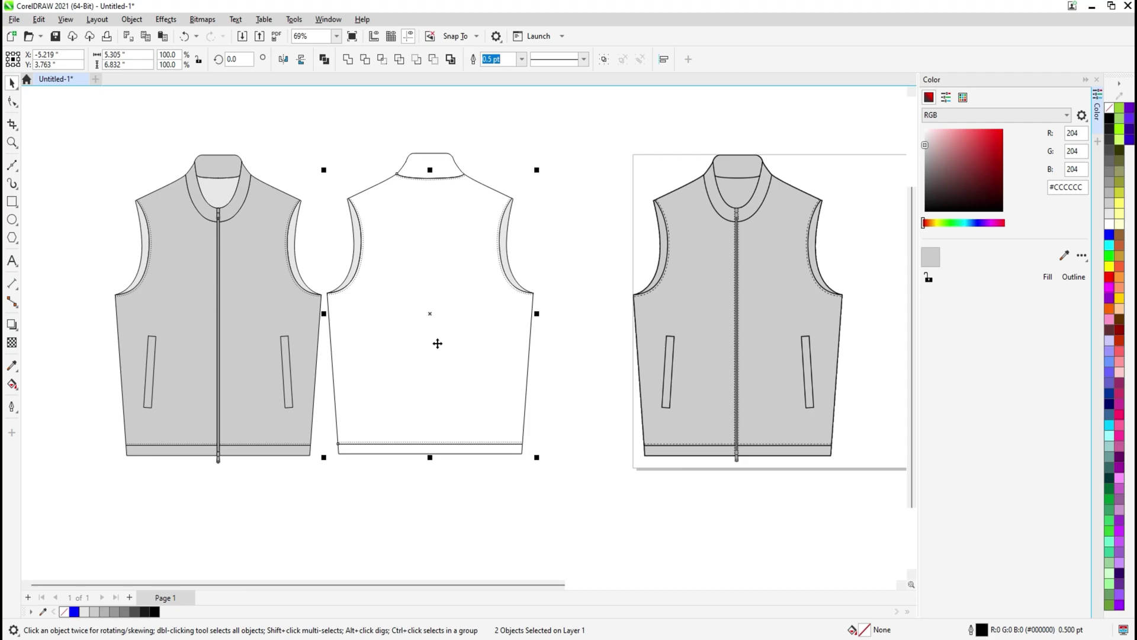
click(1047, 277)
click(454, 160)
key(ctrl+r)
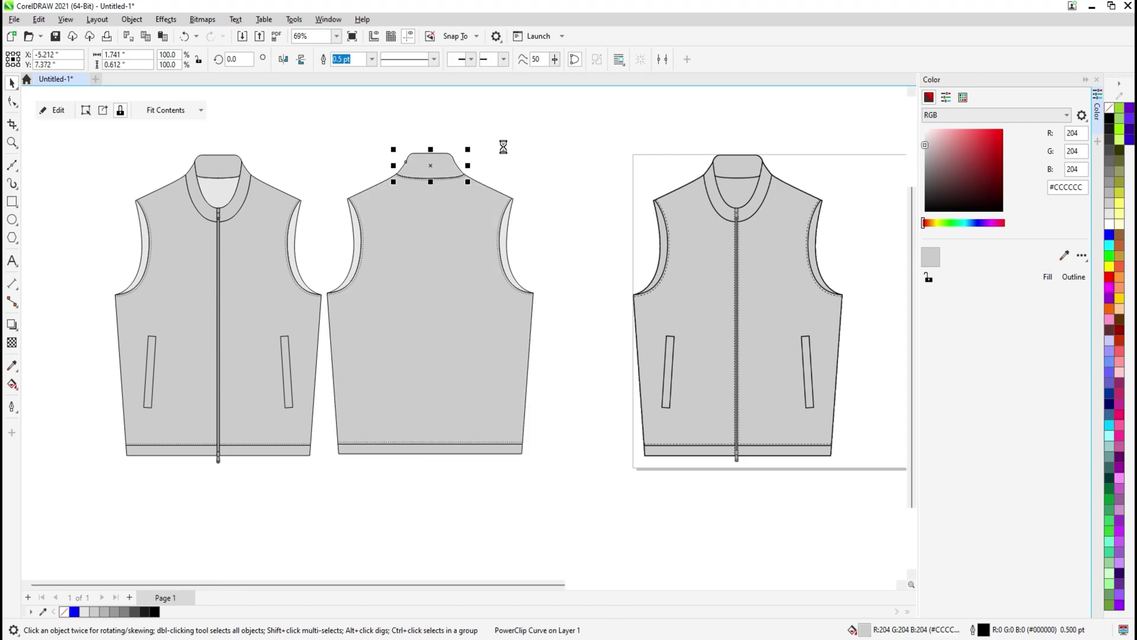
click(503, 147)
drag(469, 277, 561, 305)
scroll(561, 304, up, 1)
drag(615, 368, 667, 329)
scroll(667, 329, down, 2)
drag(772, 315, 506, 337)
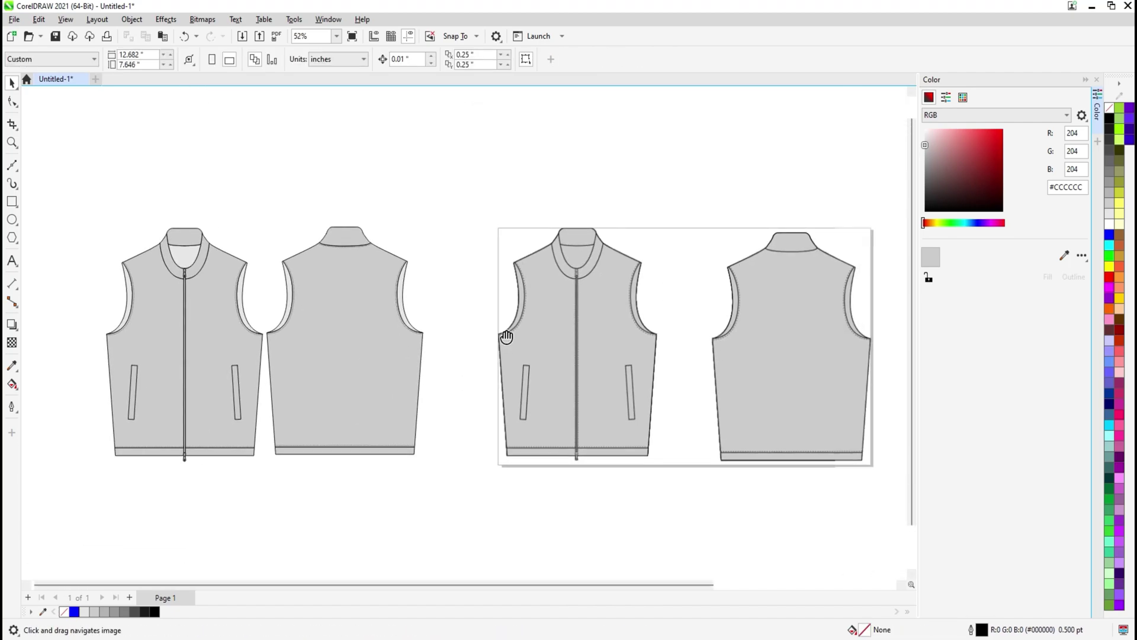
scroll(246, 310, up, 1)
drag(390, 310, 486, 295)
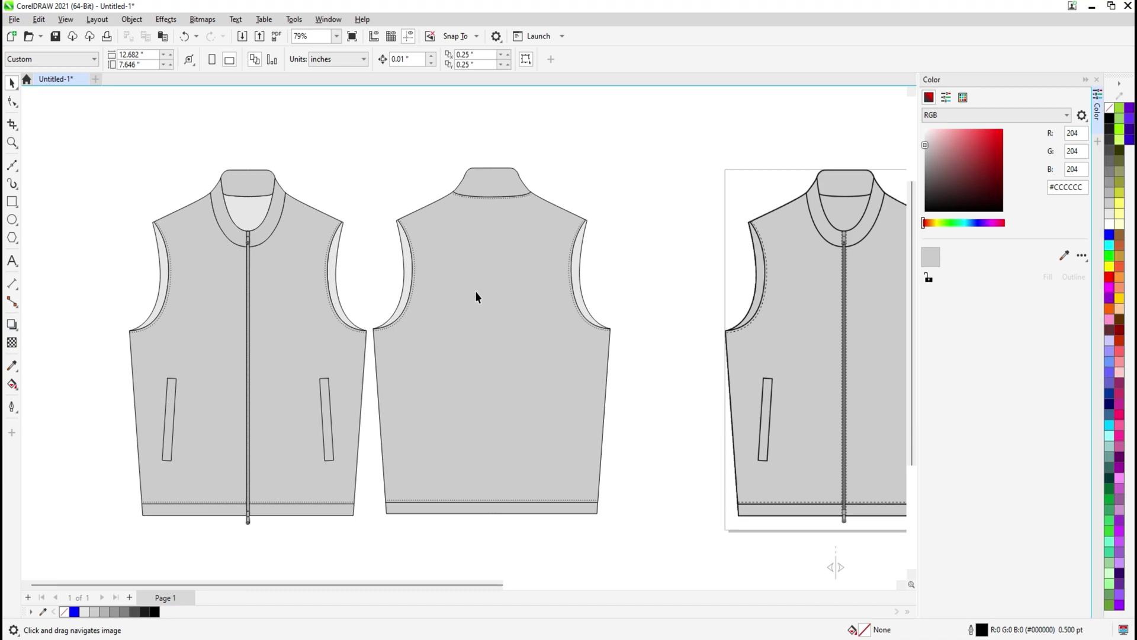
Weld the left and right armhole facings of the filled back view to its body.
scroll(429, 302, up, 4)
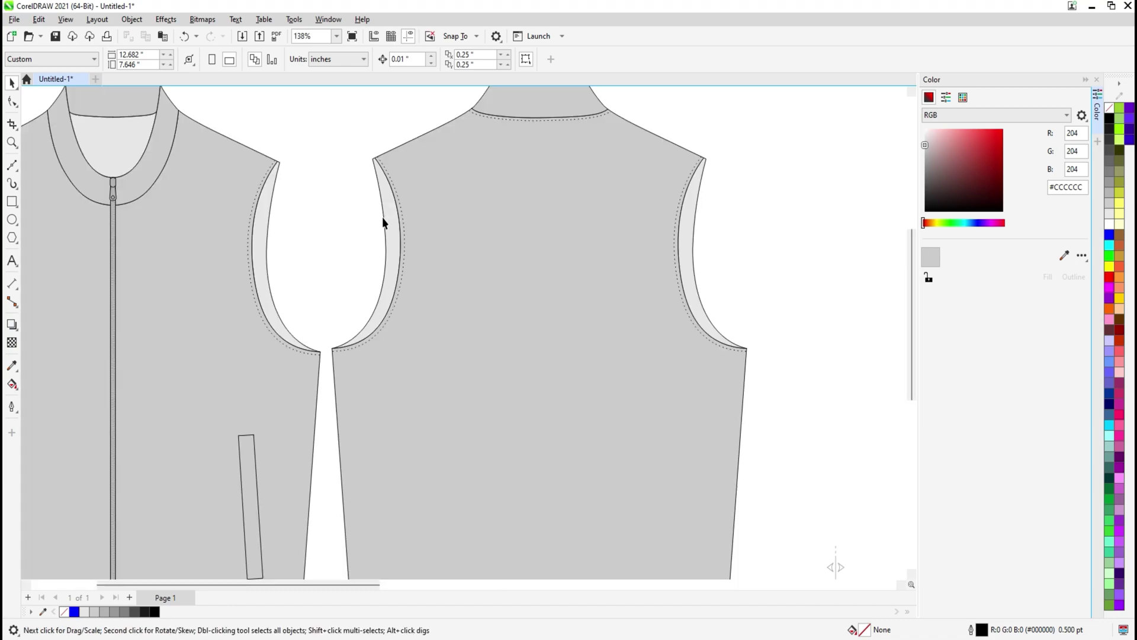
drag(402, 181, 408, 219)
scroll(411, 225, up, 4)
click(380, 227)
scroll(411, 226, down, 4)
shift+click(411, 225)
scroll(411, 226, down, 1)
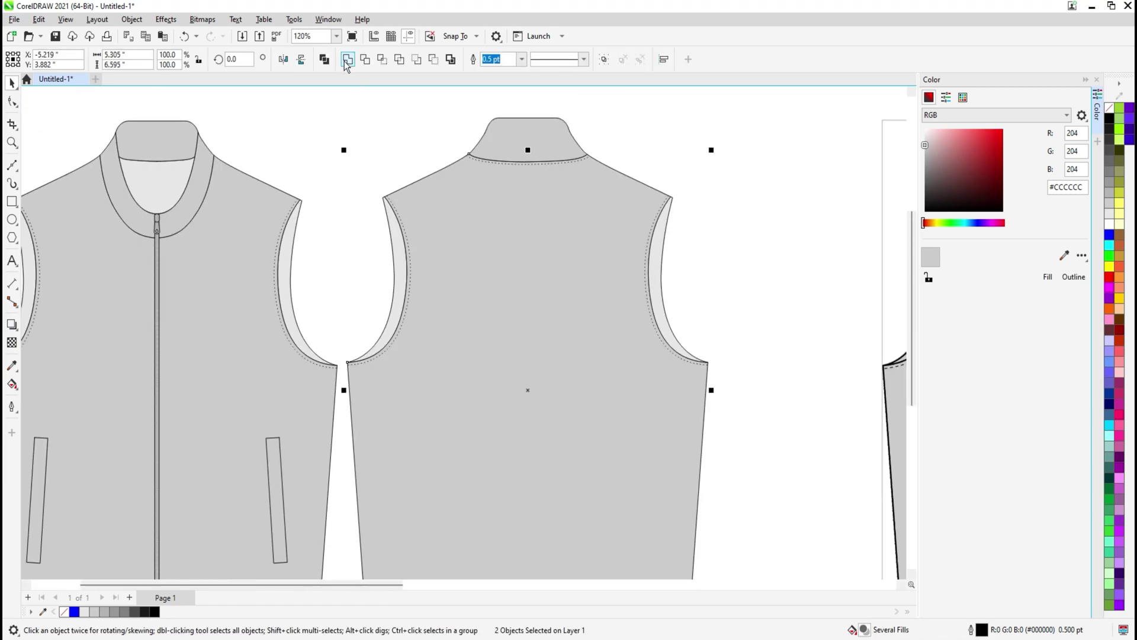
click(347, 61)
drag(652, 274, 556, 275)
click(557, 275)
shift+click(484, 227)
click(347, 61)
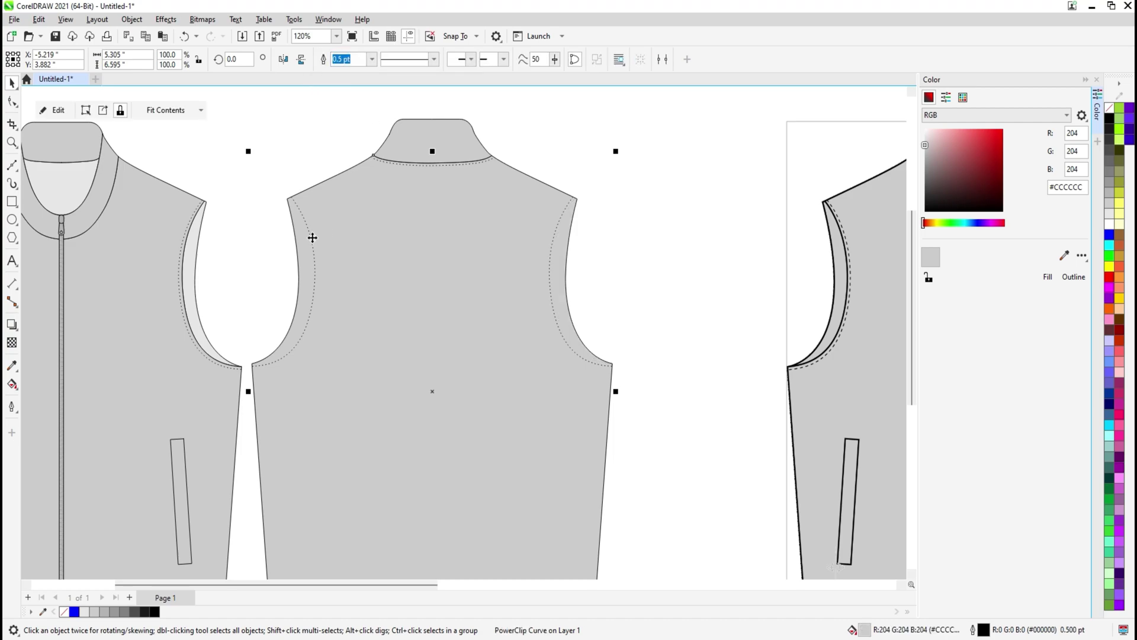
Delete the dashed armhole stitching curves on both sides of the back view.
ctrl+click(312, 238)
ctrl+shift+click(552, 242)
key(Delete)
scroll(555, 267, down, 5)
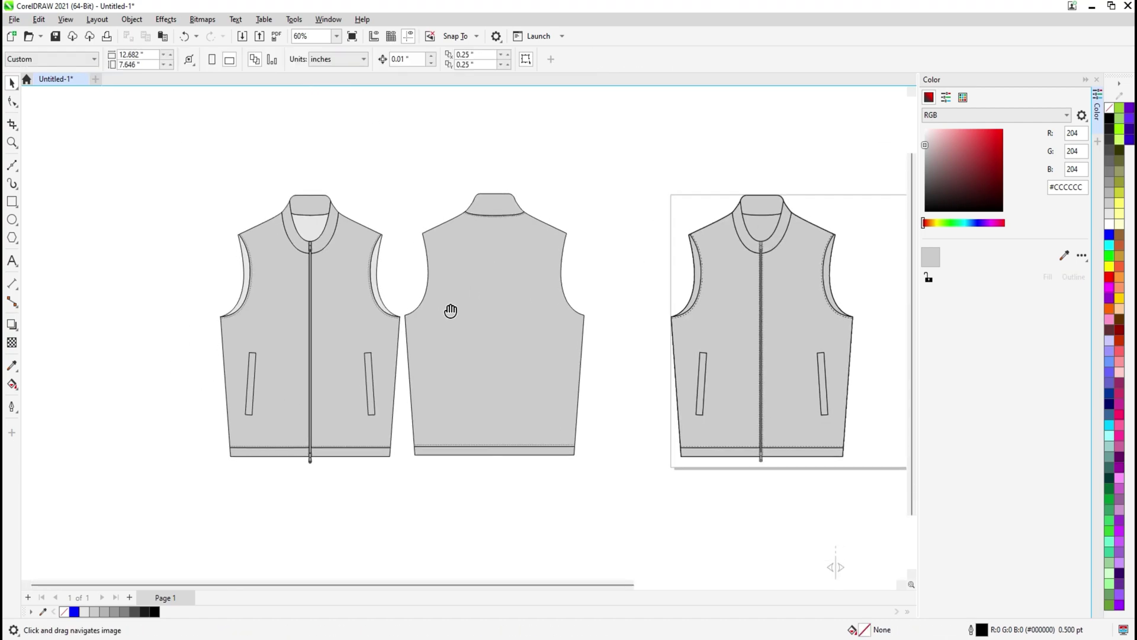
Examine the front and back vest drawings side by side.
drag(450, 309, 511, 290)
scroll(496, 342, up, 2)
drag(496, 342, 487, 374)
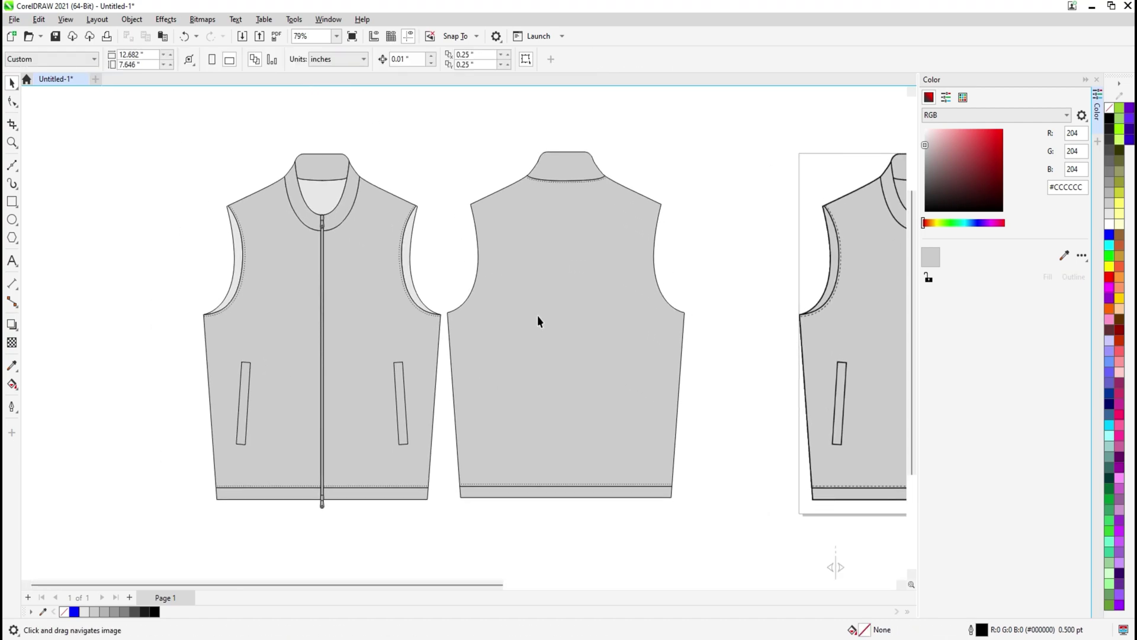
drag(534, 274, 514, 288)
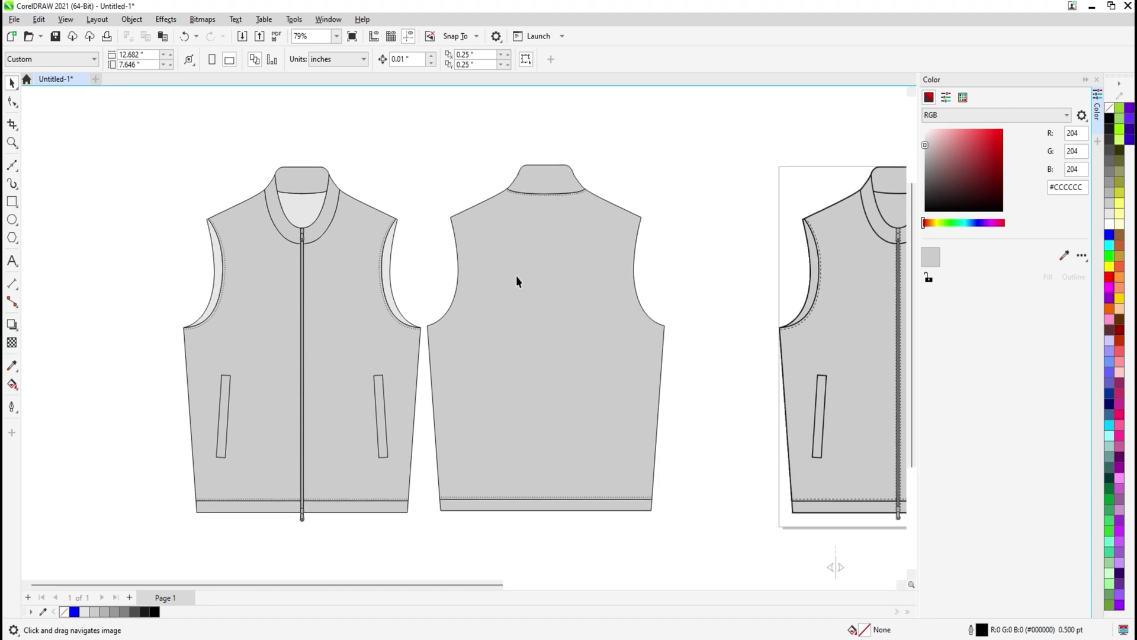
scroll(517, 275, up, 2)
drag(524, 299, 556, 271)
scroll(545, 264, down, 4)
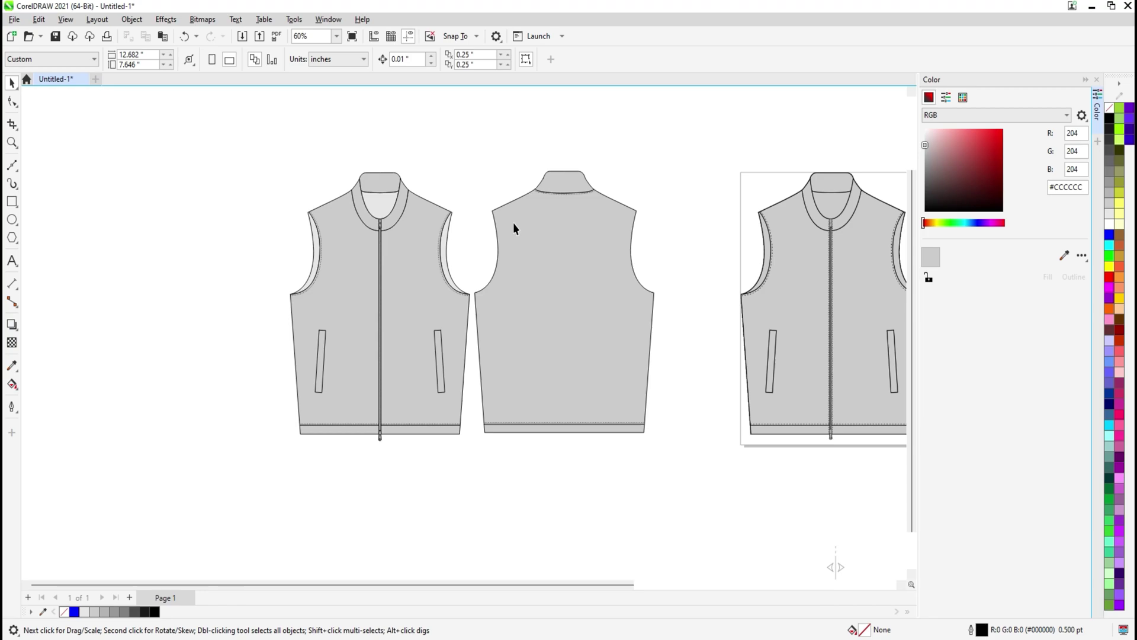
drag(514, 223, 504, 245)
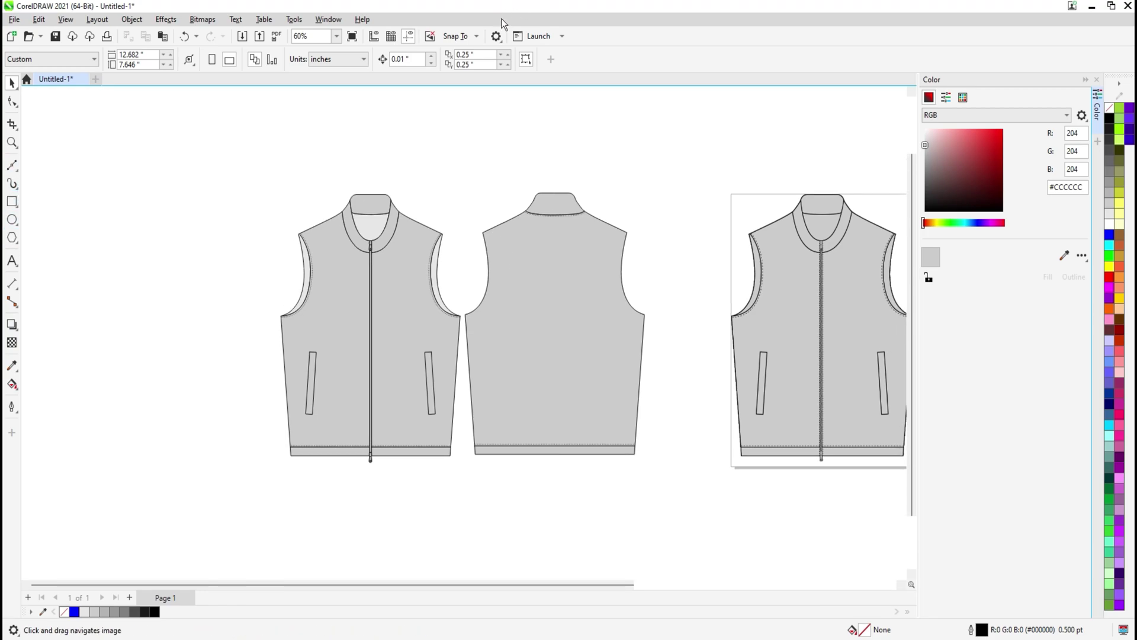
Paste the SD logo, merging its imported styles, and position it on the right chest of the front vest.
scroll(434, 284, up, 3)
drag(330, 241, 363, 322)
key(ctrl+v)
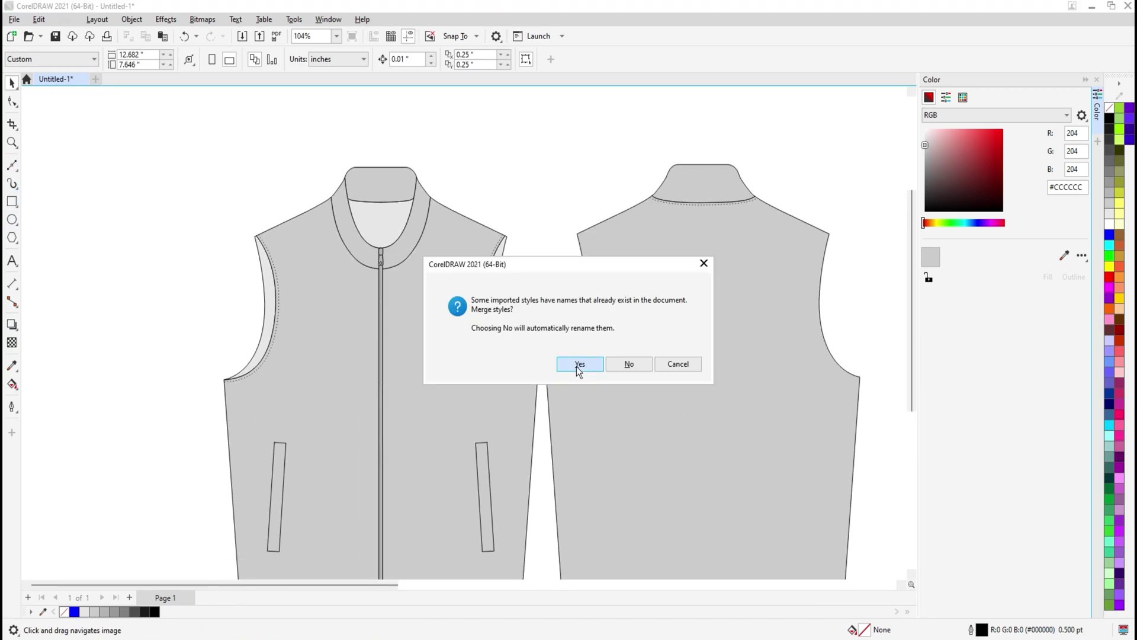
click(578, 366)
scroll(459, 332, down, 9)
shift+click(452, 330)
key(c)
key(e)
click(489, 211)
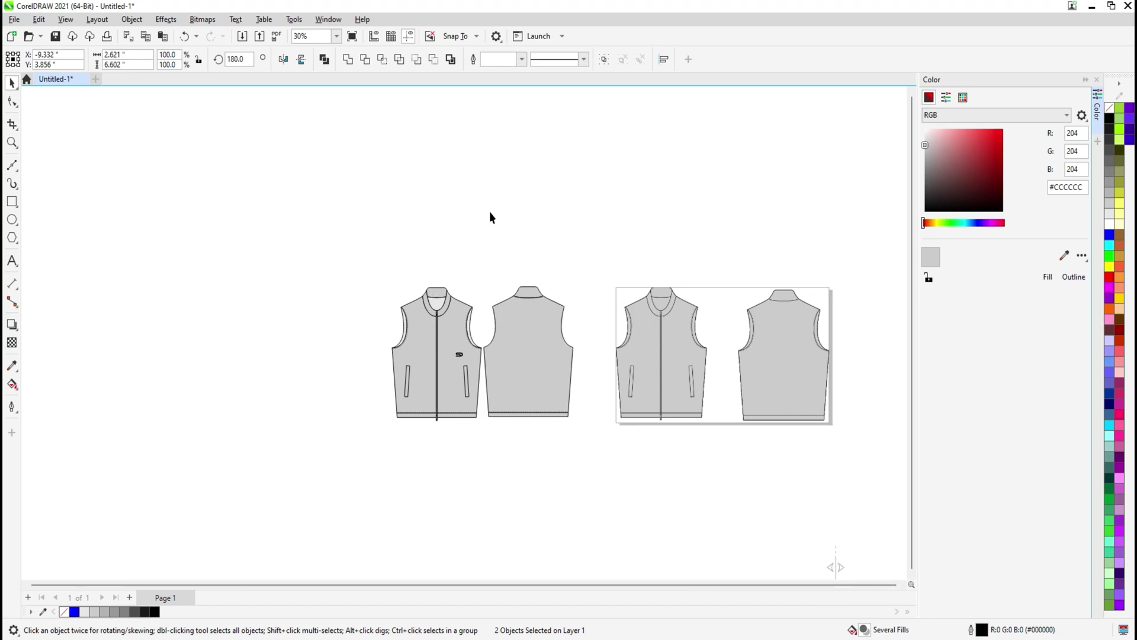
scroll(472, 328, up, 11)
drag(406, 445, 367, 372)
Copy the logo to the back view, scale it to 69.2% and centre it just below the collar stitching.
drag(376, 332, 653, 249)
click(500, 301)
scroll(378, 333, up, 6)
click(376, 333)
scroll(375, 333, down, 6)
right_click(653, 249)
scroll(654, 249, up, 8)
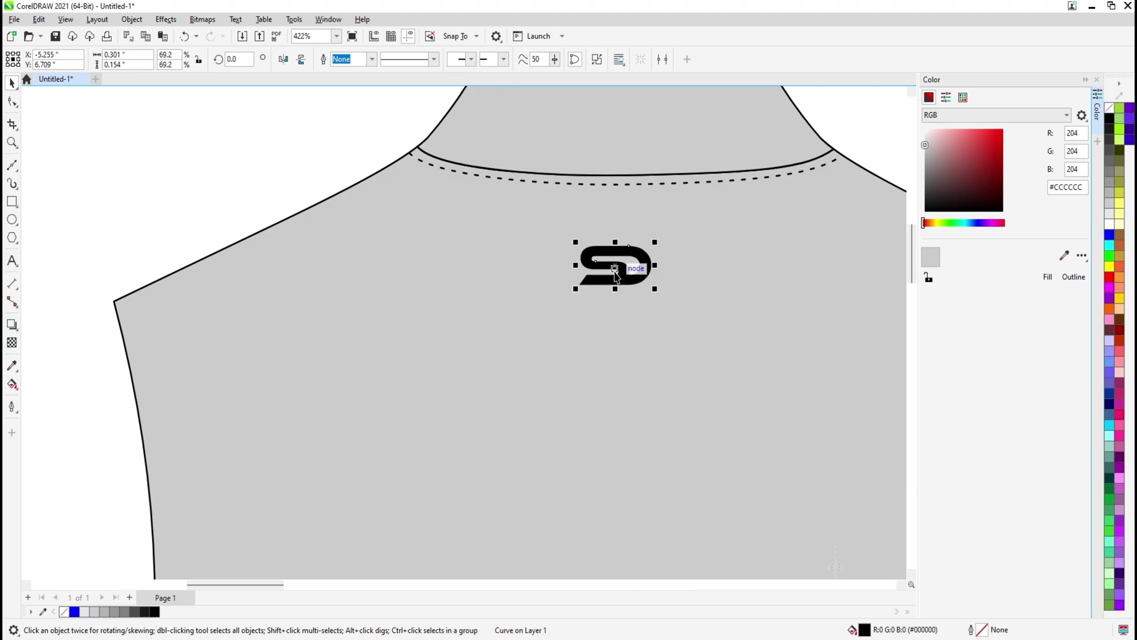
drag(615, 271, 628, 266)
scroll(629, 264, down, 1)
click(626, 121)
Draw a label rectangle about 0.32 × 0.26 in at the front vest's inner back neck and fill it black.
key(F4)
drag(174, 250, 525, 245)
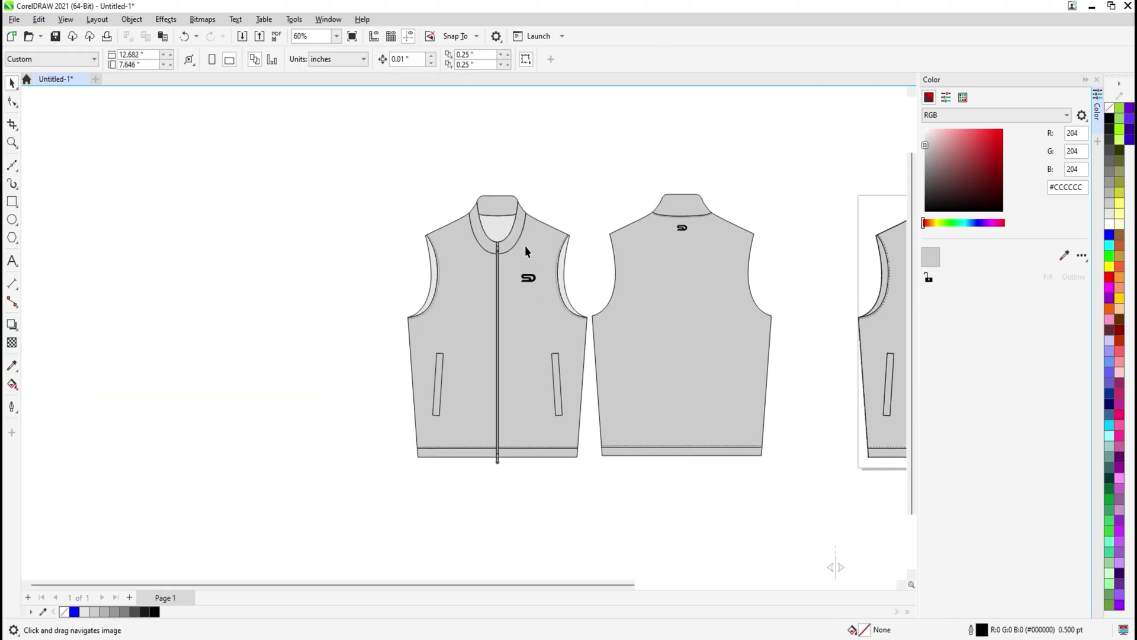
scroll(527, 247, up, 1)
drag(540, 307, 481, 465)
scroll(450, 280, up, 2)
click(475, 301)
scroll(481, 465, up, 1)
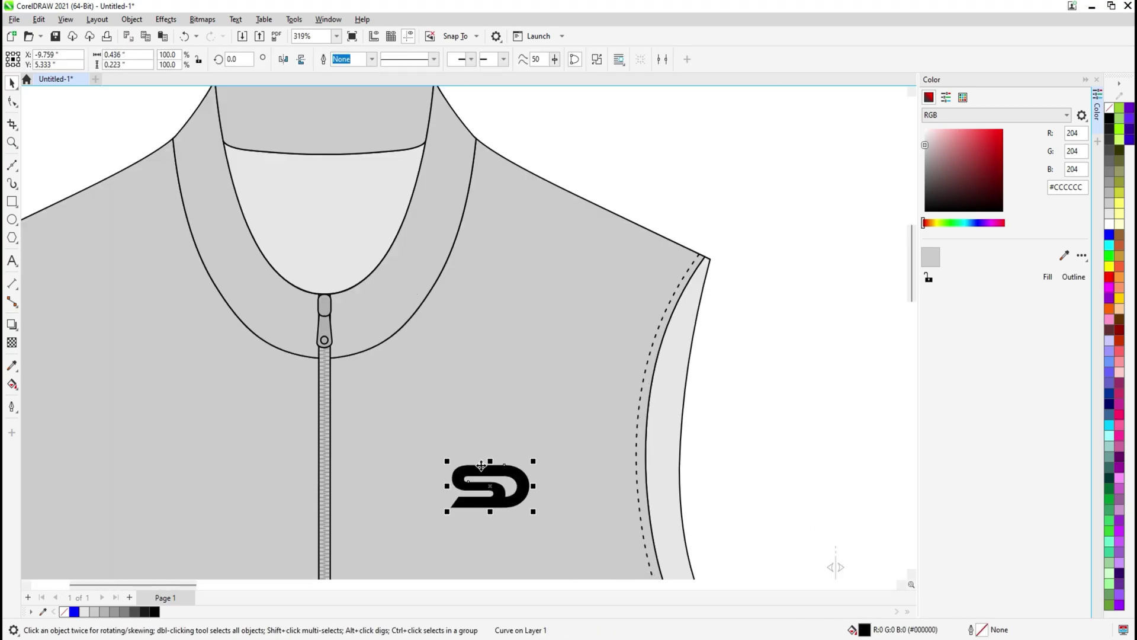
click(12, 201)
drag(296, 137, 356, 186)
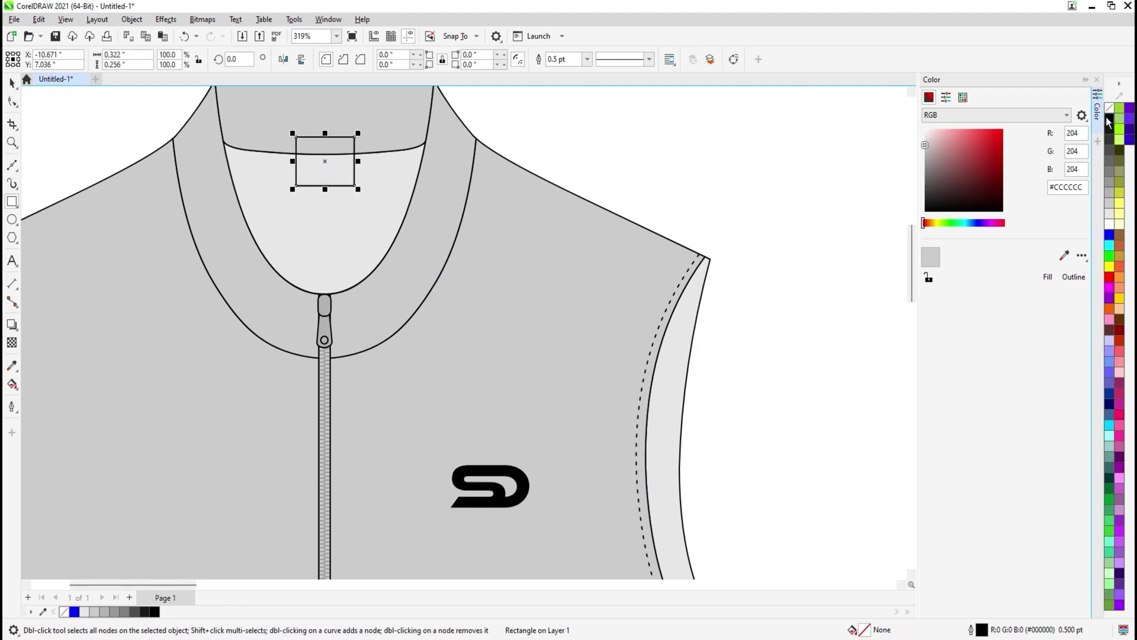
click(369, 218)
key(Delete)
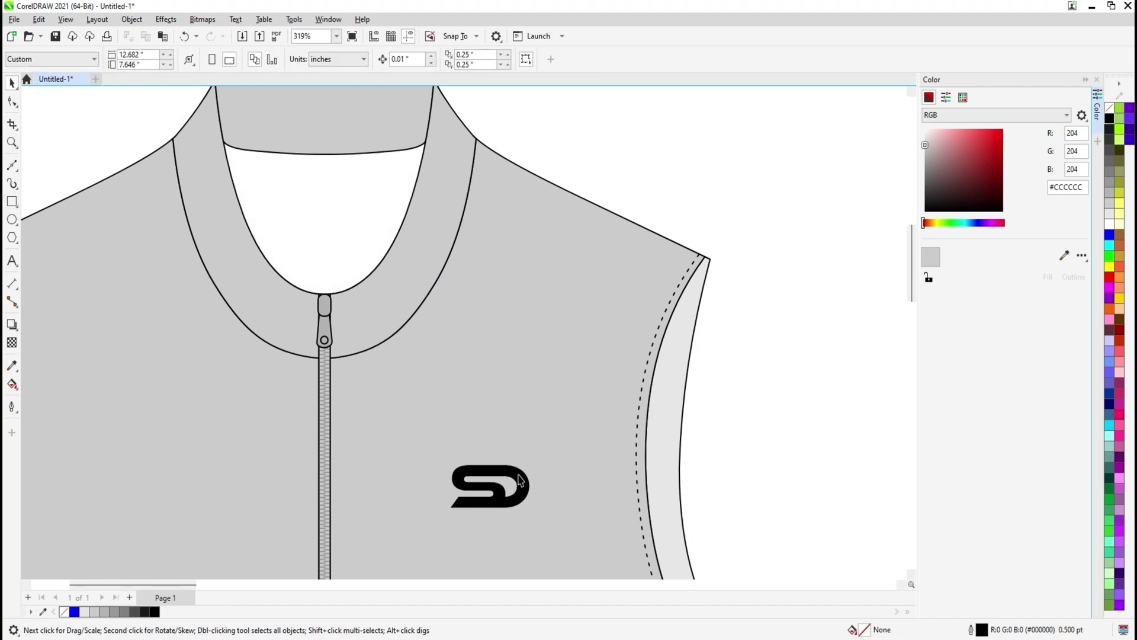
key(ctrl+z)
key(ctrl+z)
drag(518, 476, 459, 167)
key(ctrl+z)
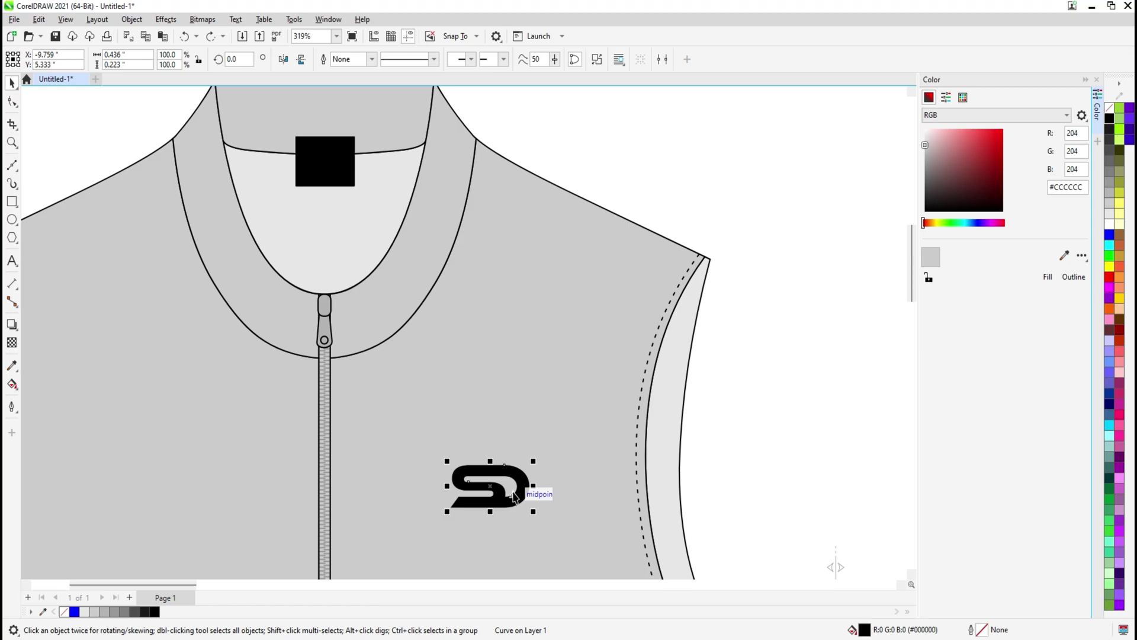
Copy the chest logo onto the black neck label, fill it with grey #CCCCCC and scale it to 40.2%.
drag(513, 477, 373, 237)
right_click(528, 351)
click(1050, 277)
scroll(373, 237, up, 3)
drag(502, 183, 503, 185)
key(ctrl+z)
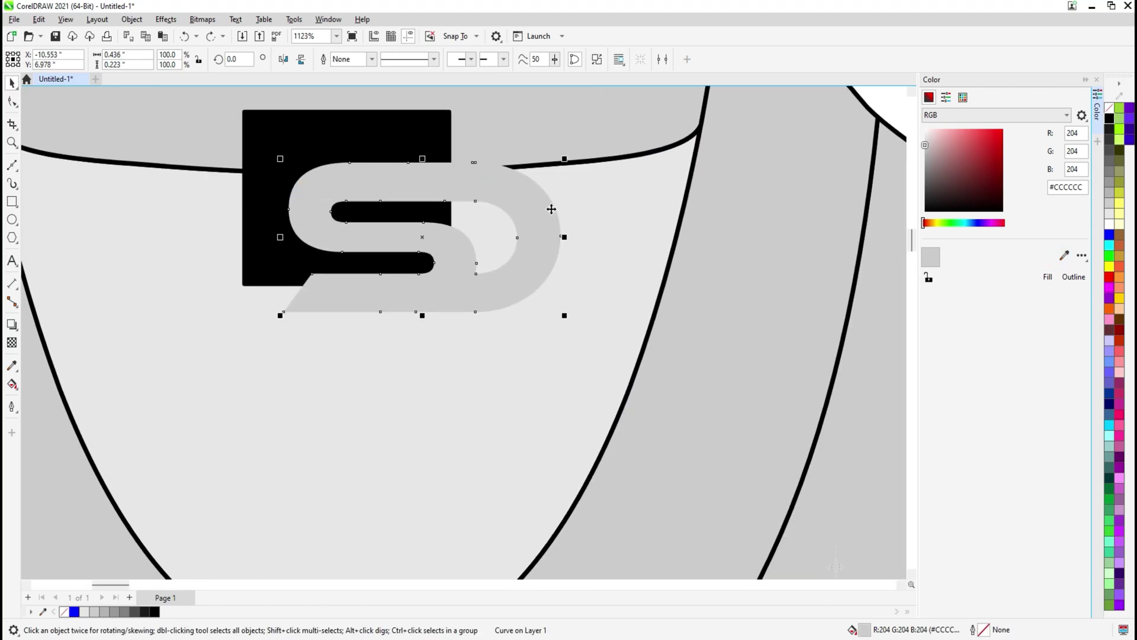
drag(434, 248, 408, 258)
drag(337, 288, 347, 228)
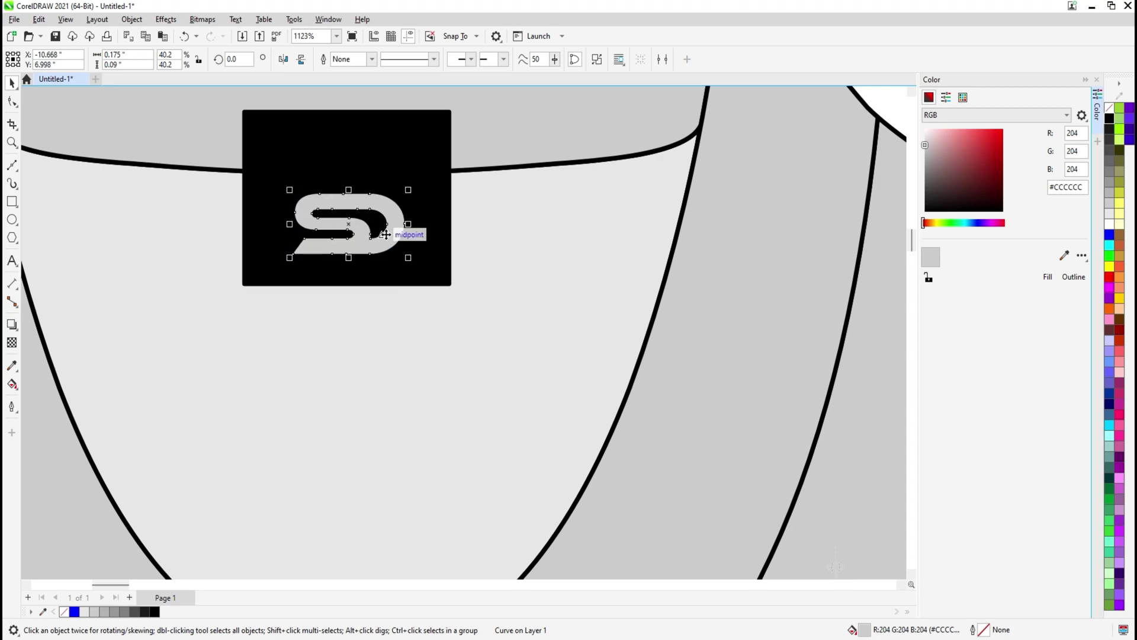
Centre the grey logo horizontally on the label, lower it slightly and place it inside the rectangle as a PowerClip.
shift+click(441, 230)
key(c)
click(380, 244)
scroll(367, 243, up, 1)
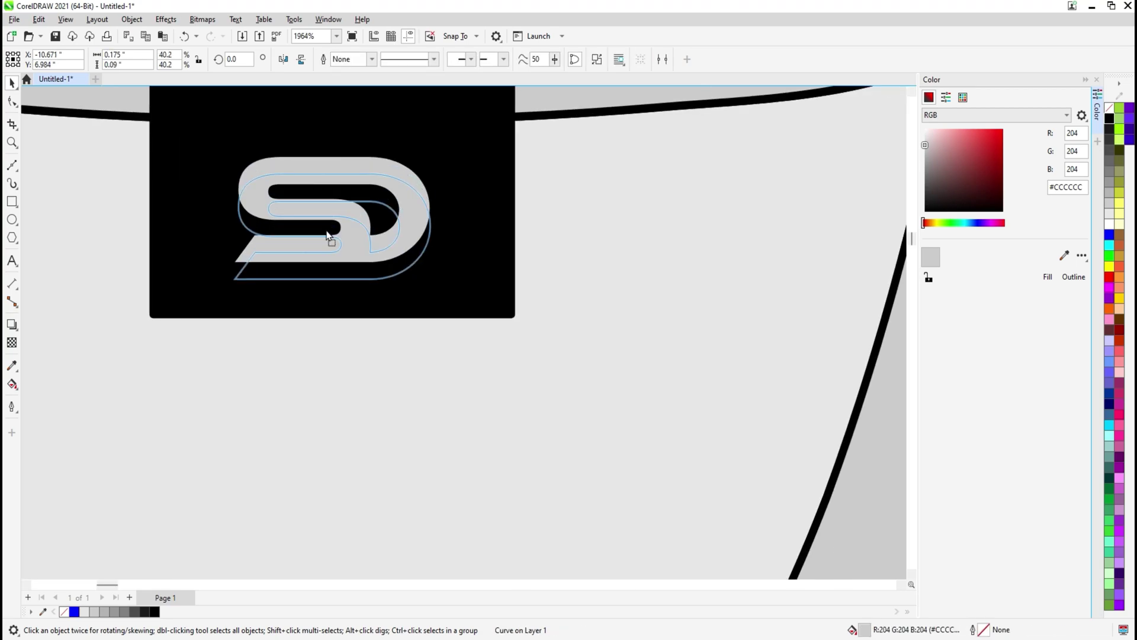
scroll(393, 252, down, 1)
shift+click(442, 248)
click(417, 243)
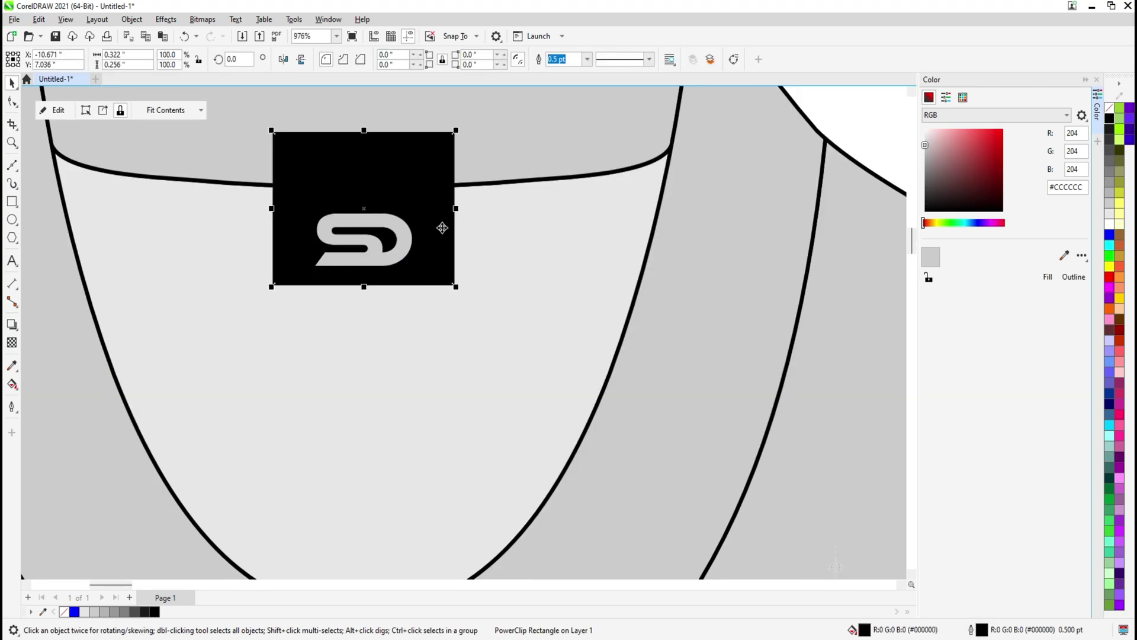
Place the label inside the neck lining as a PowerClip and adjust the logo's position within the visible label.
key(w)
click(462, 226)
ctrl+click(378, 224)
ctrl+click(373, 221)
scroll(372, 220, up, 1)
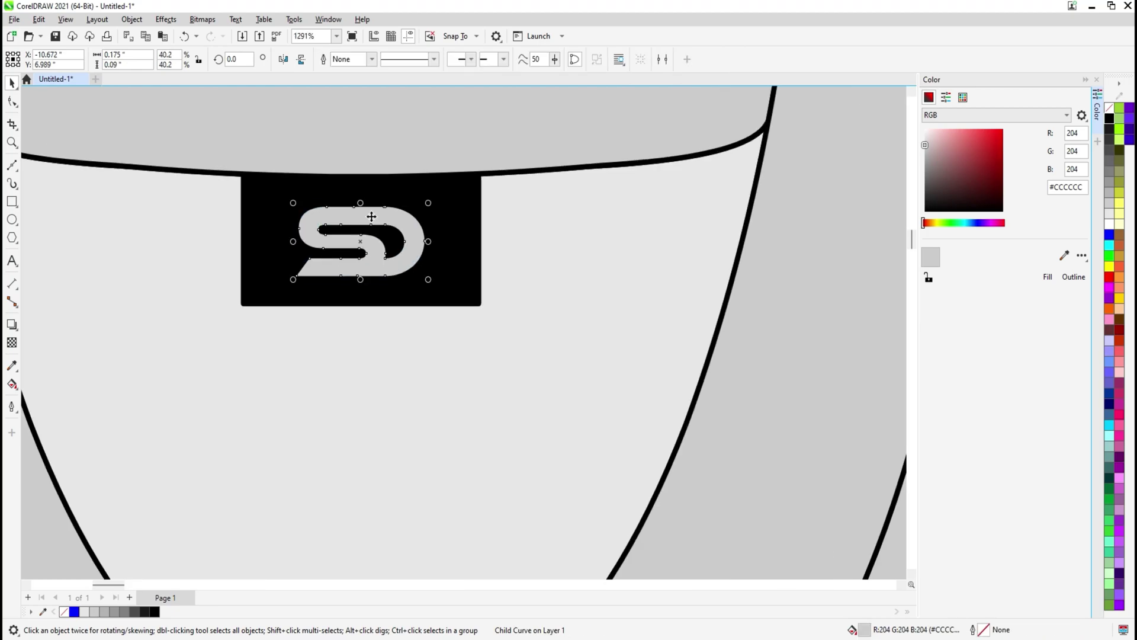
click(375, 317)
scroll(375, 317, down, 1)
key(Escape)
scroll(392, 309, down, 2)
drag(436, 379, 393, 279)
scroll(392, 277, down, 1)
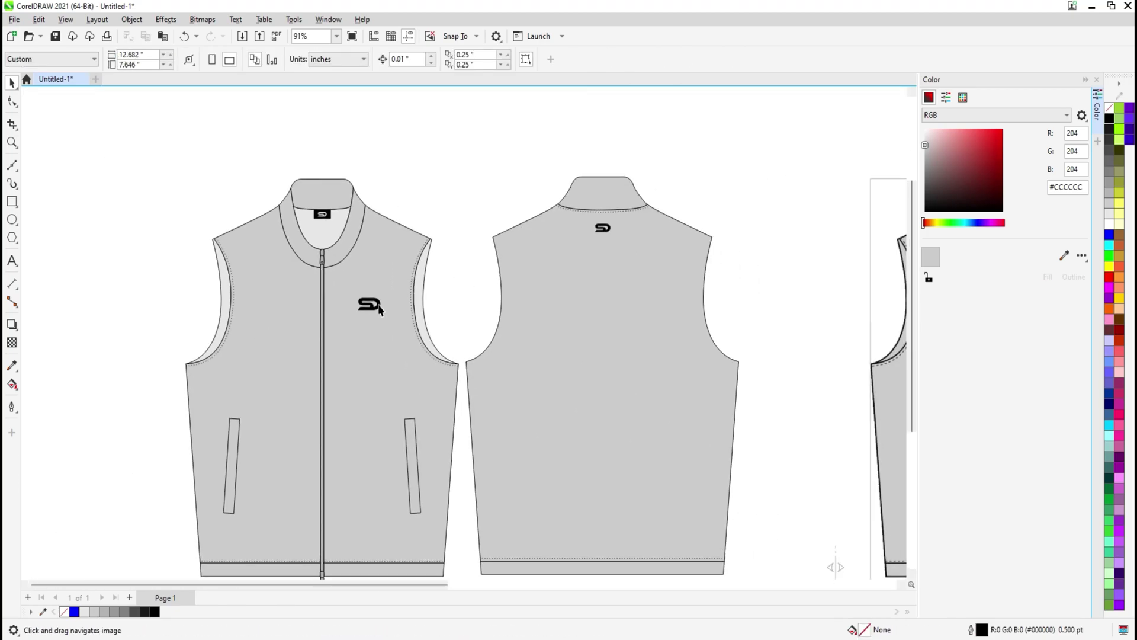